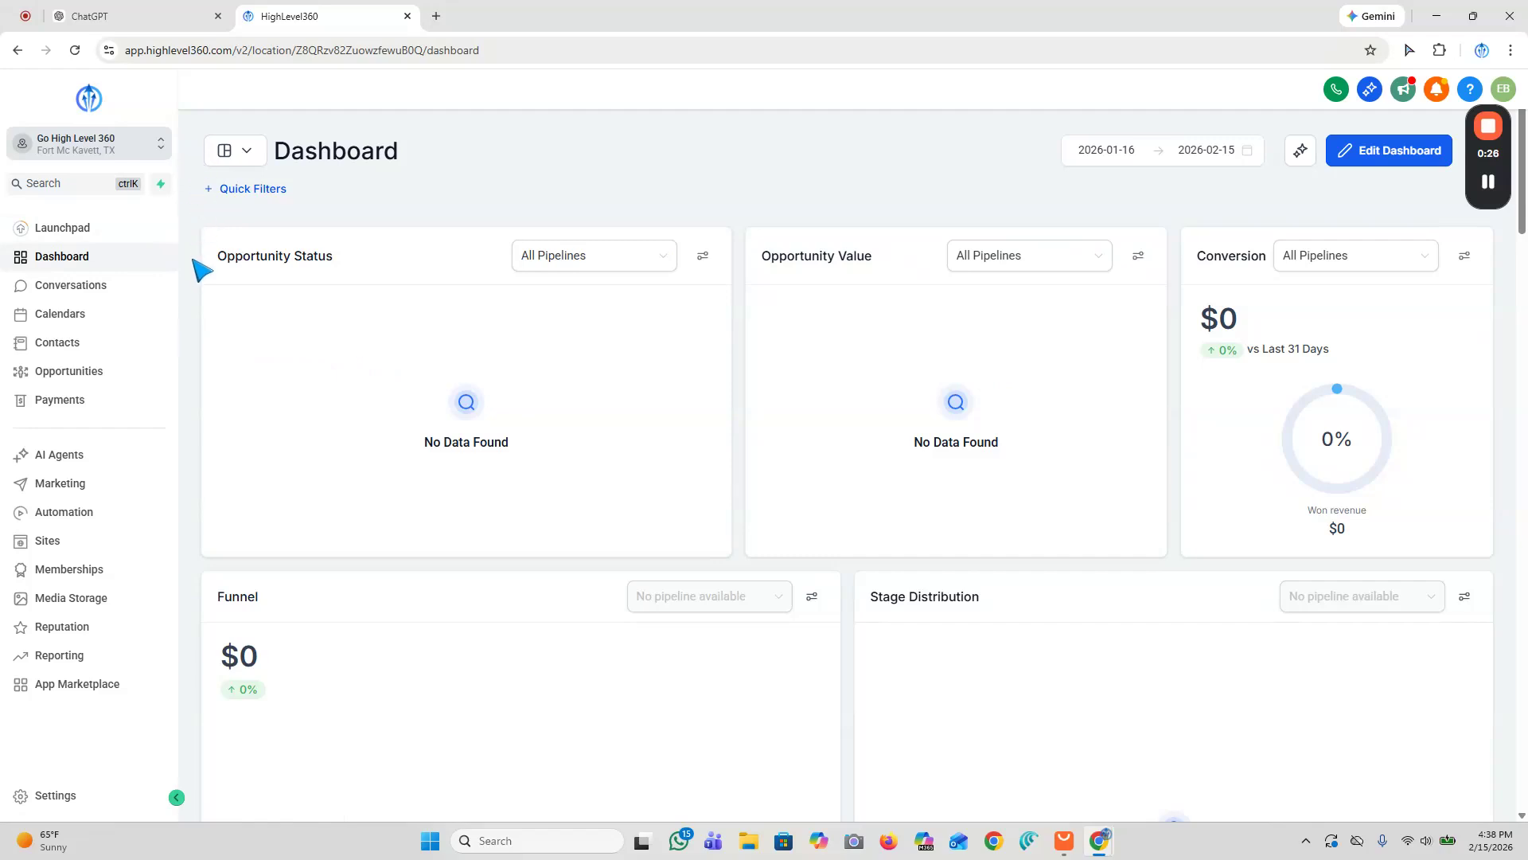
Step: Open the business profile settings and review the friendly and legal business name fields
left_click(49, 795)
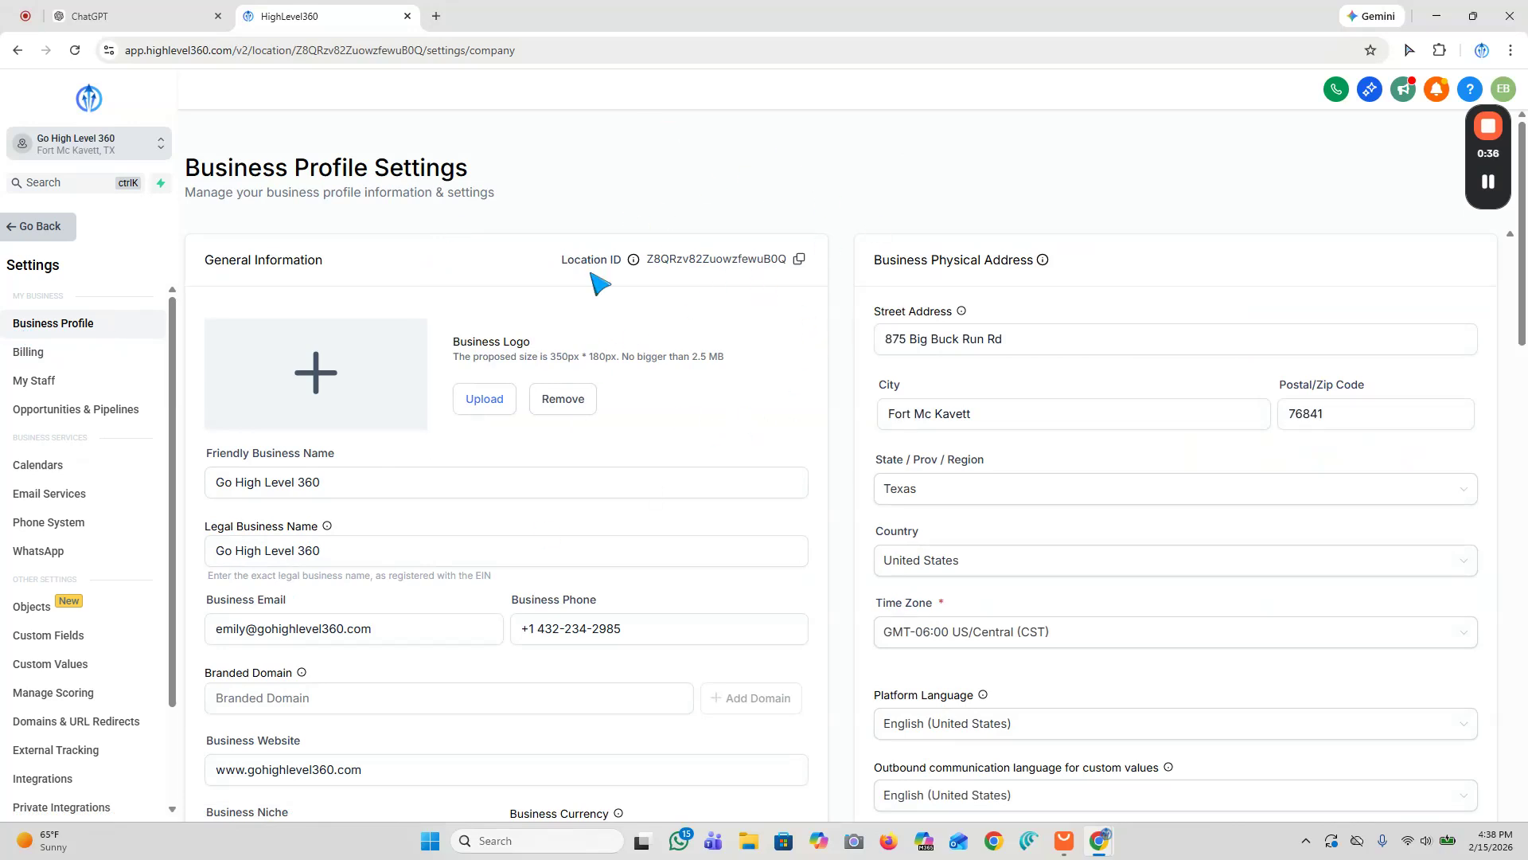
left_click_drag(323, 260, 220, 277)
left_click(430, 288)
scroll(617, 334, "down", 2)
left_click(398, 325)
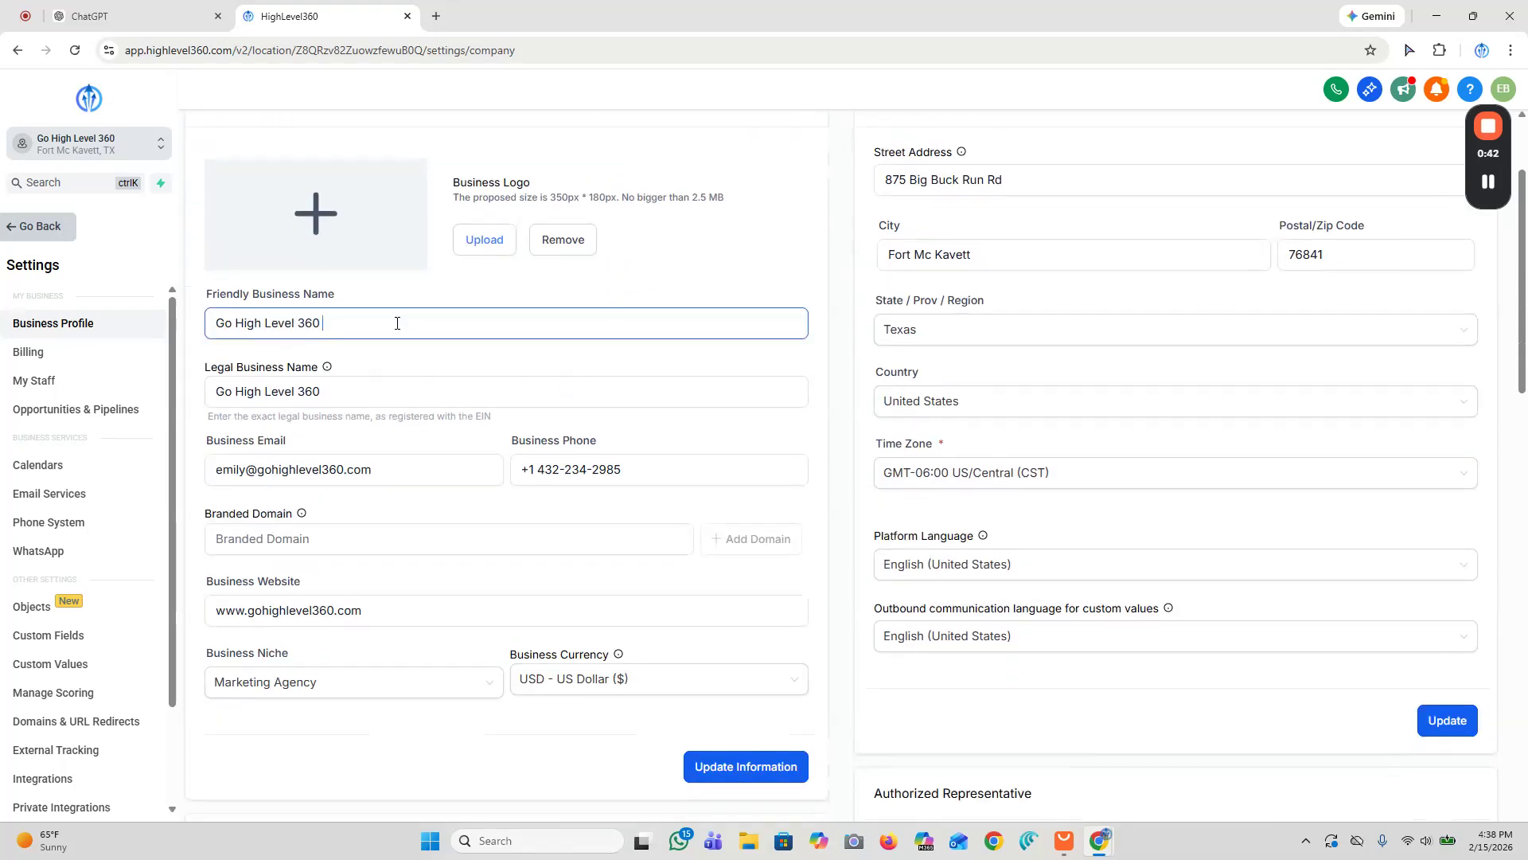
left_click_drag(398, 323, 213, 322)
left_click(446, 310)
left_click(430, 303)
left_click(317, 393)
left_click_drag(331, 368, 320, 368)
left_click_drag(205, 368, 335, 388)
left_click(347, 405)
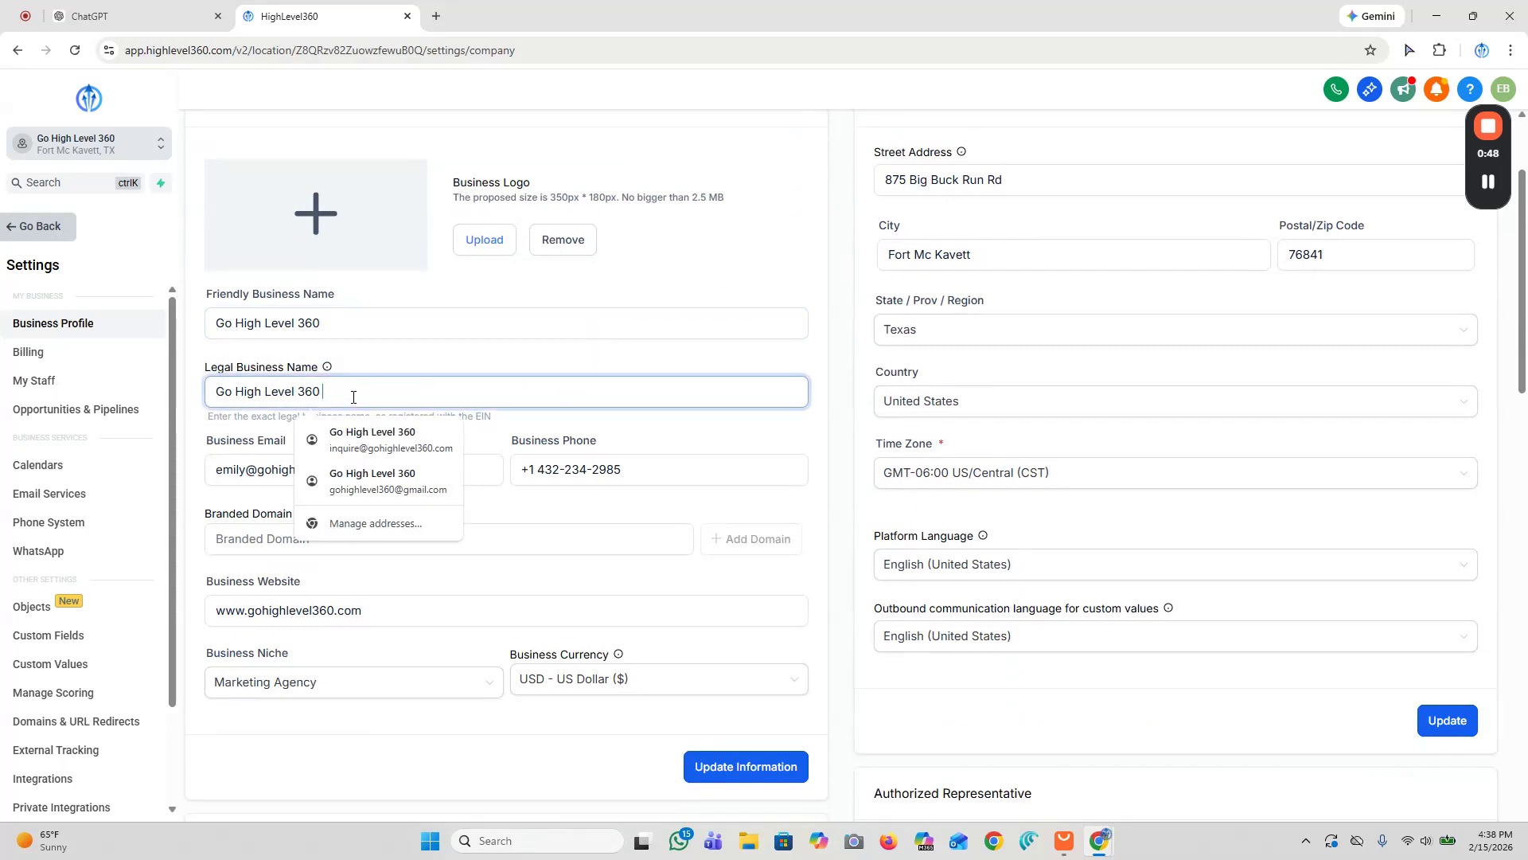
Step: Review the business niche, currency and physical address sections of the business profile
scroll(562, 343, "up", 1)
scroll(563, 345, "down", 1)
left_click(481, 505)
scroll(490, 516, "down", 2)
left_click(253, 318)
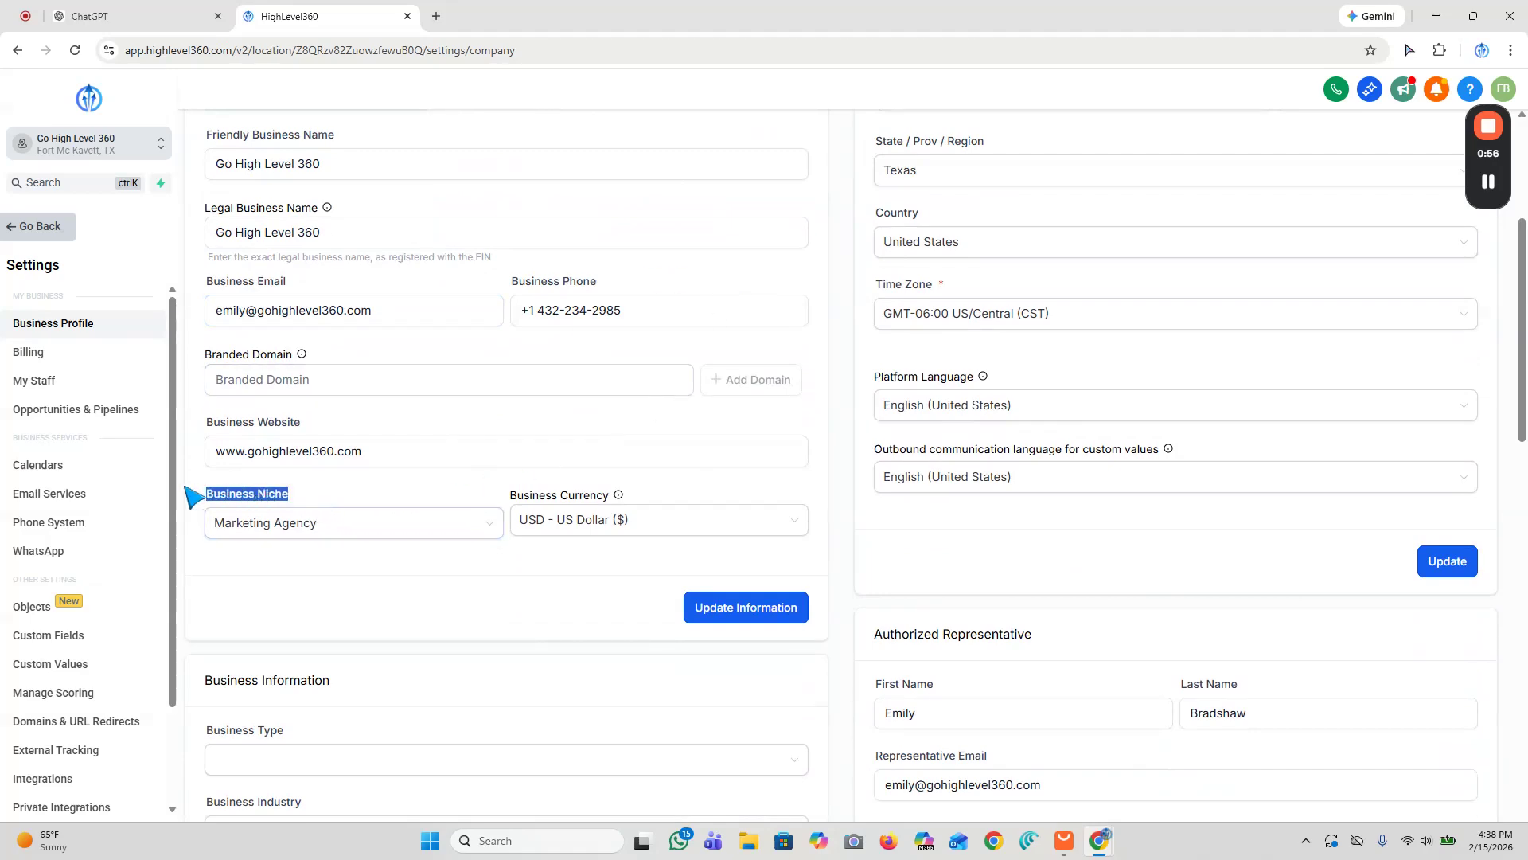
scroll(971, 528, "up", 4)
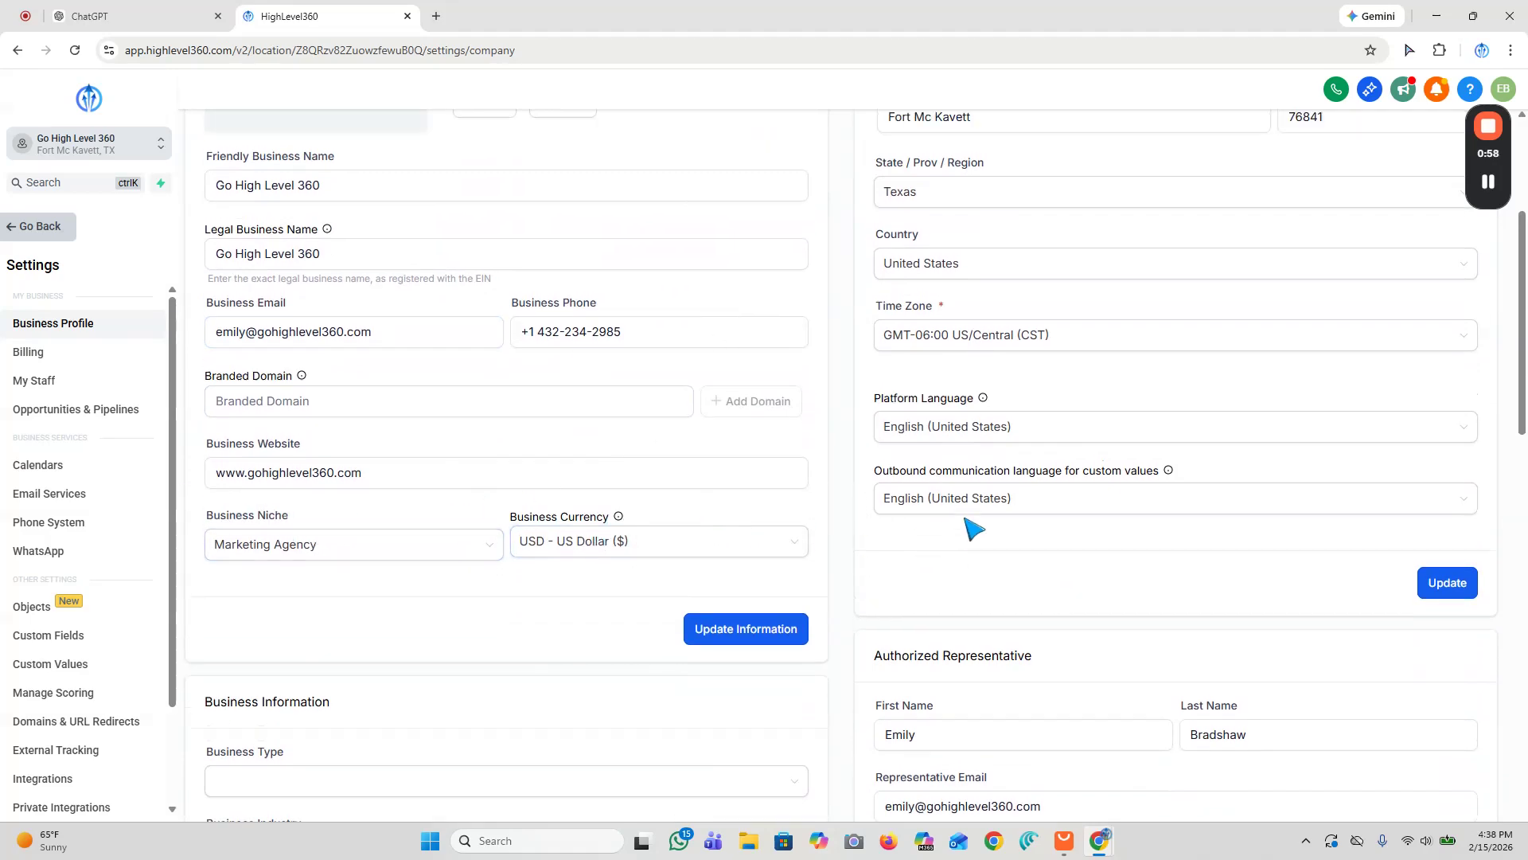
scroll(707, 542, "down", 4)
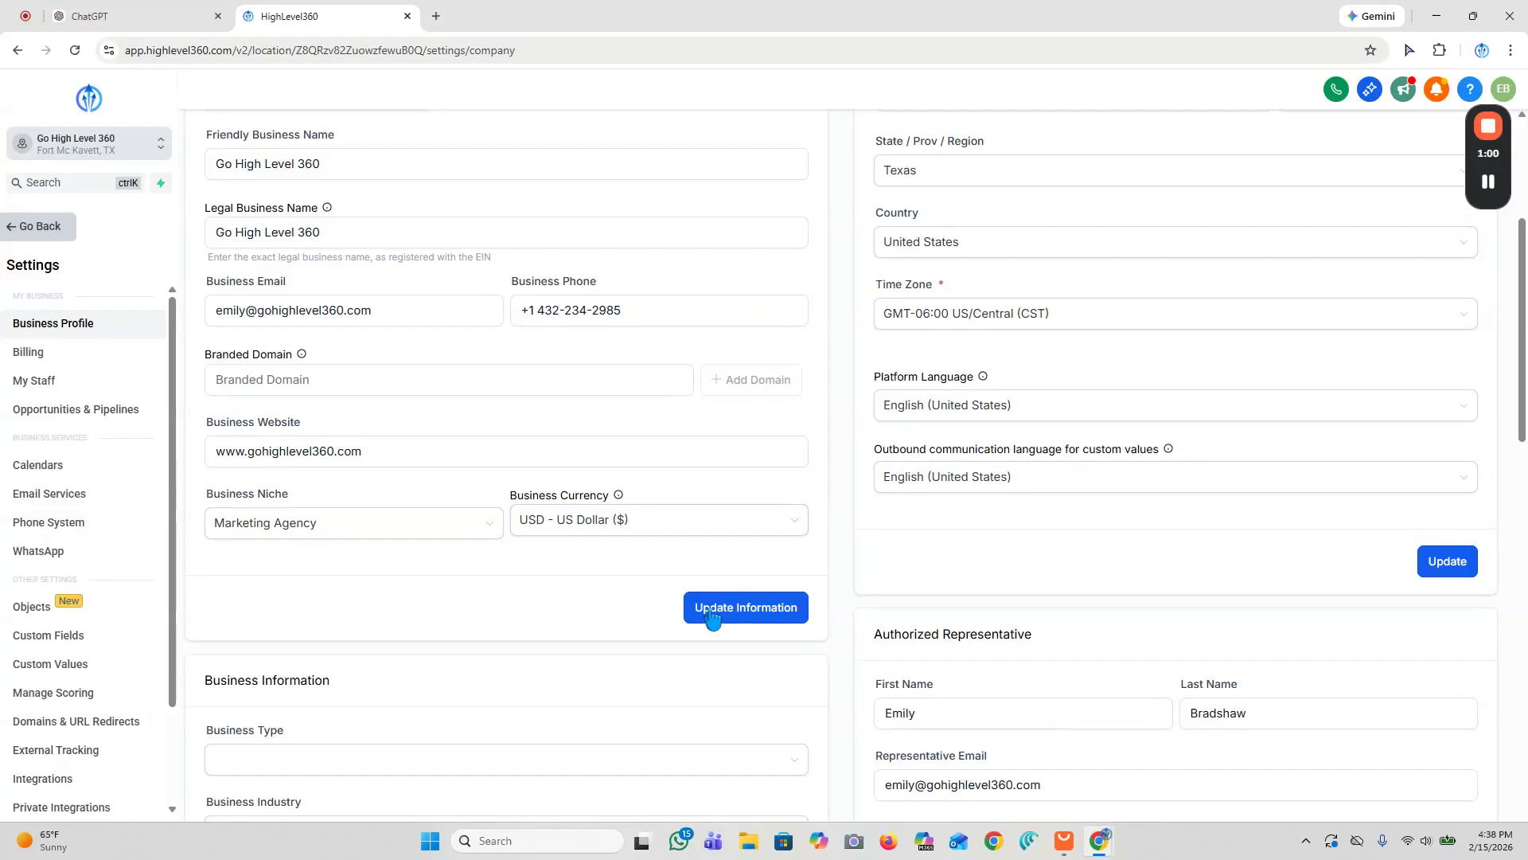
scroll(617, 437, "up", 4)
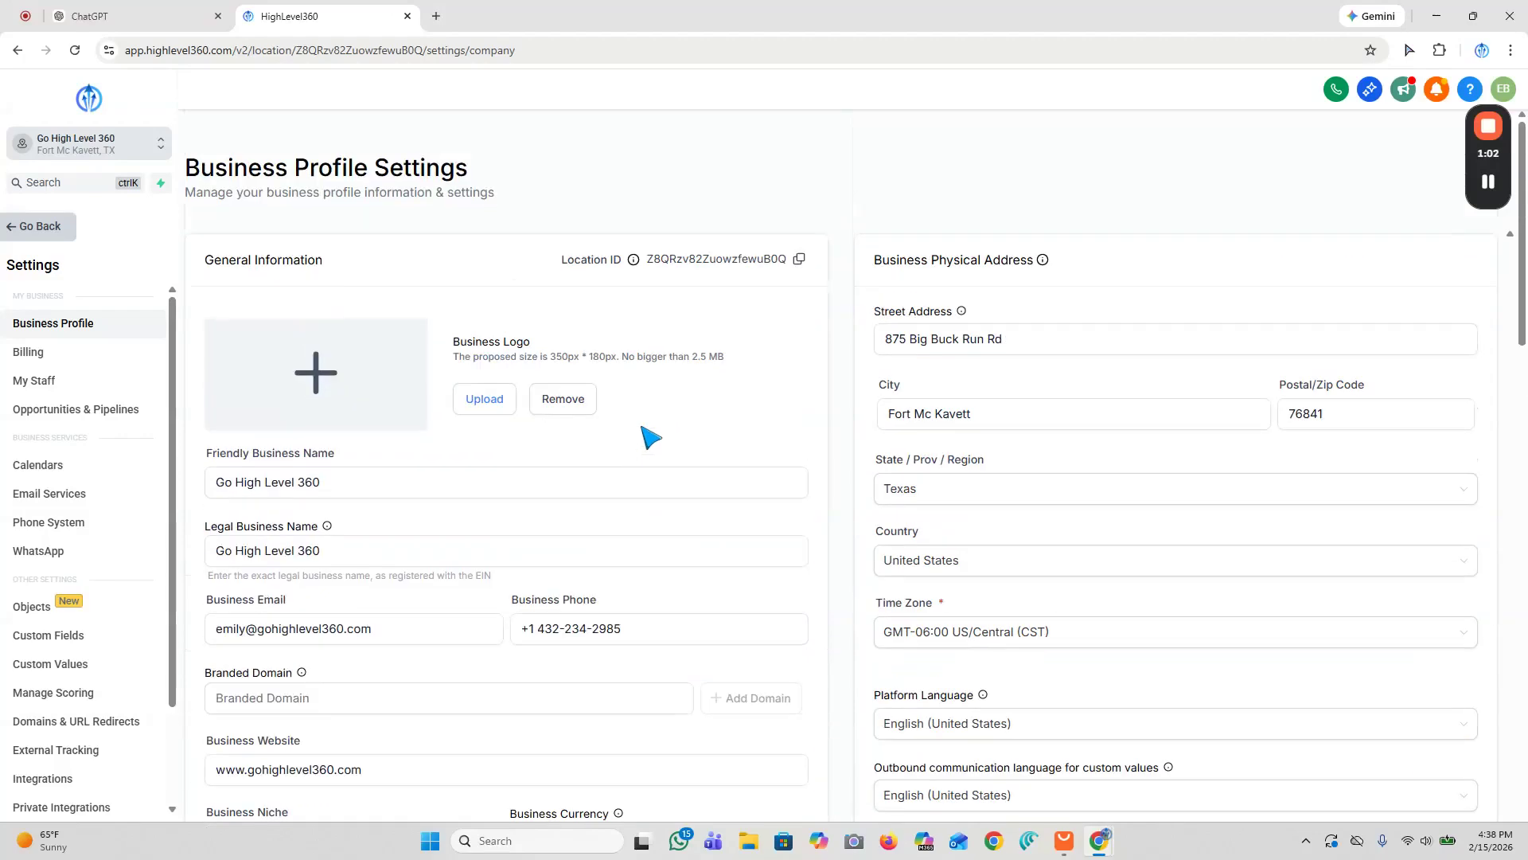
left_click_drag(875, 261, 1038, 270)
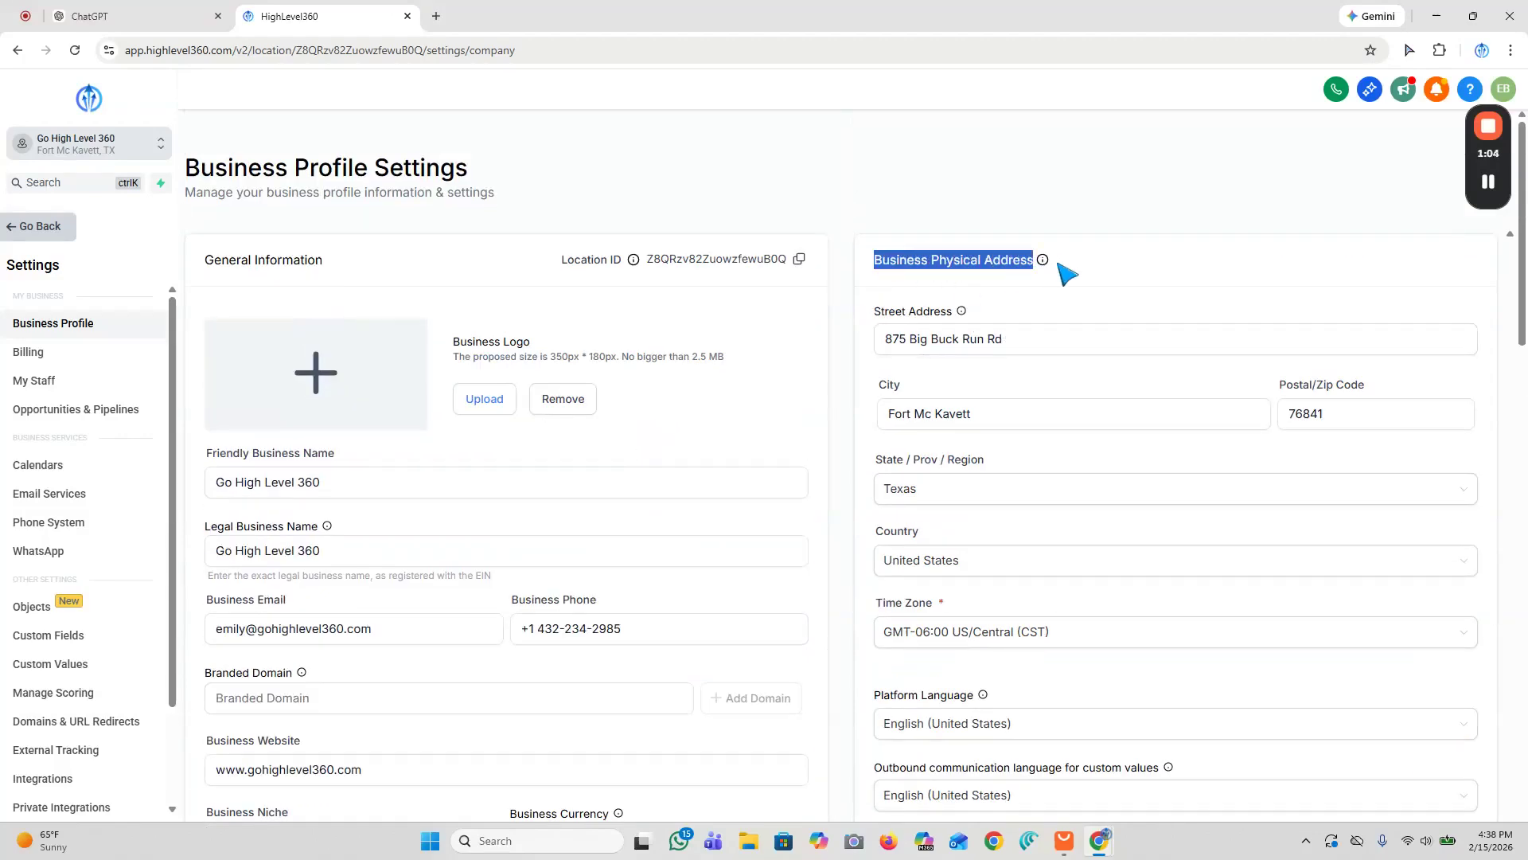
Step: Set the business type to Limited Liability Company Or Sole-Proprietorship and the business industry to Education
scroll(1098, 275, "down", 5)
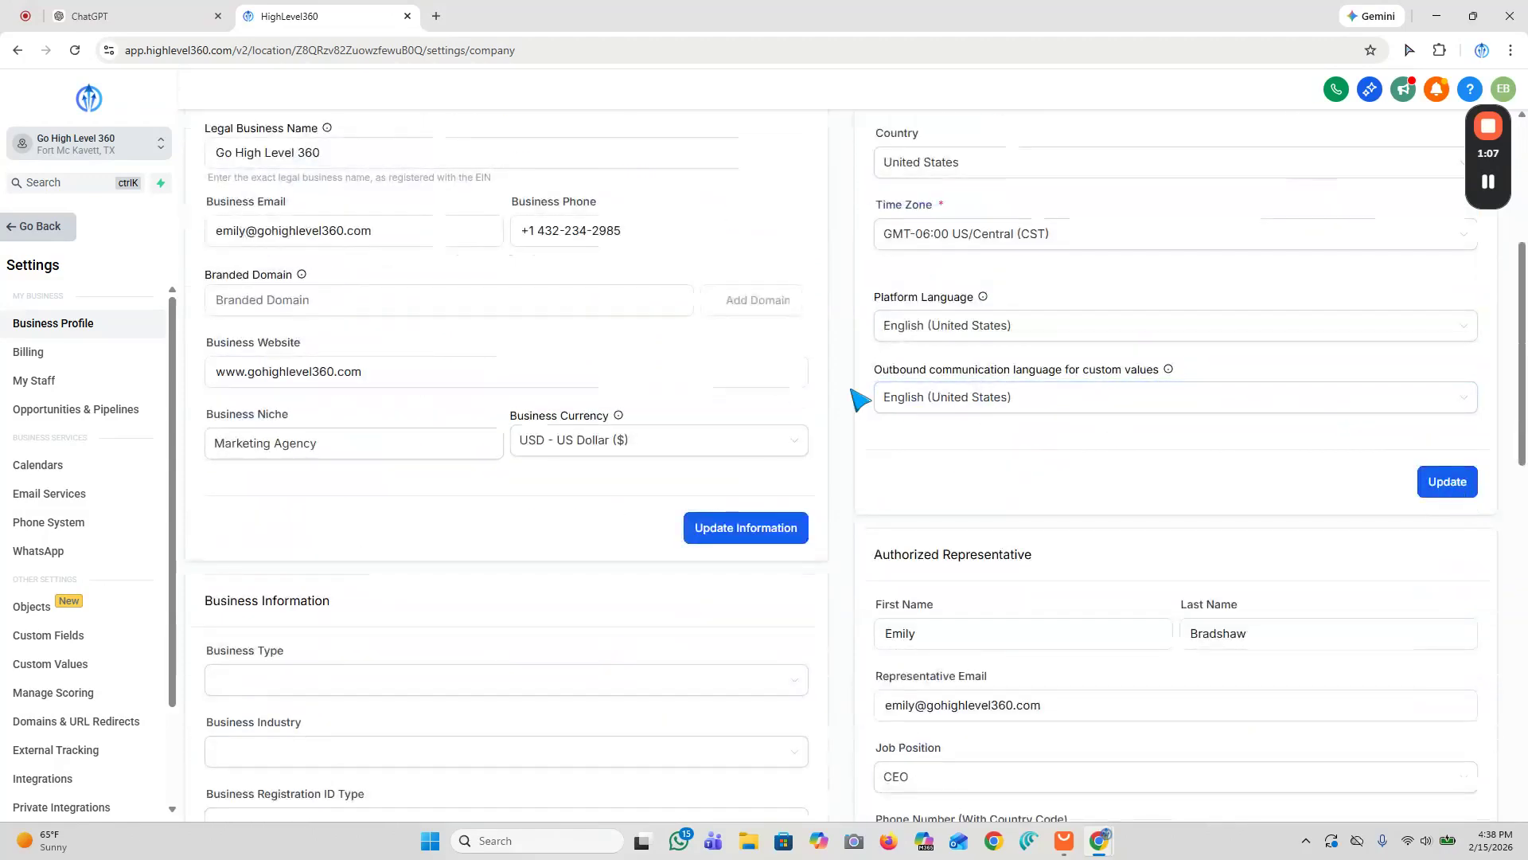
scroll(858, 398, "down", 5)
left_click(230, 283)
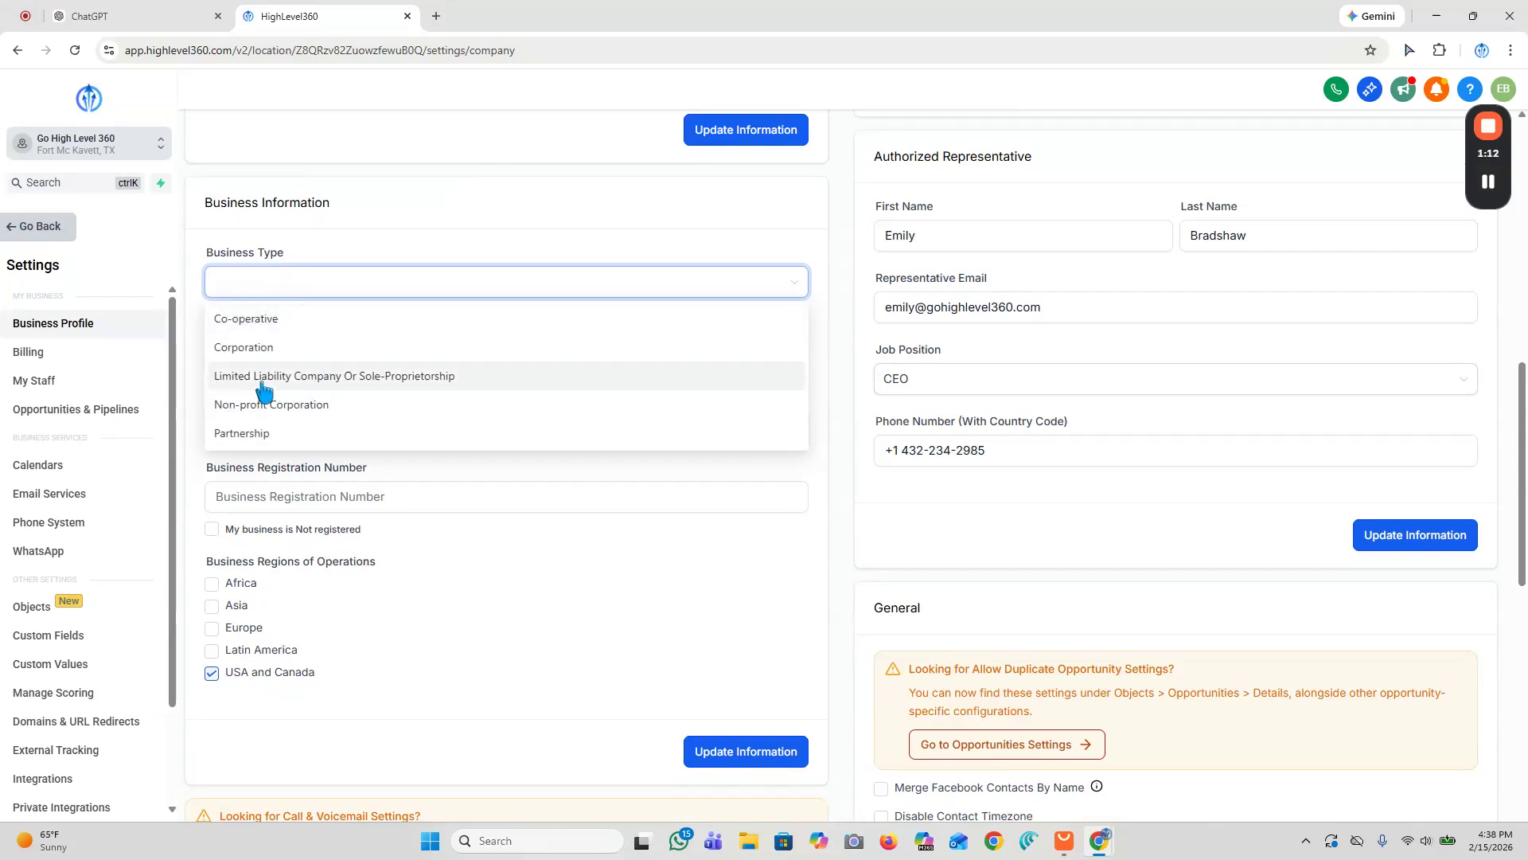
left_click(390, 377)
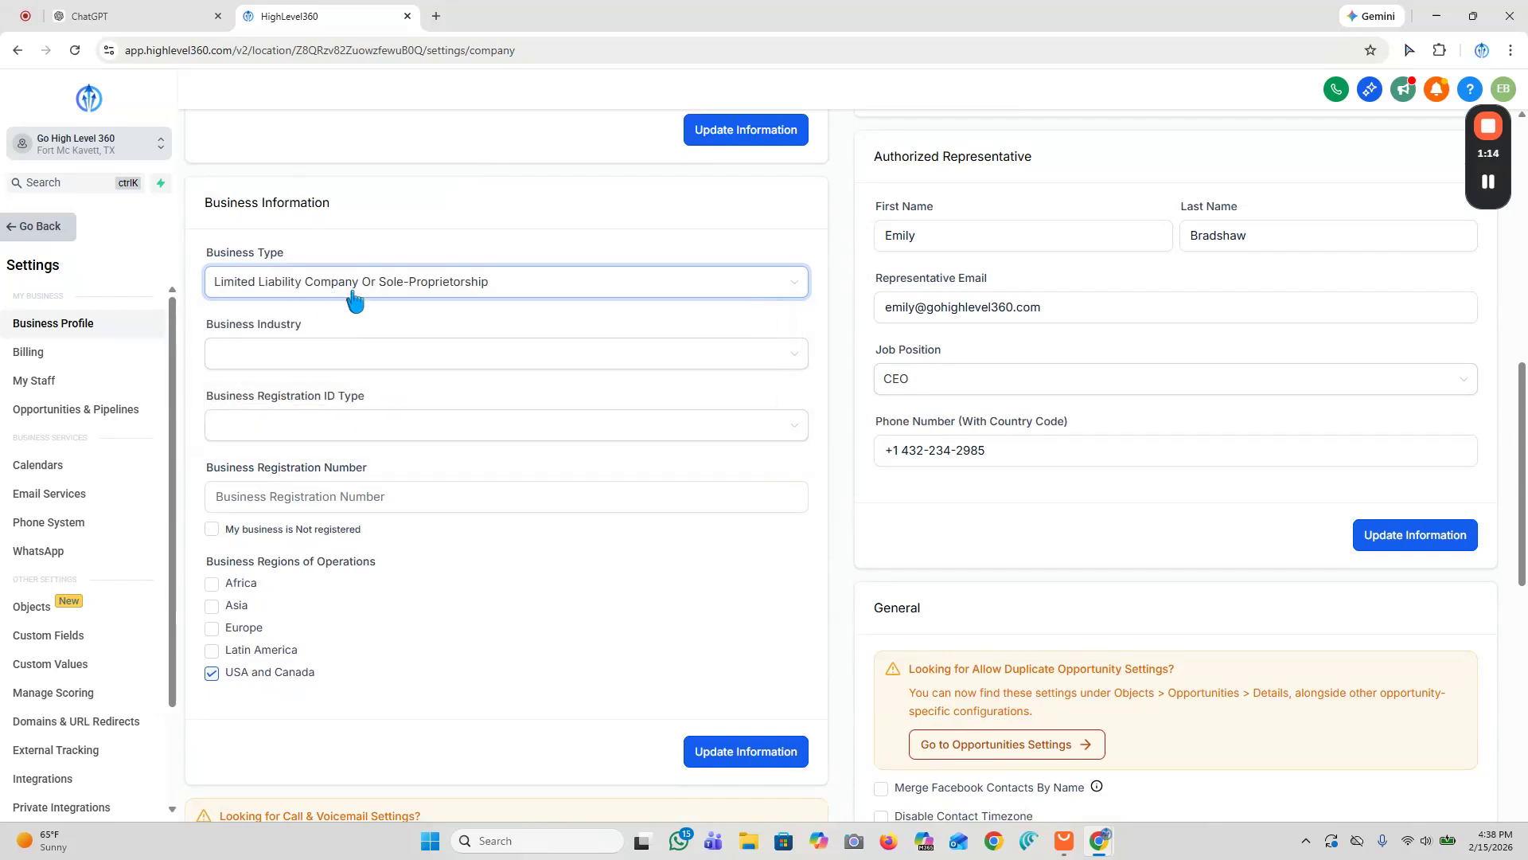
left_click(355, 360)
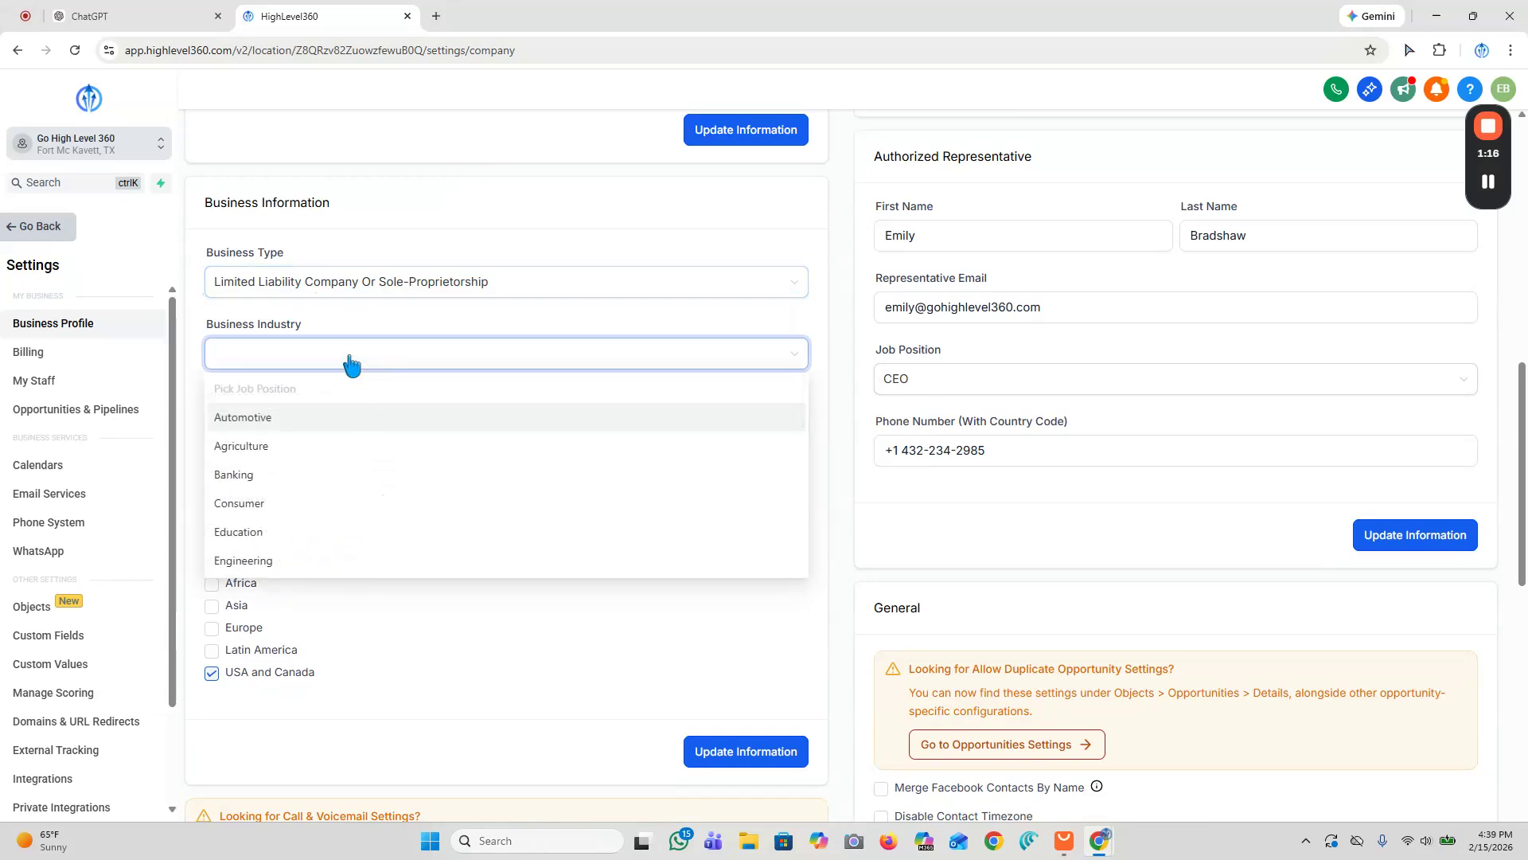
left_click(297, 531)
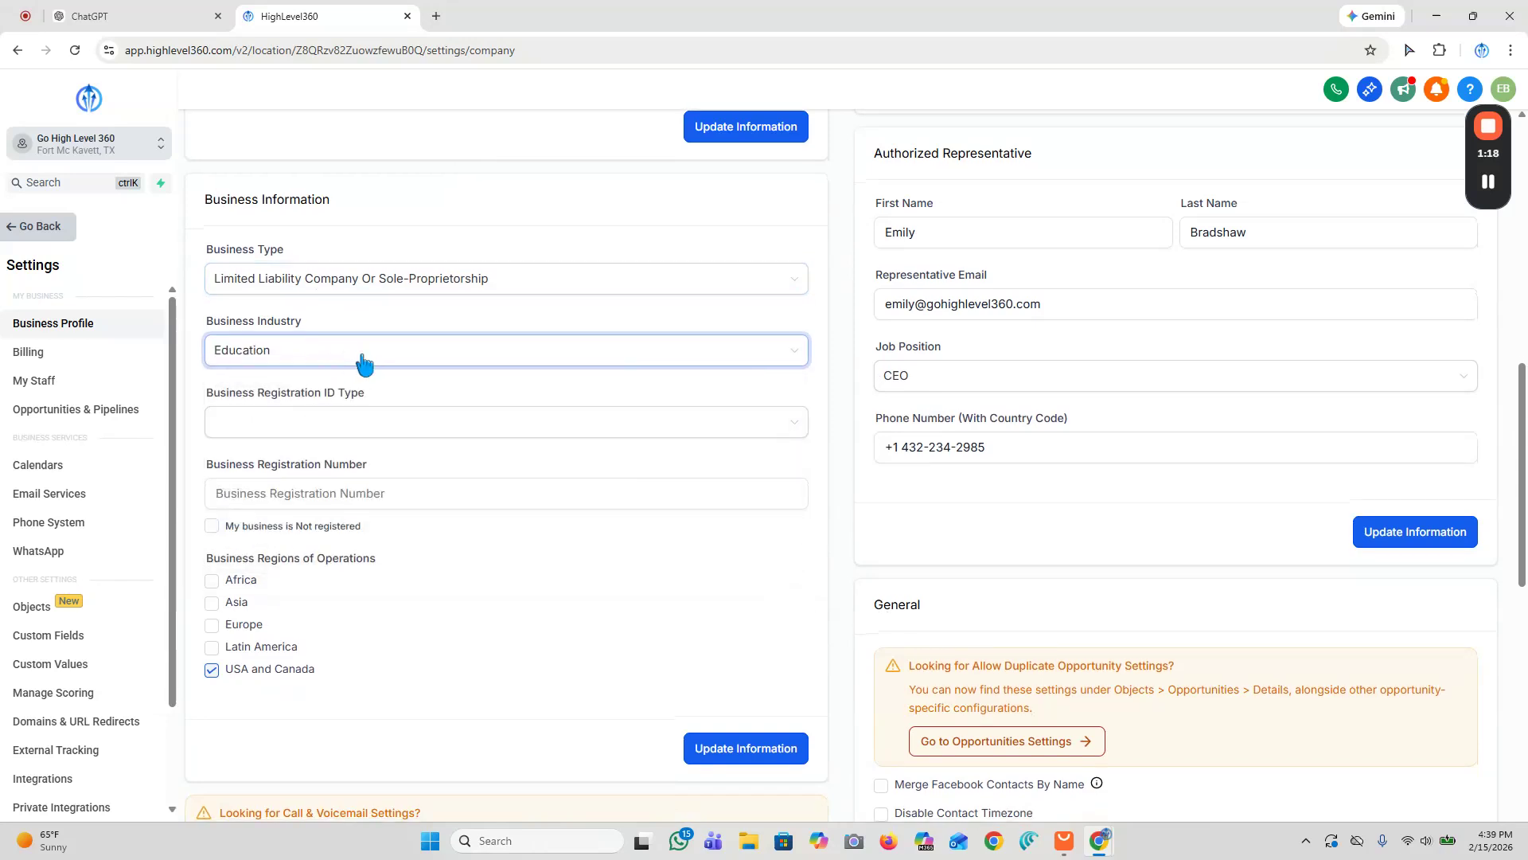
Step: Open the business registration ID type options without choosing one
scroll(641, 477, "down", 2)
left_click(690, 596)
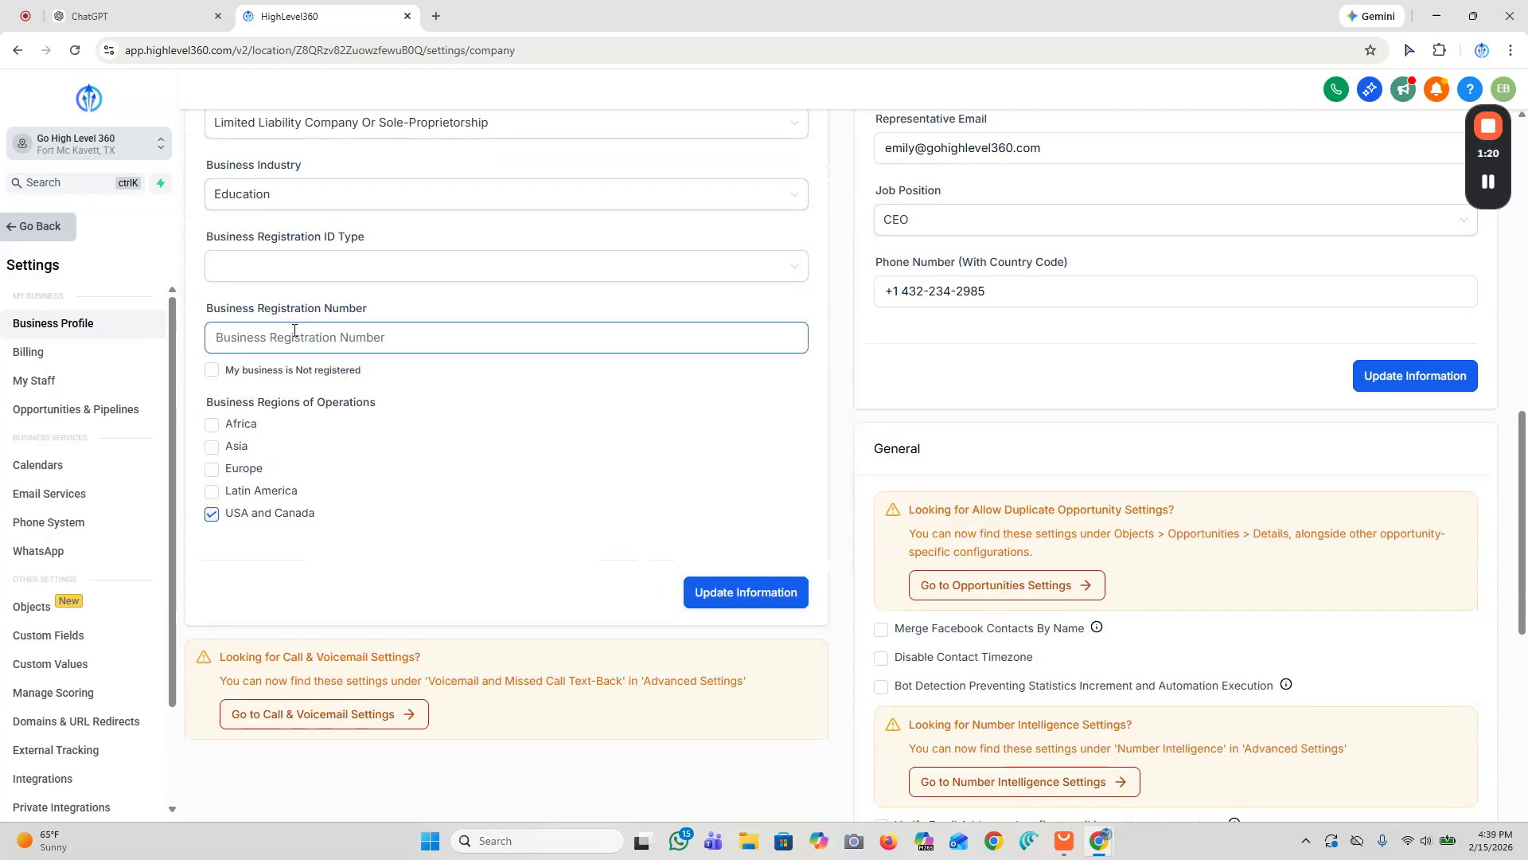
left_click(385, 264)
left_click(413, 236)
left_click(246, 266)
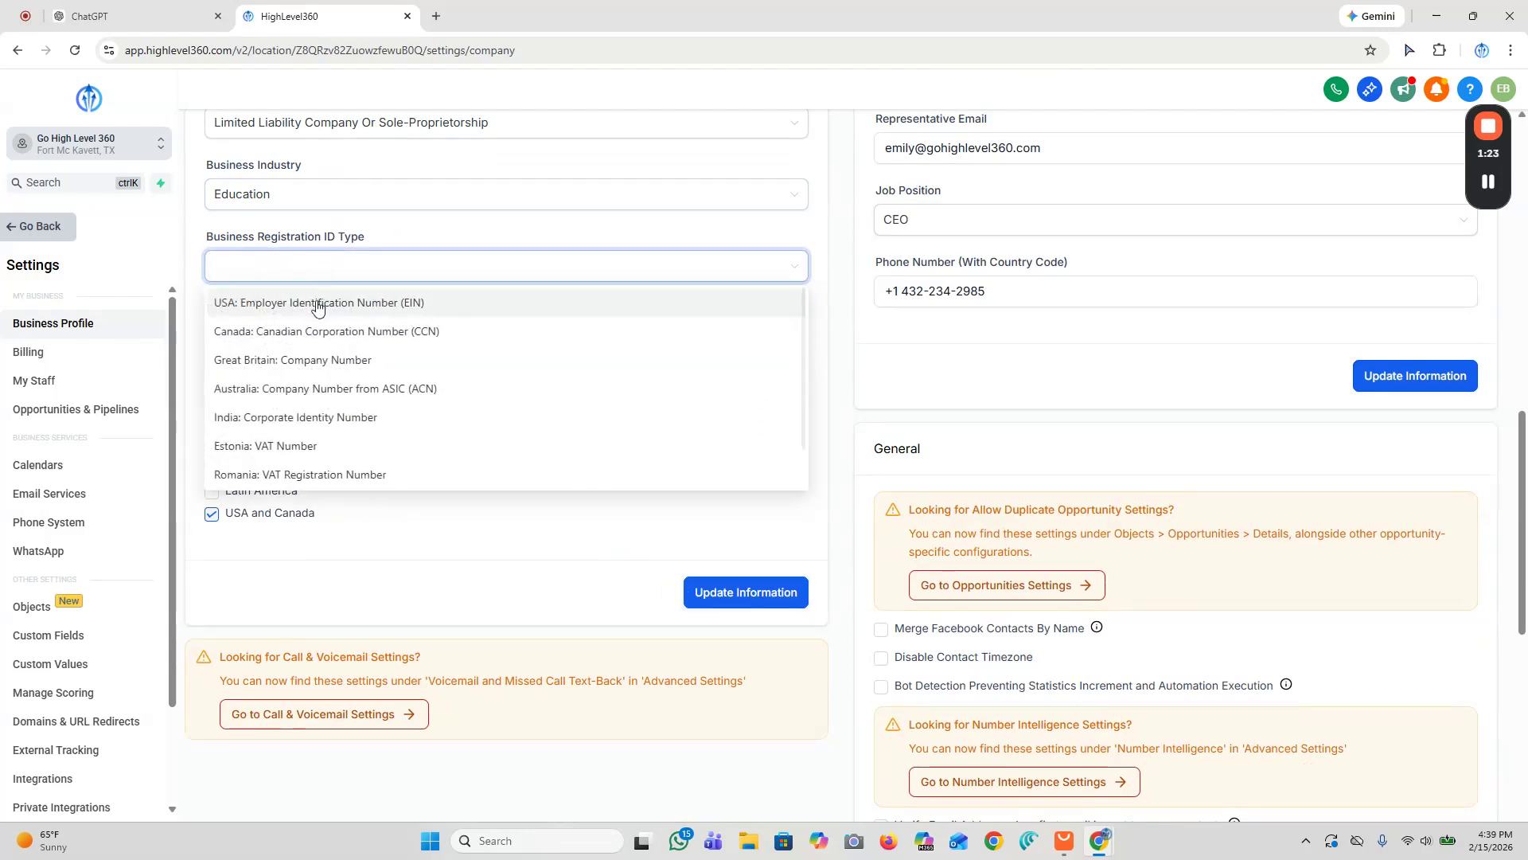
left_click(406, 242)
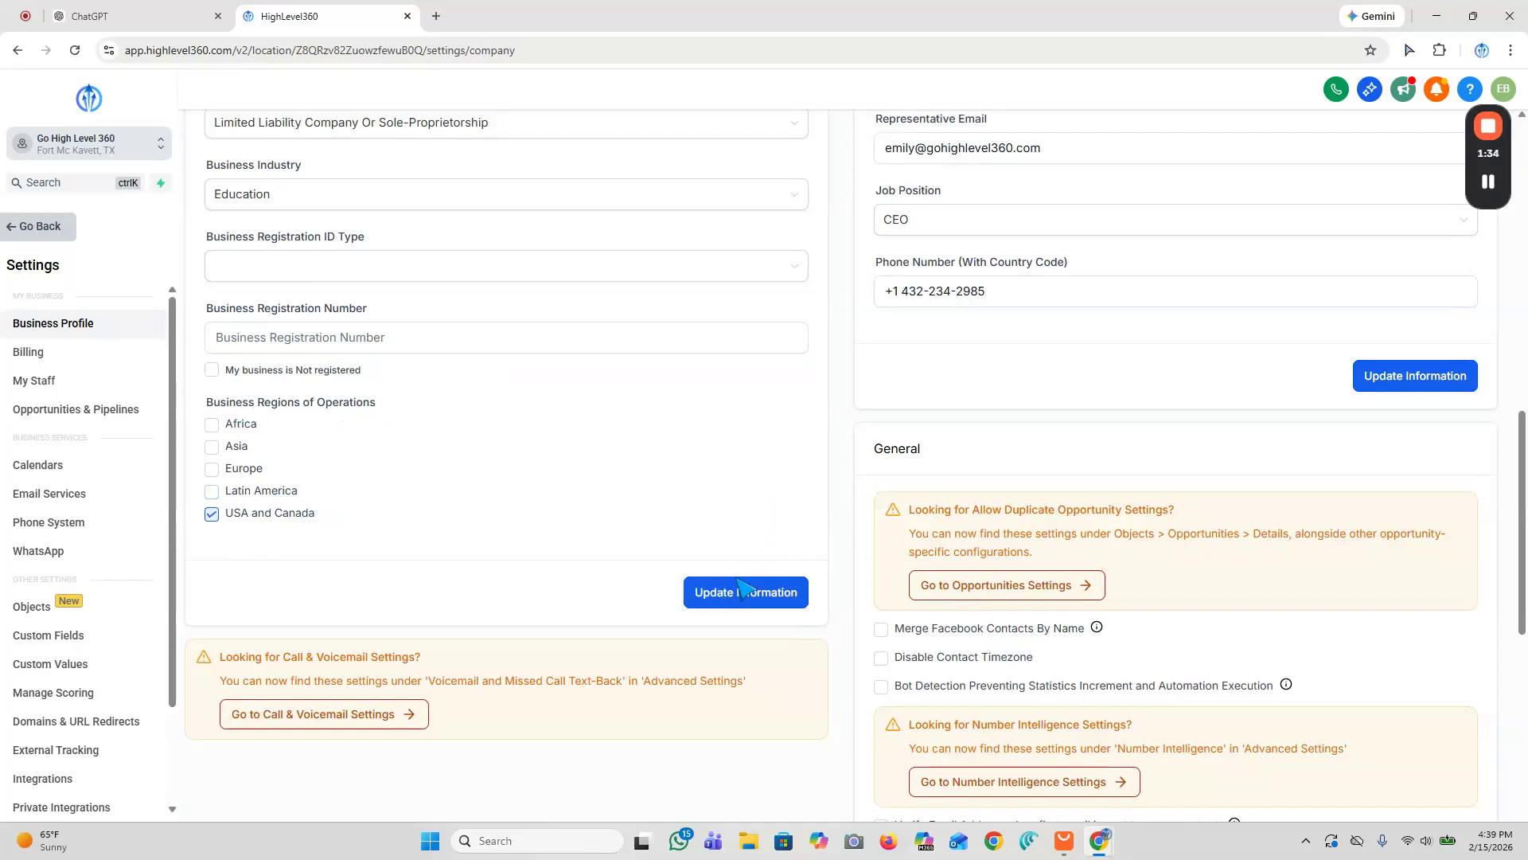
scroll(785, 512, "up", 1)
scroll(782, 508, "up", 3)
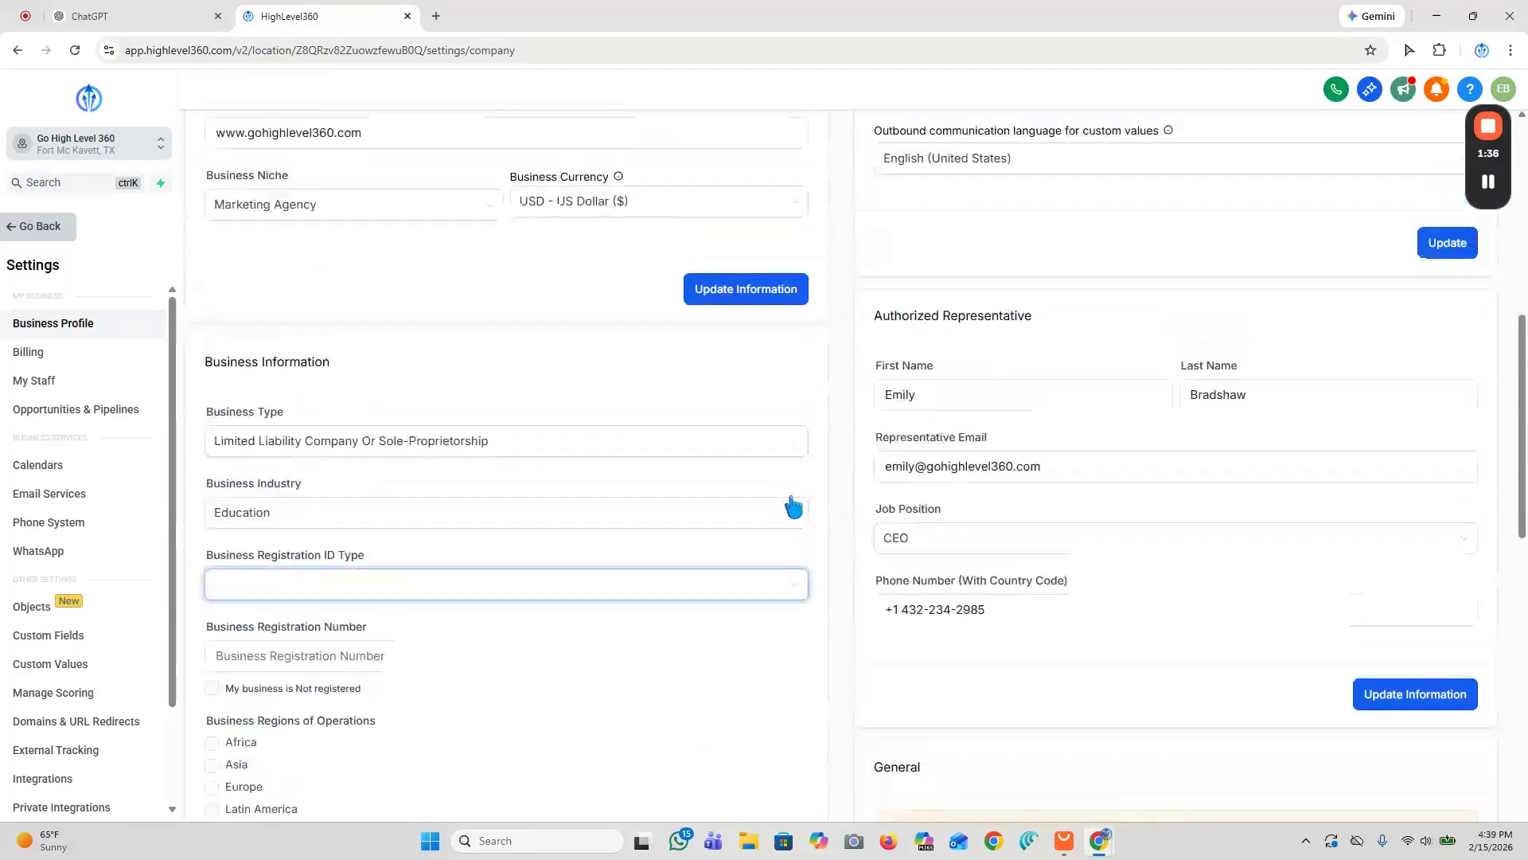
Step: Review the authorized representative's name, e-mail, job position and phone number fields
left_click_drag(876, 314, 1030, 320)
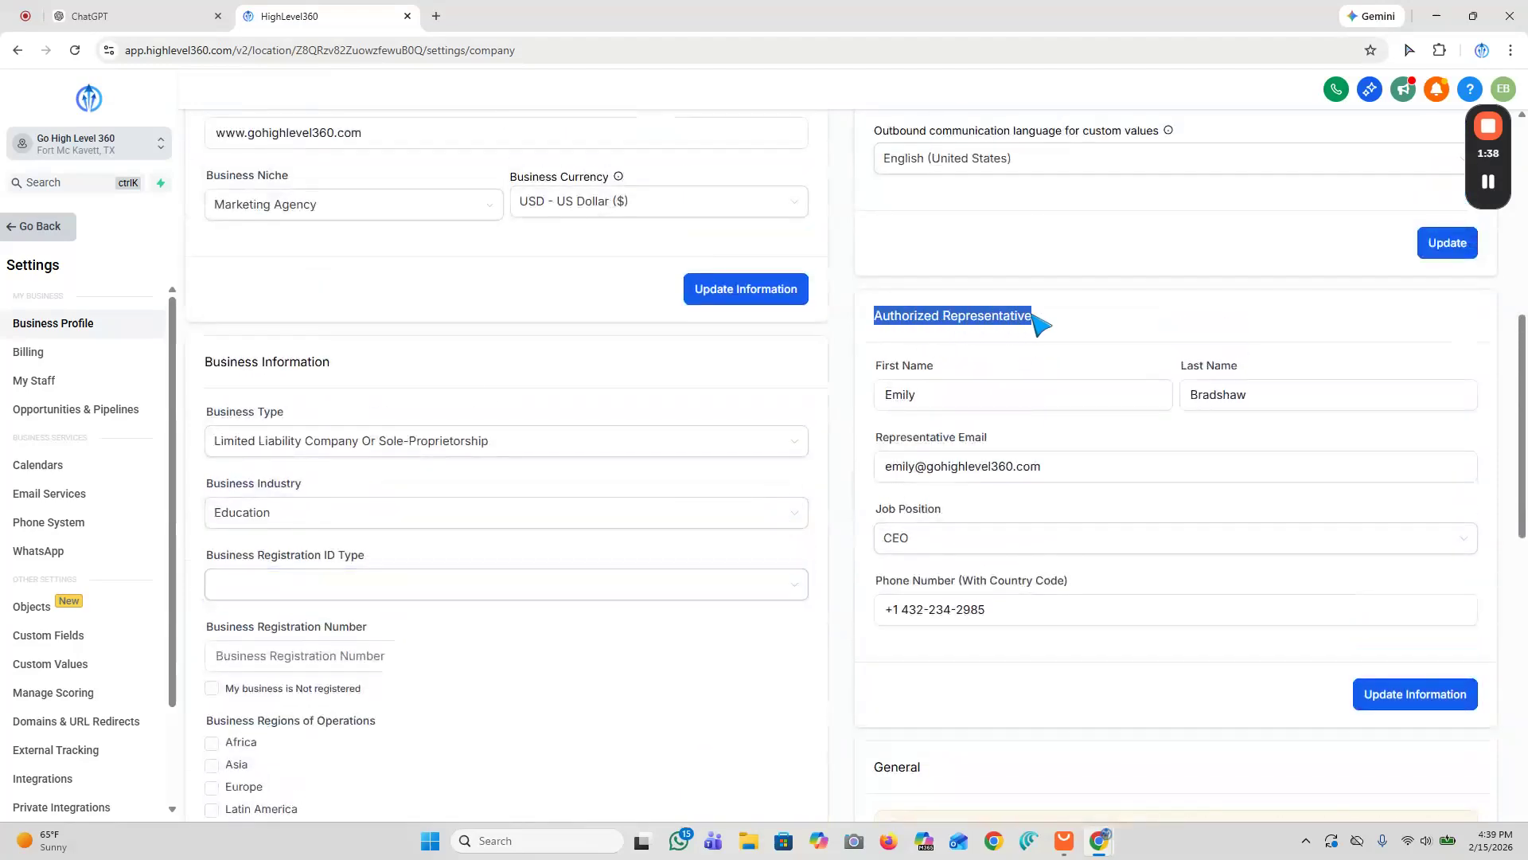
left_click(1058, 324)
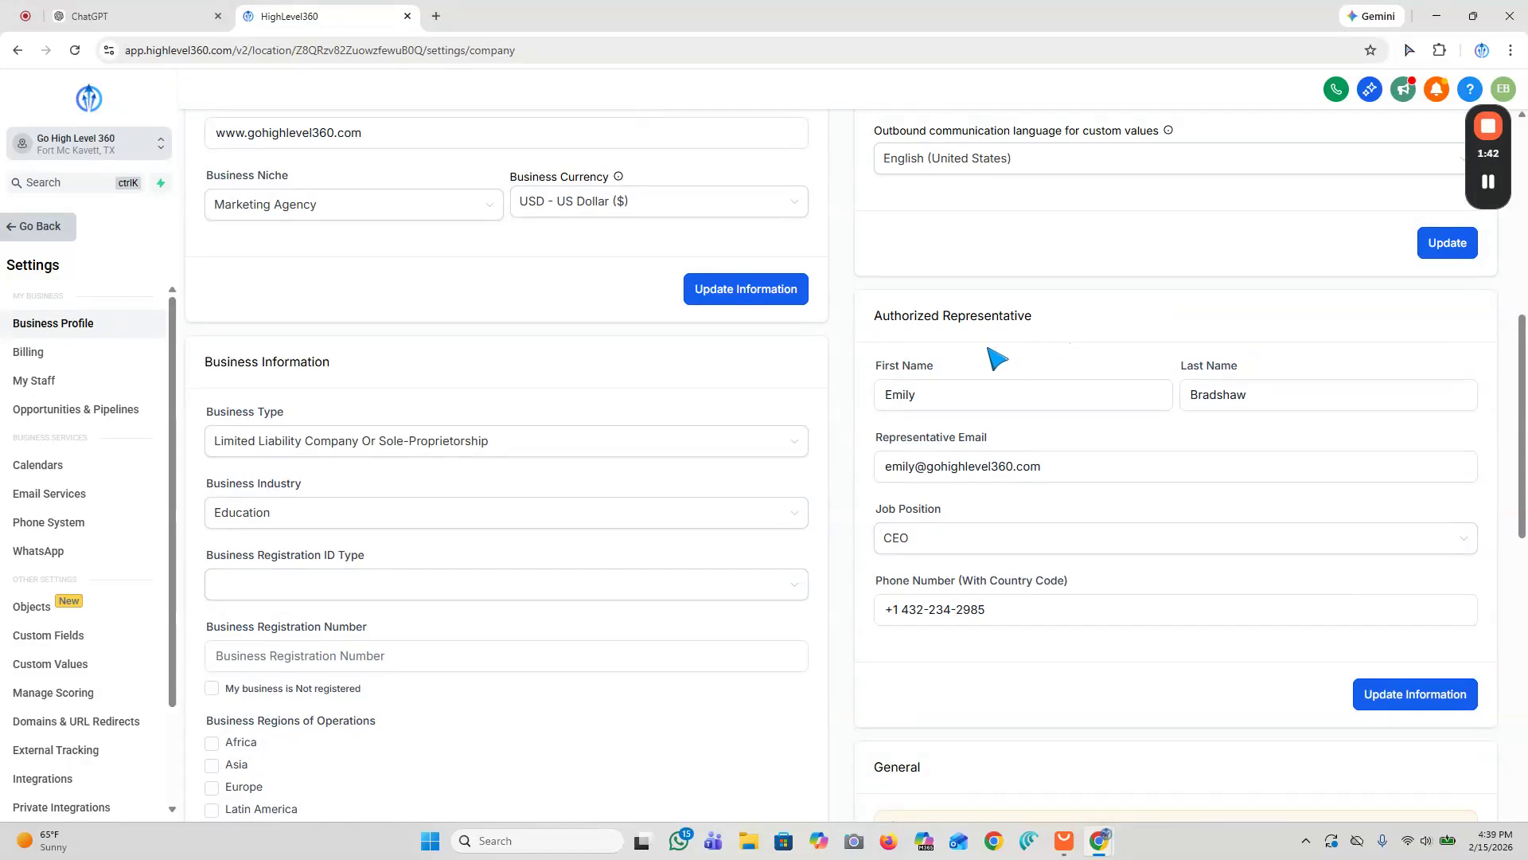
left_click(942, 388)
left_click(924, 539)
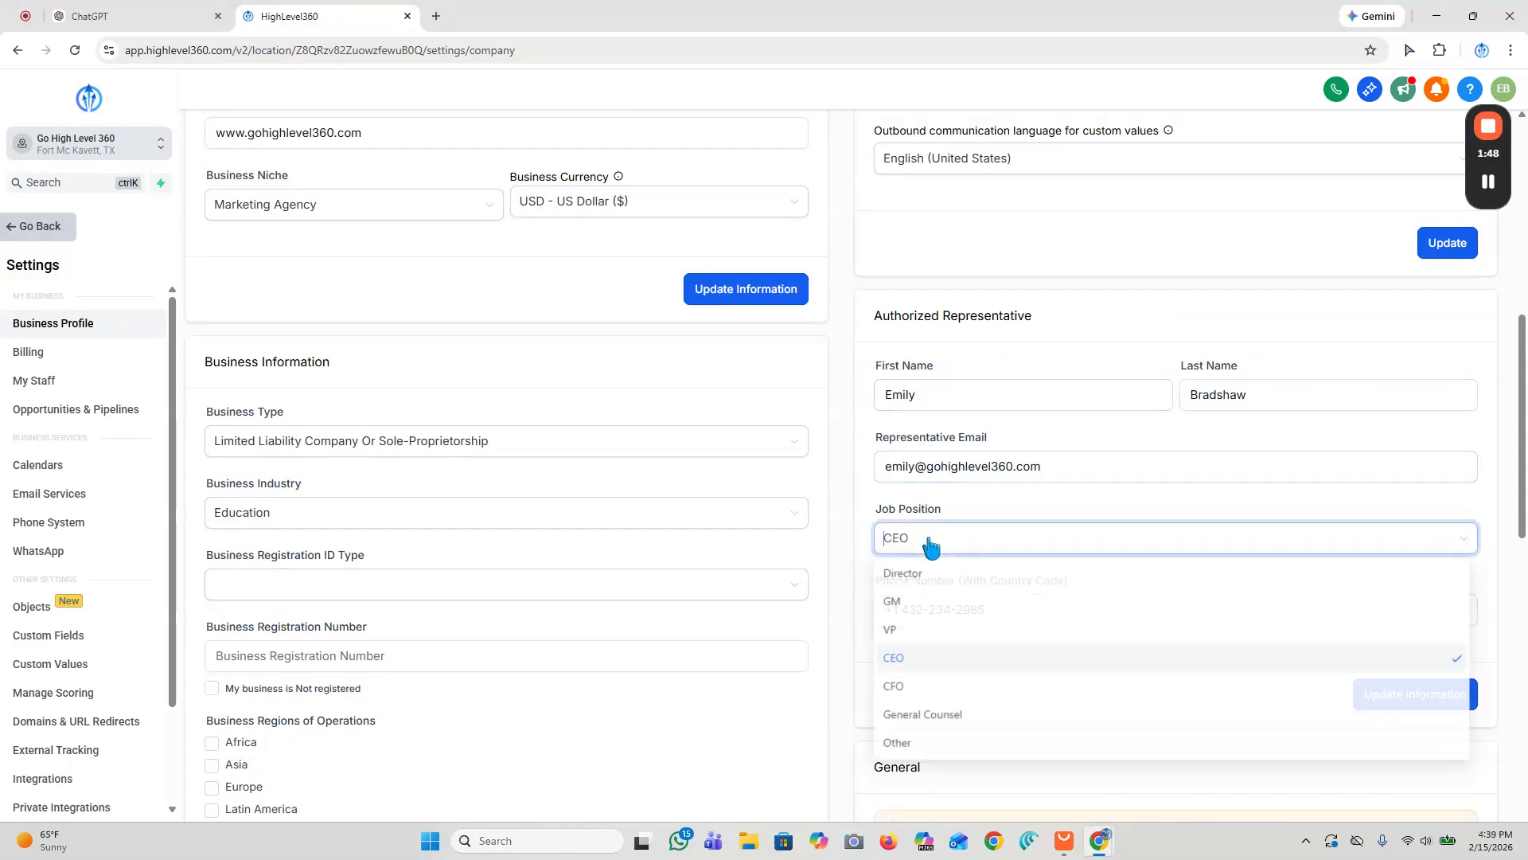
left_click(1027, 516)
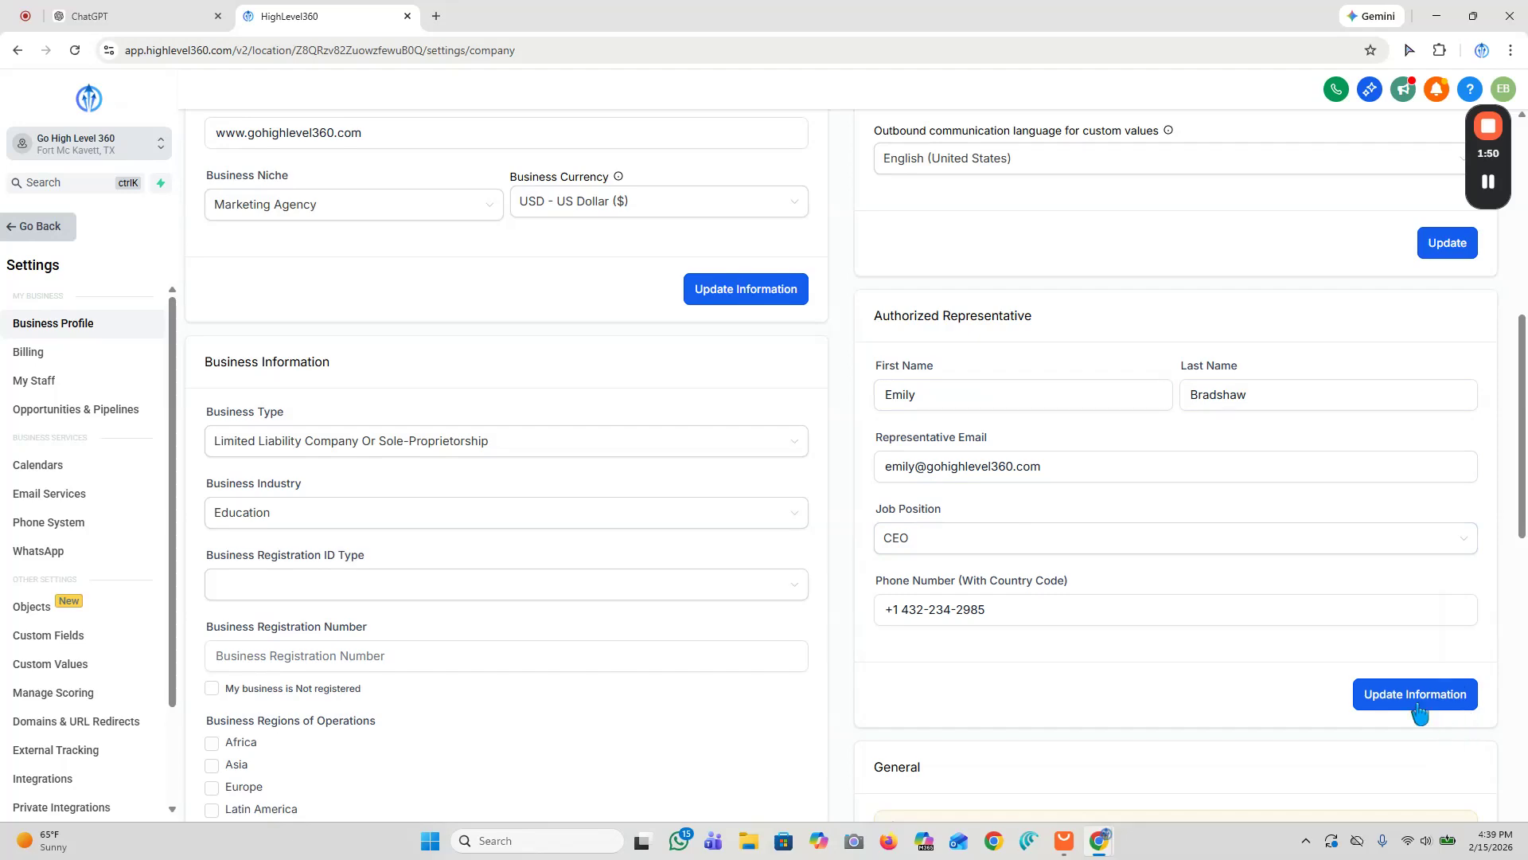
scroll(1022, 453, "up", 8)
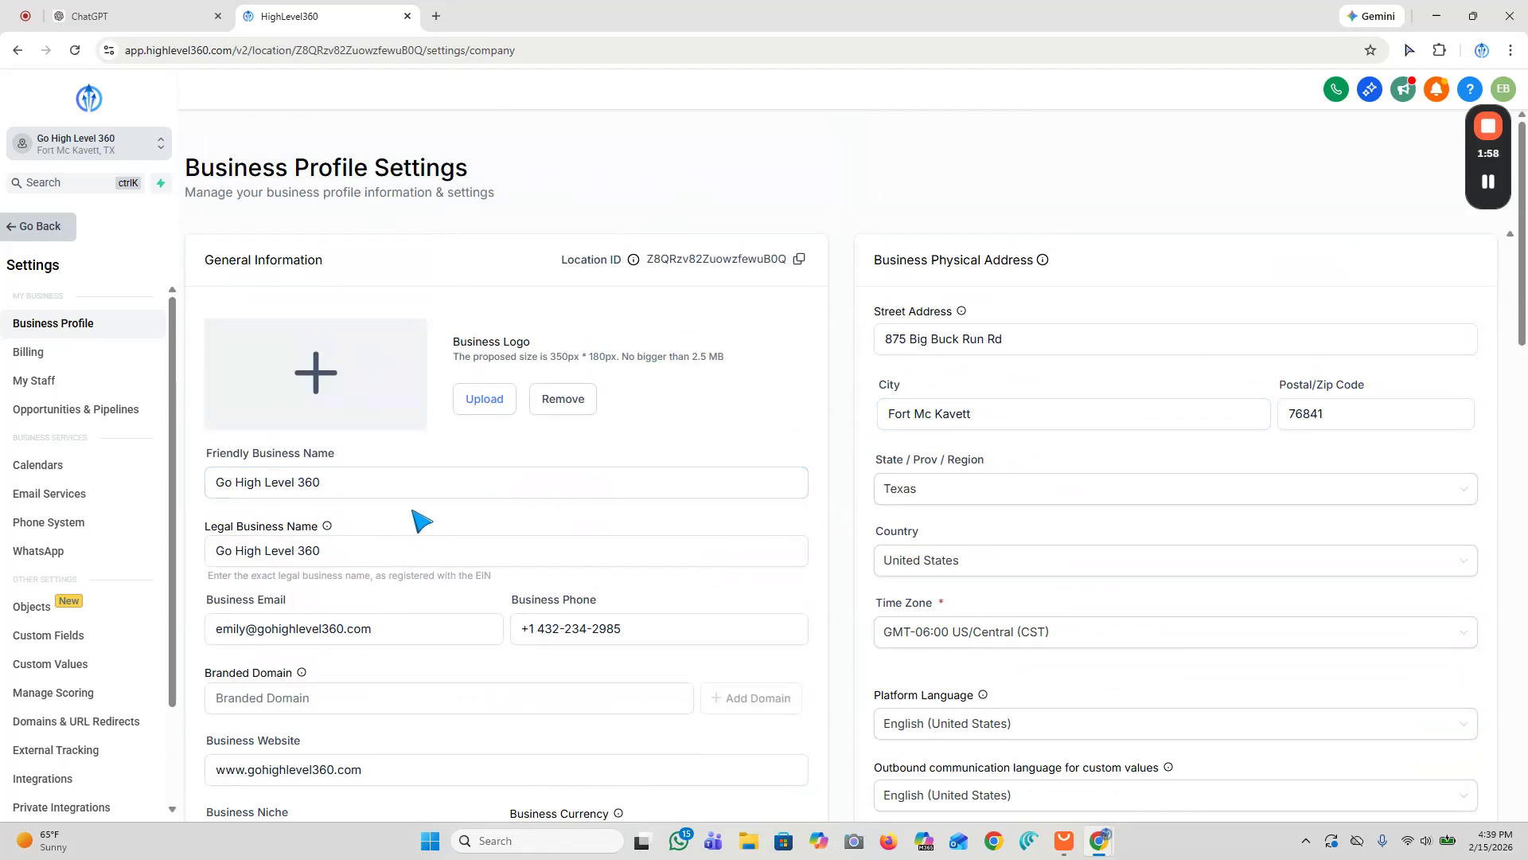
Step: Open the phone system's Trust Center and start the A2P Messaging (SMS) registration
left_click(74, 534)
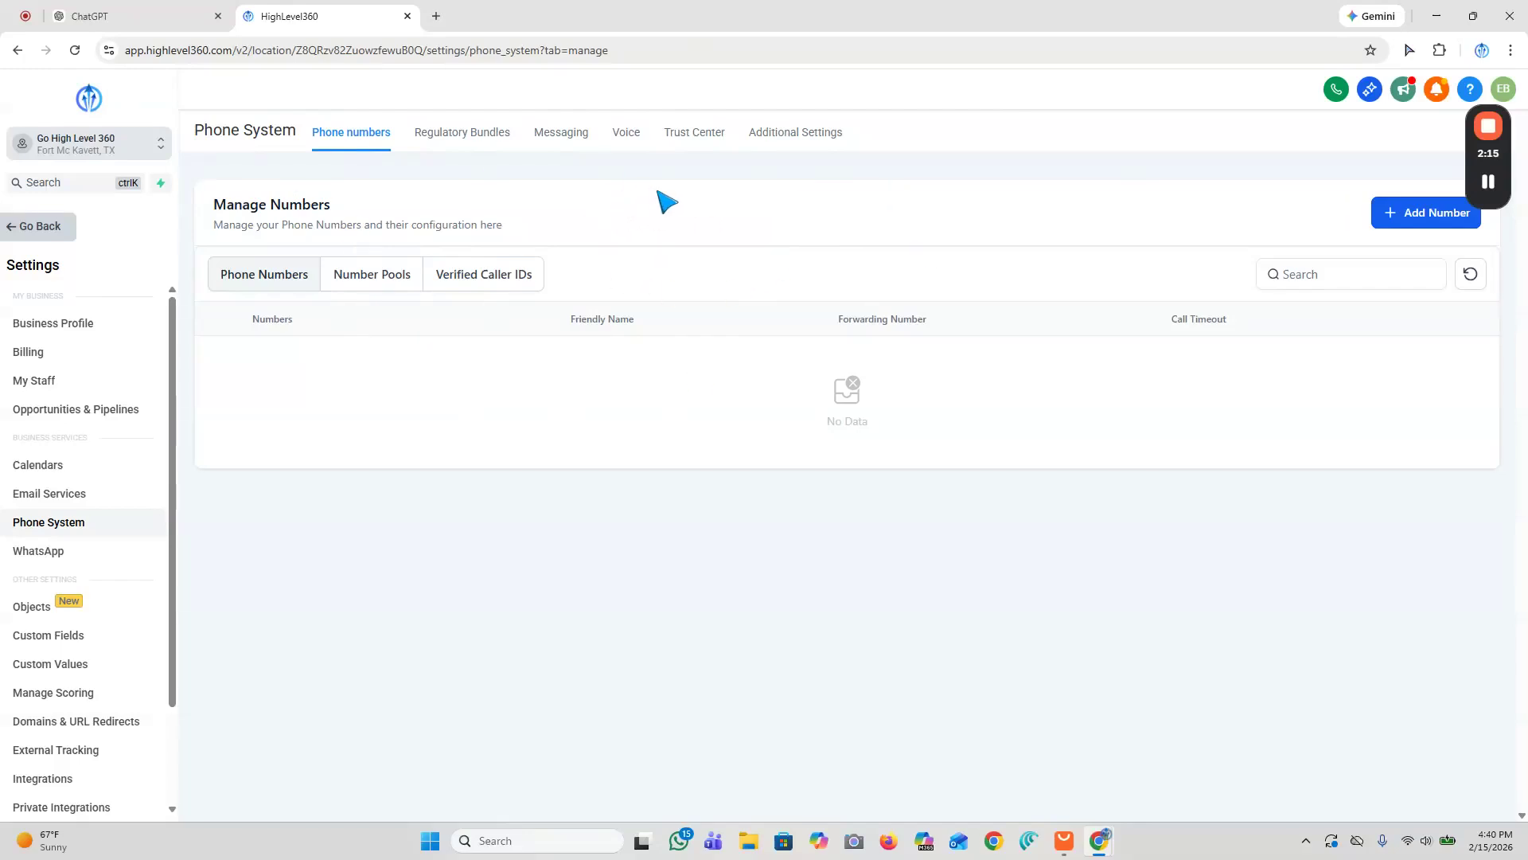
left_click(685, 143)
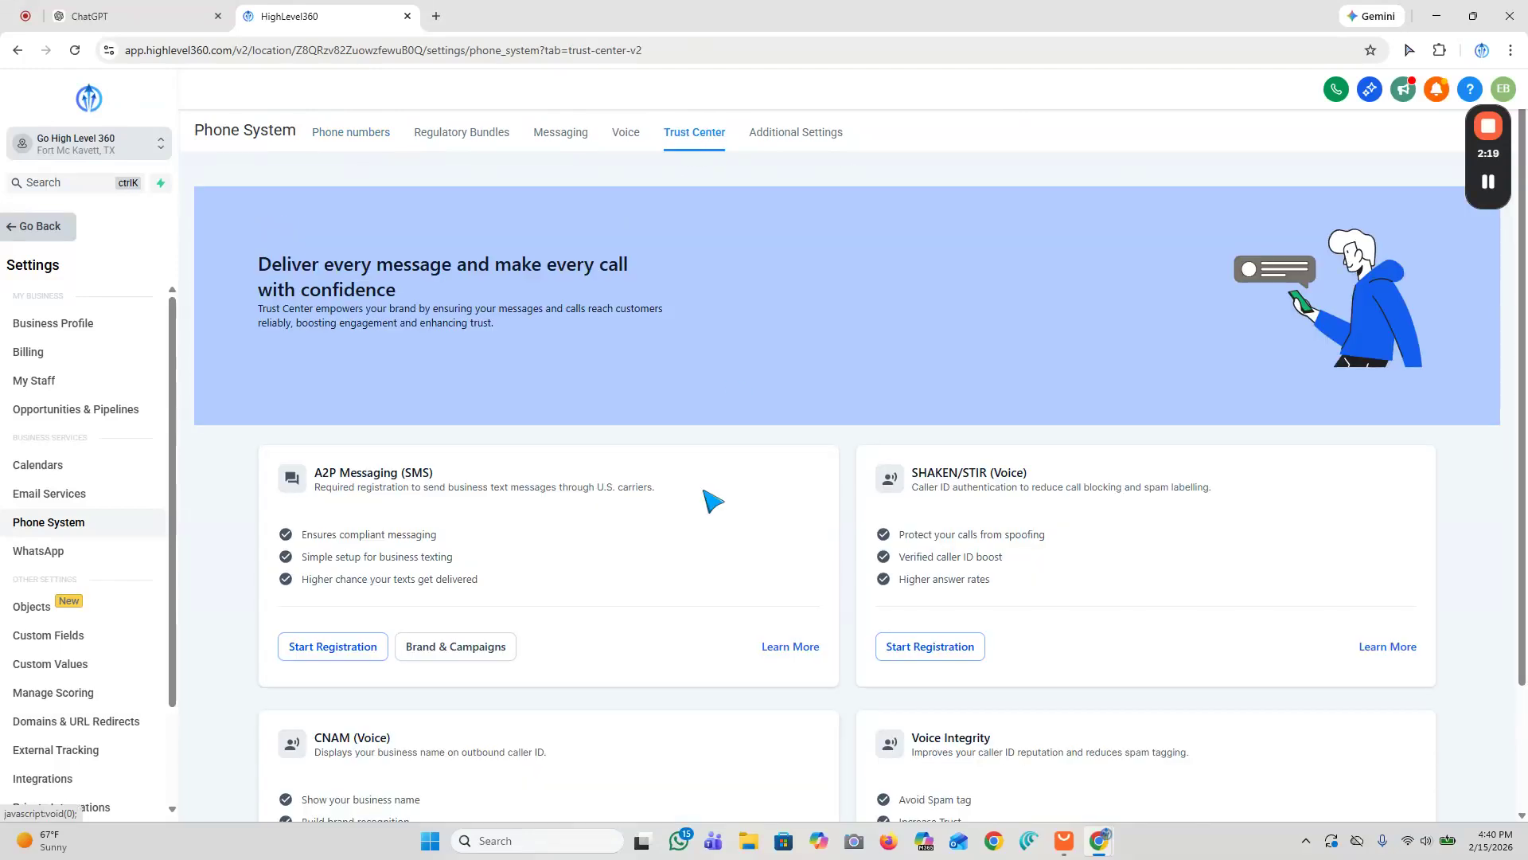
scroll(687, 633, "down", 2)
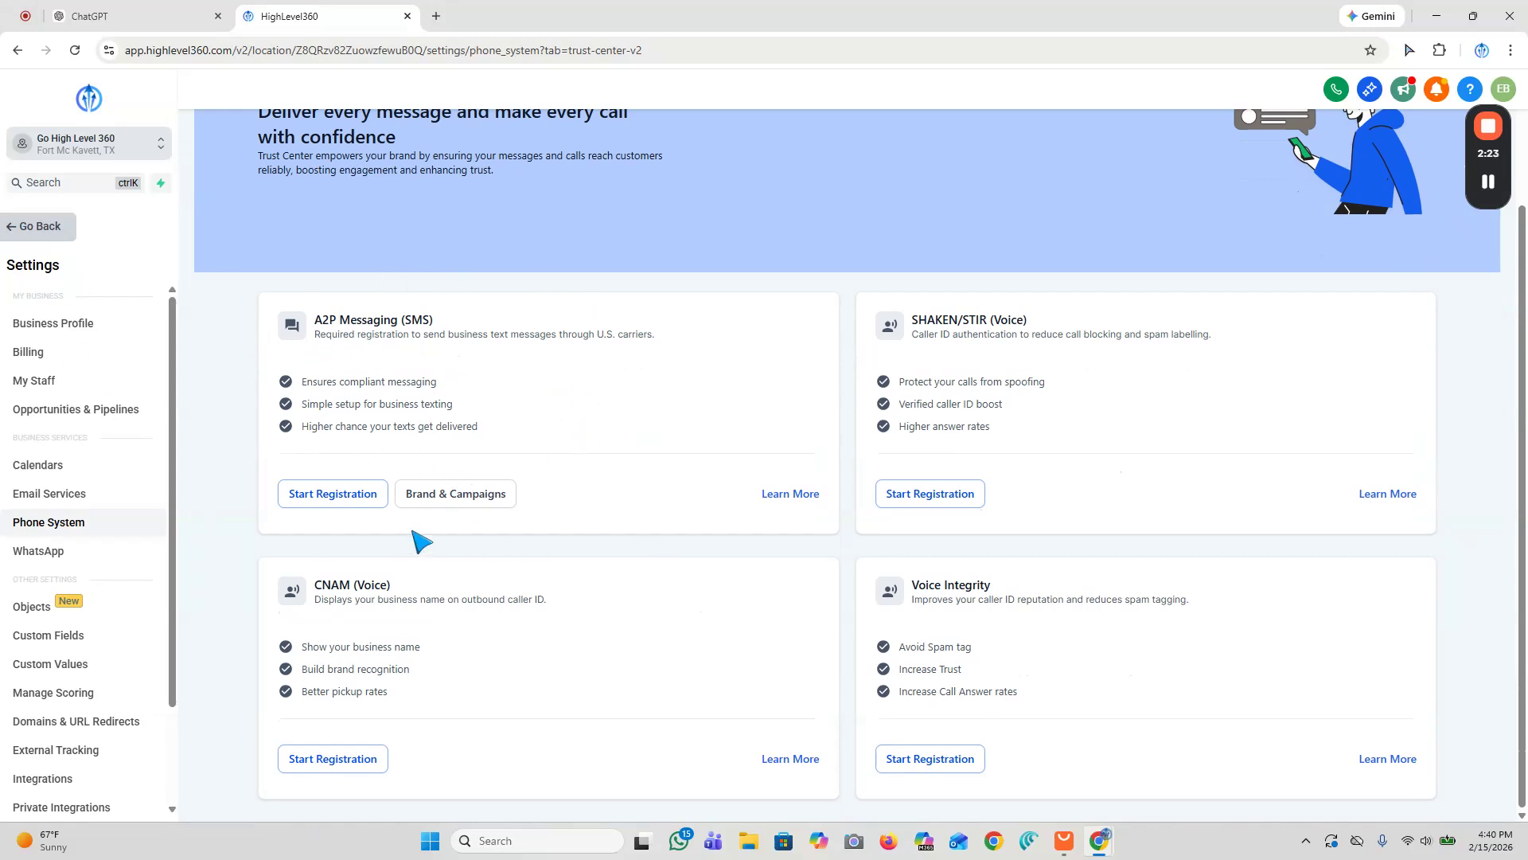
left_click(327, 500)
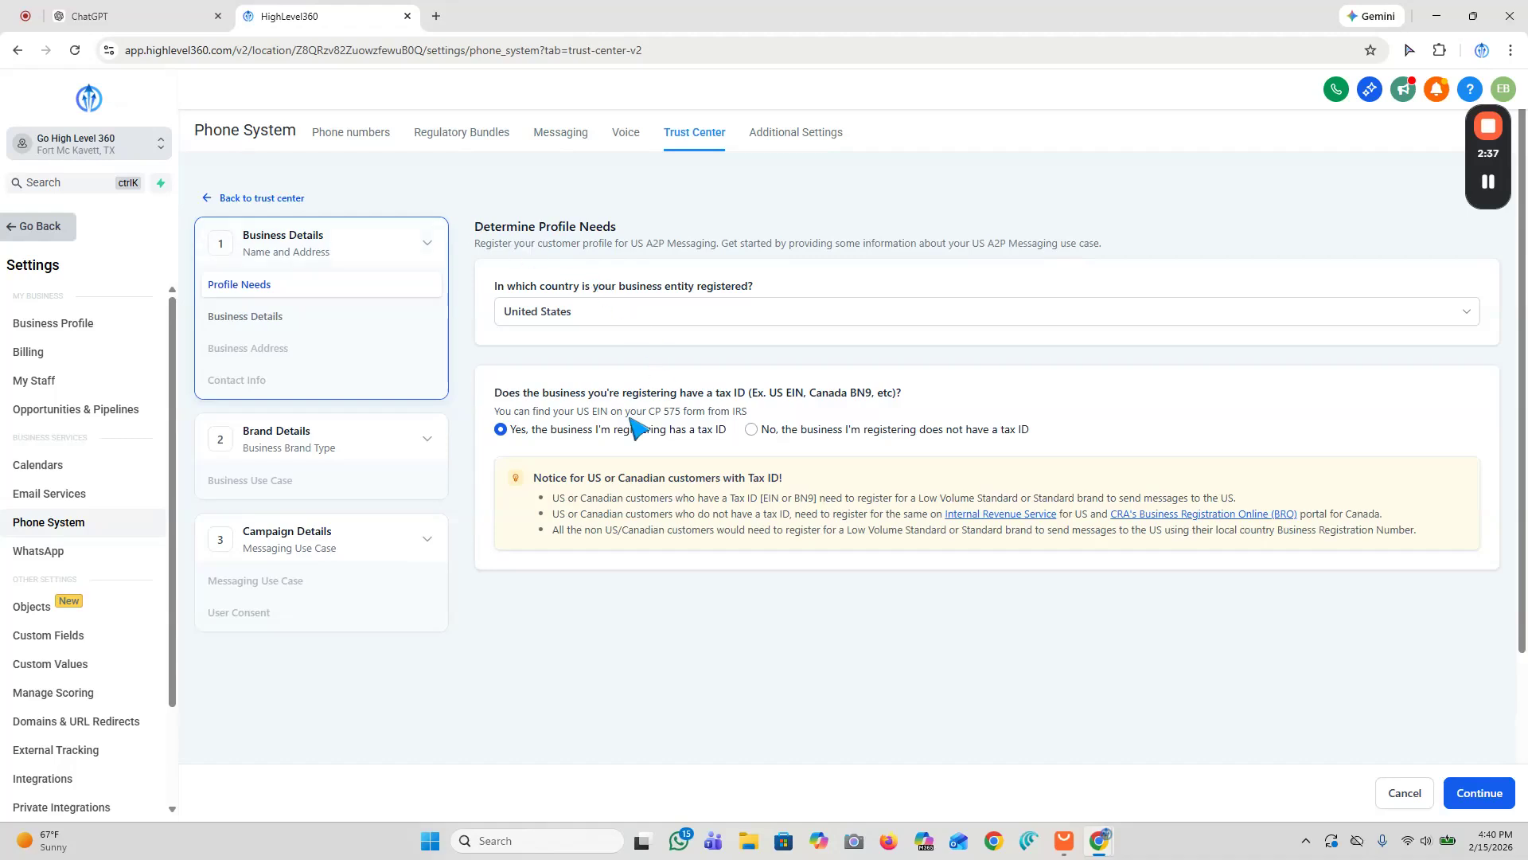
Step: Indicate that the business does not have a tax ID and continue
left_click(752, 430)
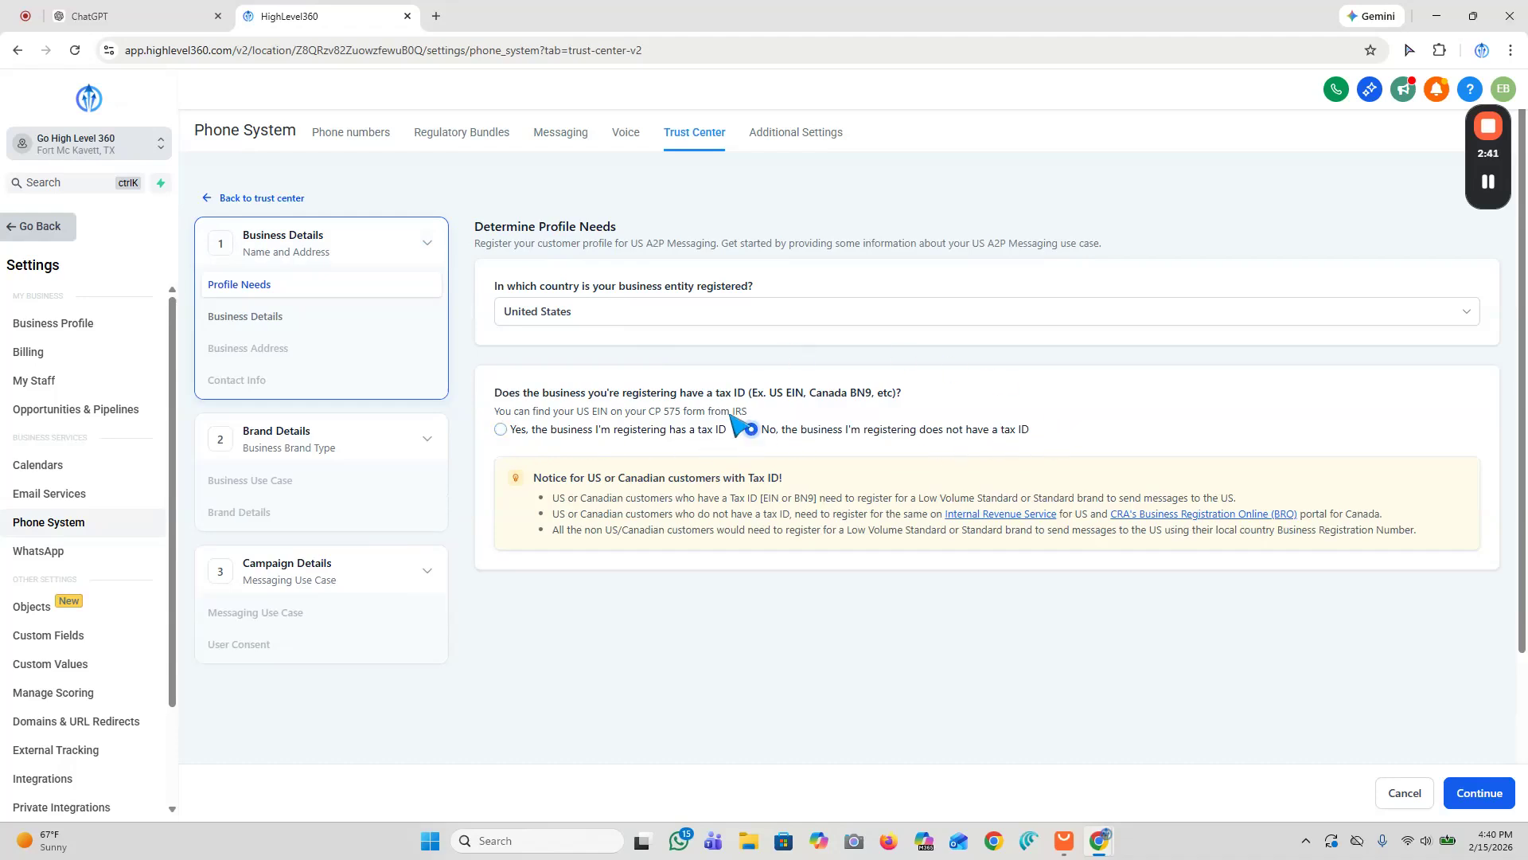
scroll(986, 436, "down", 2)
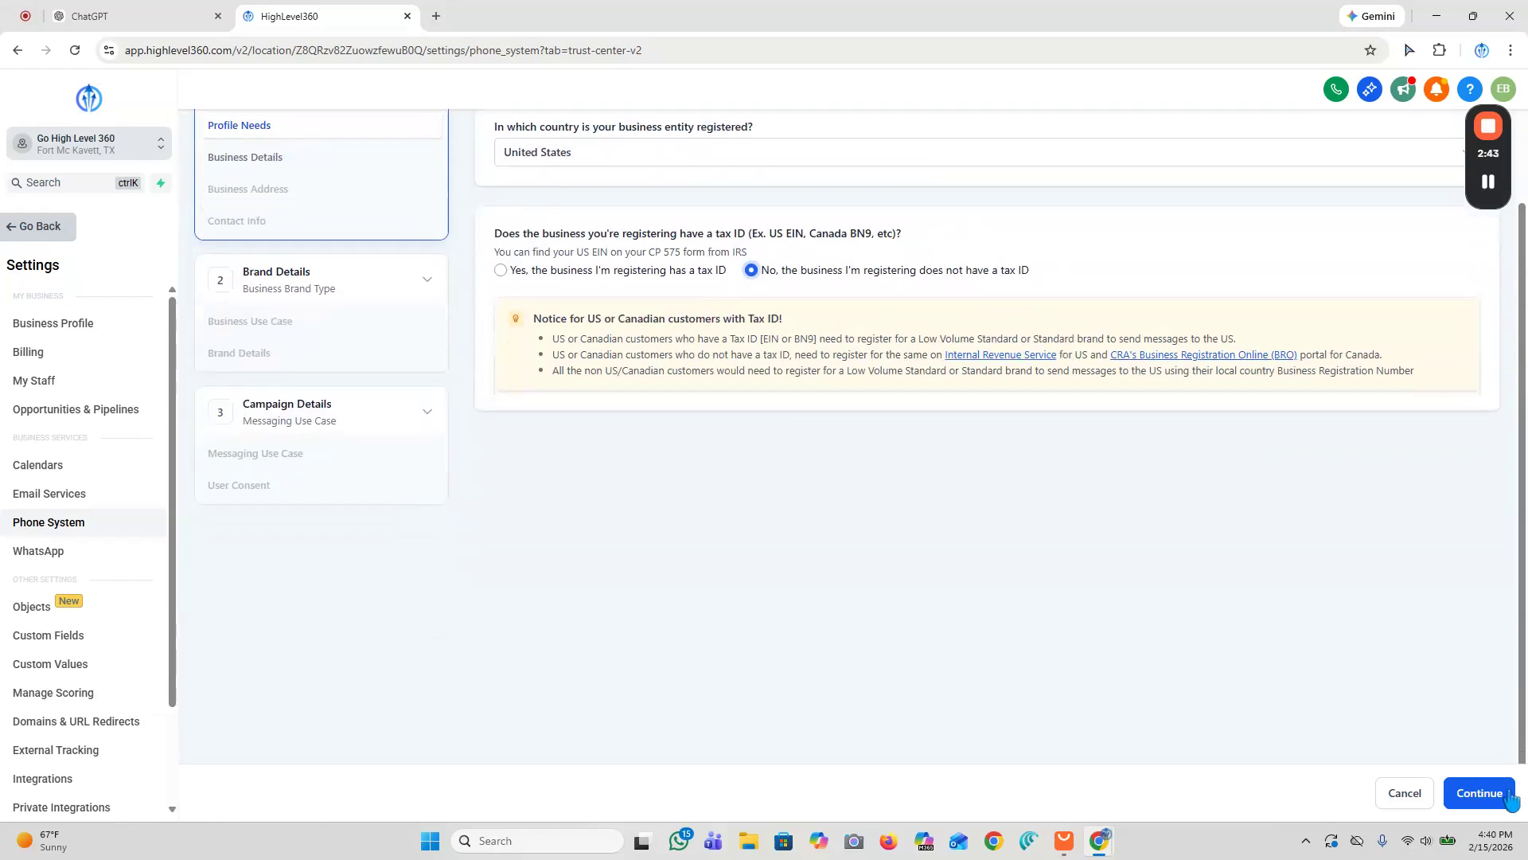
left_click(1481, 794)
Step: Keep Go High Level 360 as the business name and continue to the business address page
left_click(593, 298)
left_click_drag(635, 300, 499, 297)
left_click(621, 298)
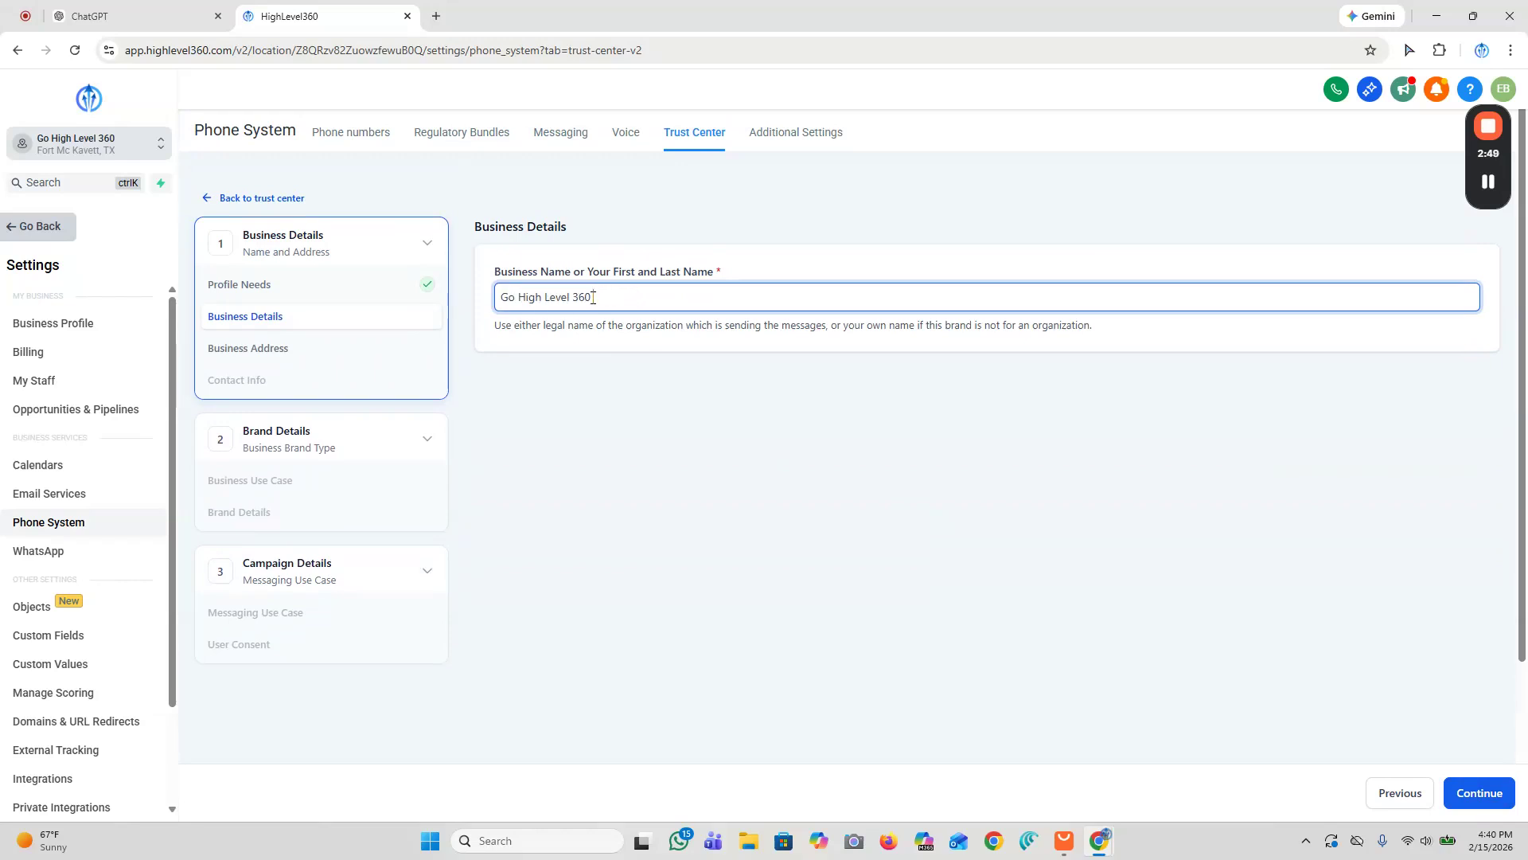
left_click_drag(593, 298, 499, 297)
left_click(598, 298)
left_click_drag(594, 299, 451, 308)
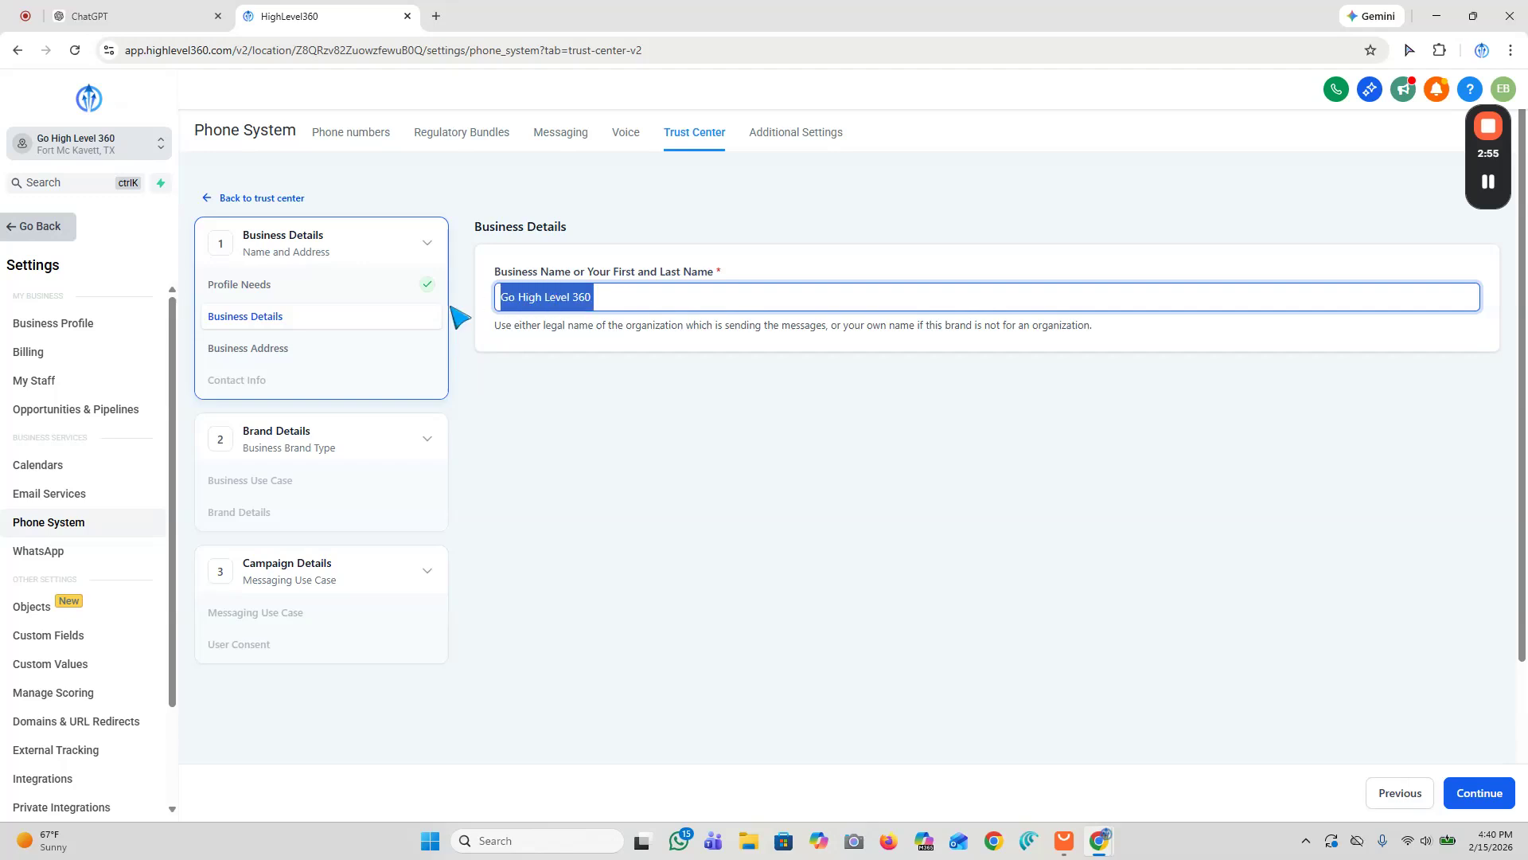
left_click(689, 280)
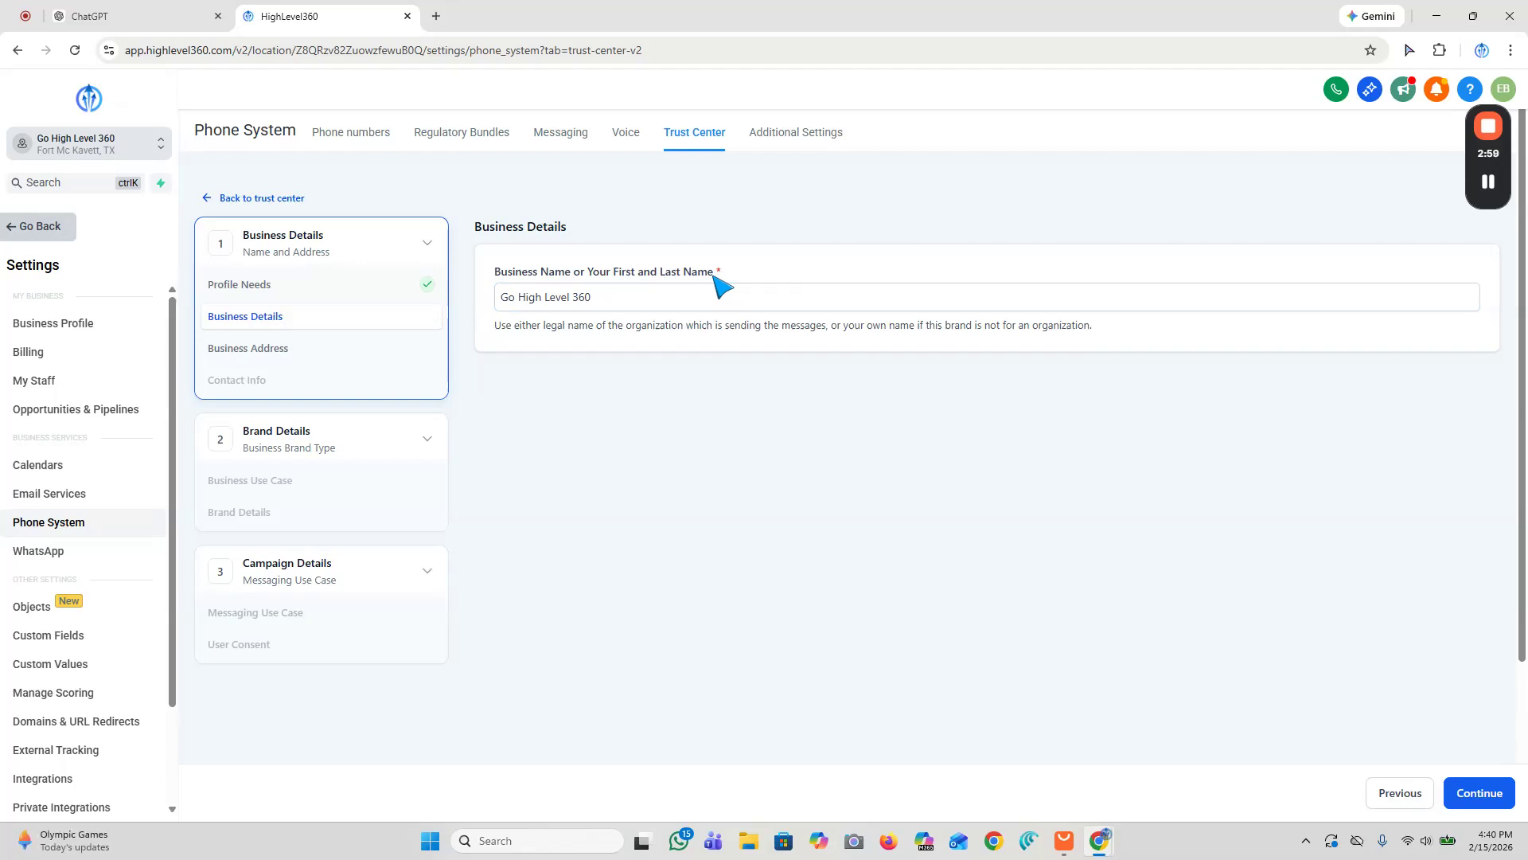
left_click(1480, 792)
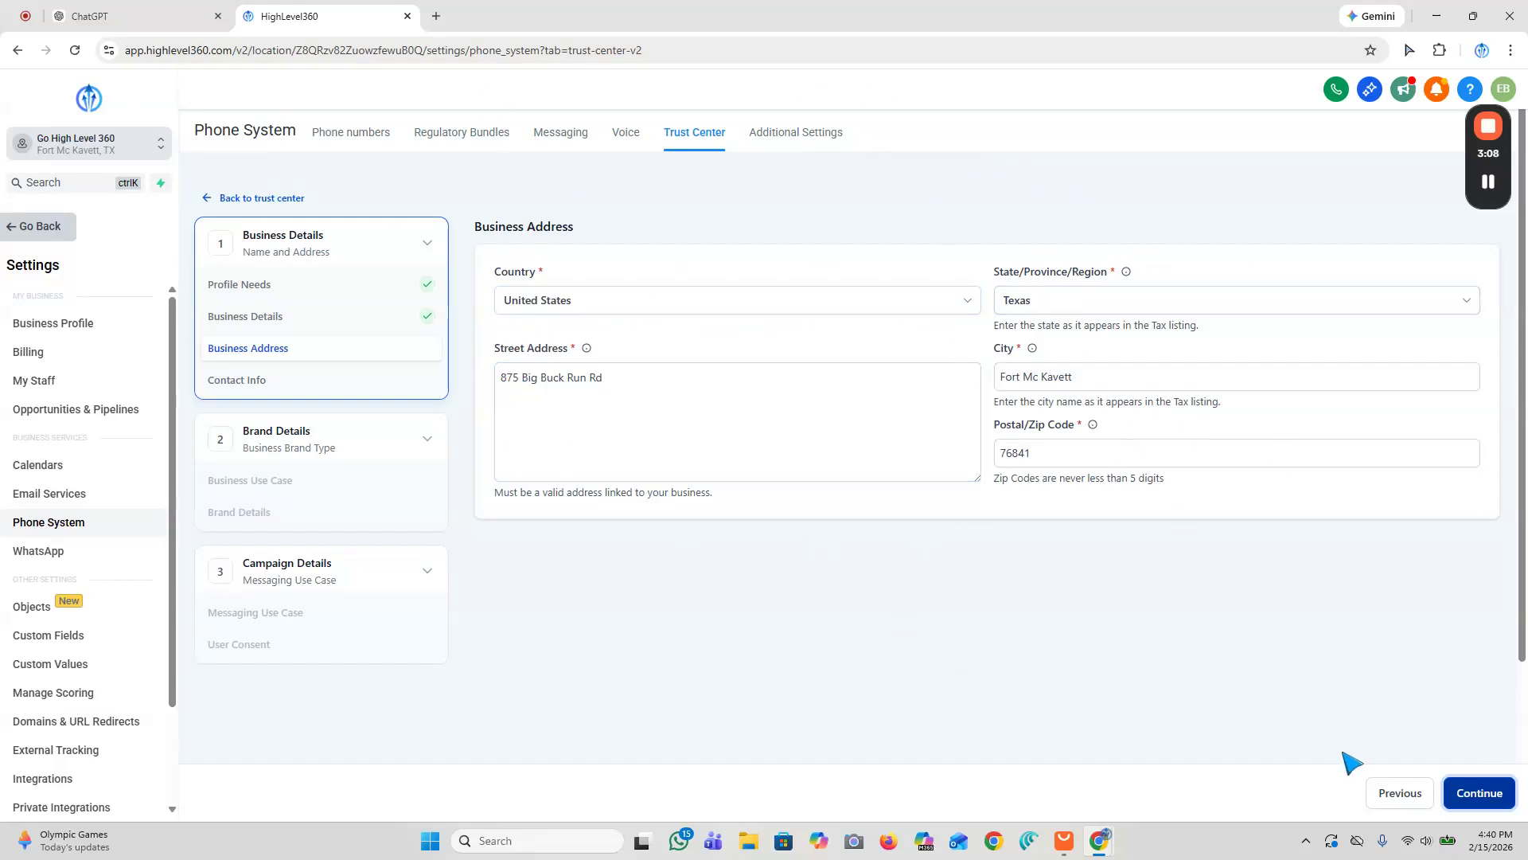
Step: Accept the prefilled business address and contact info, then acknowledge the brand and campaign registration fee
left_click(1483, 797)
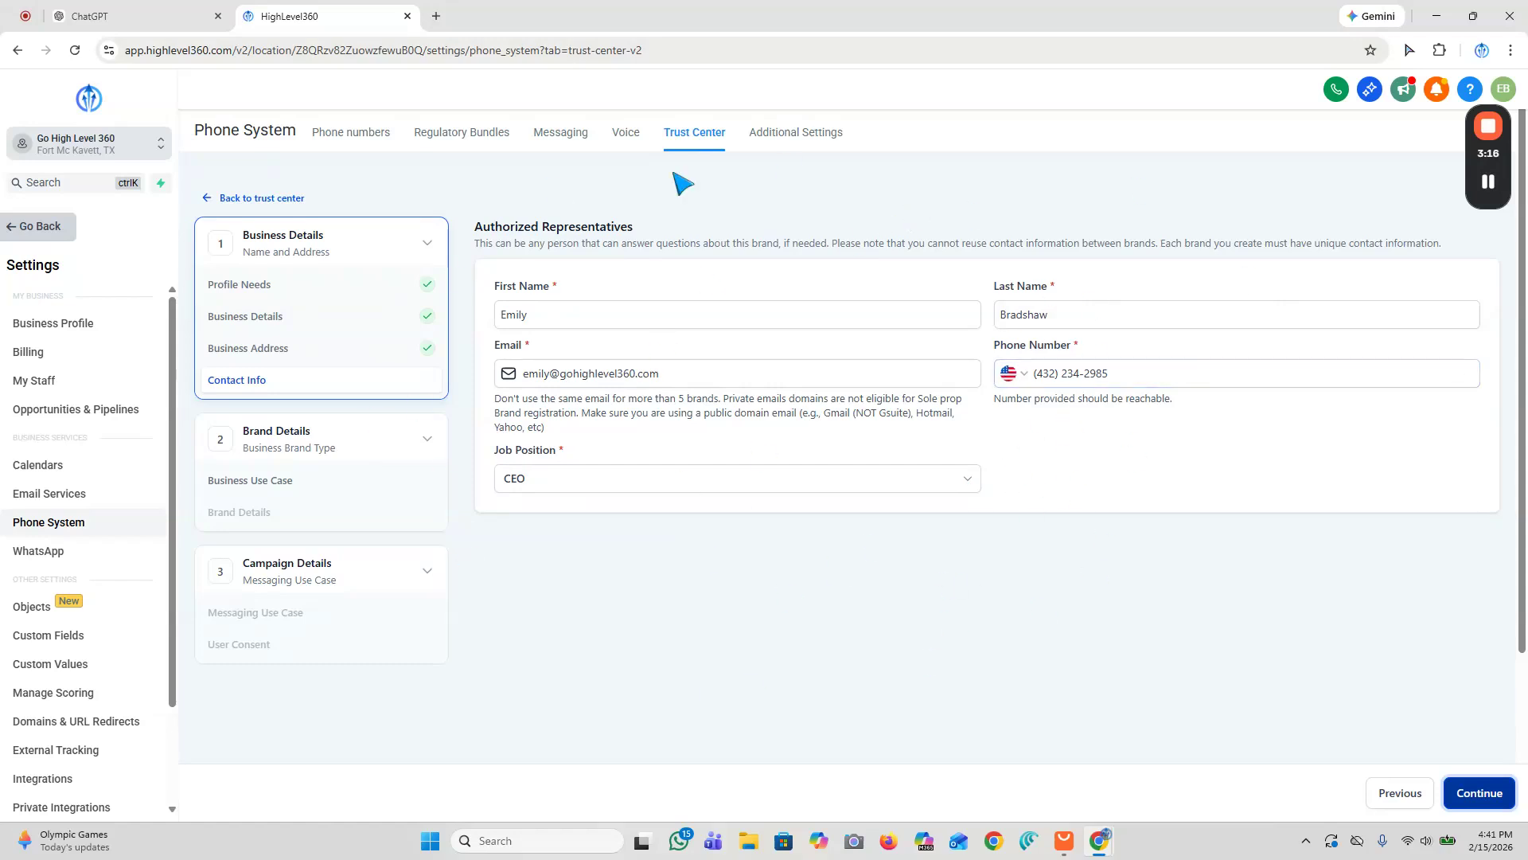
left_click(1468, 796)
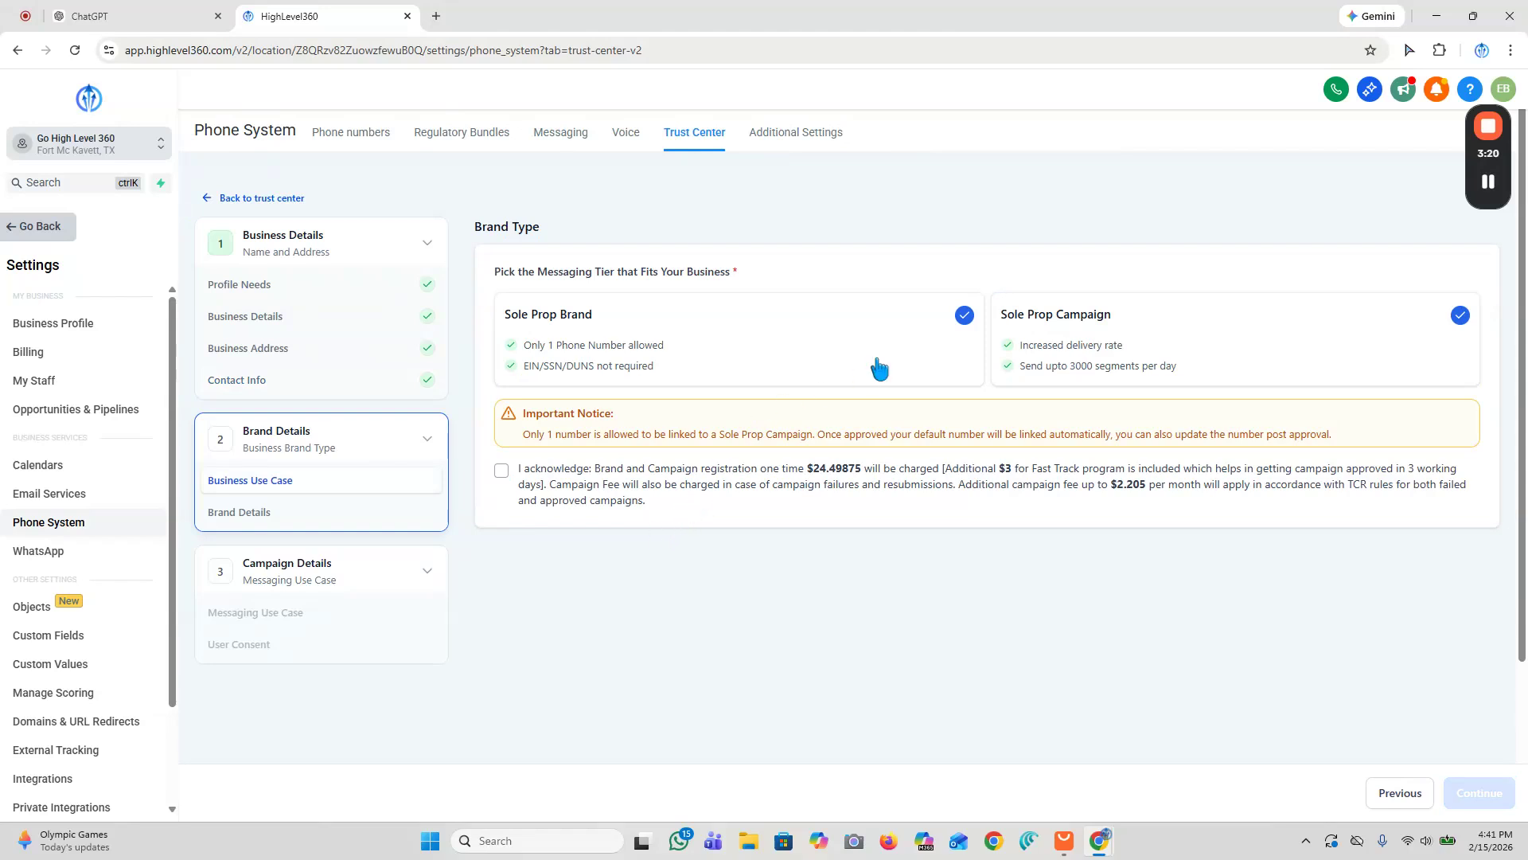
left_click(500, 471)
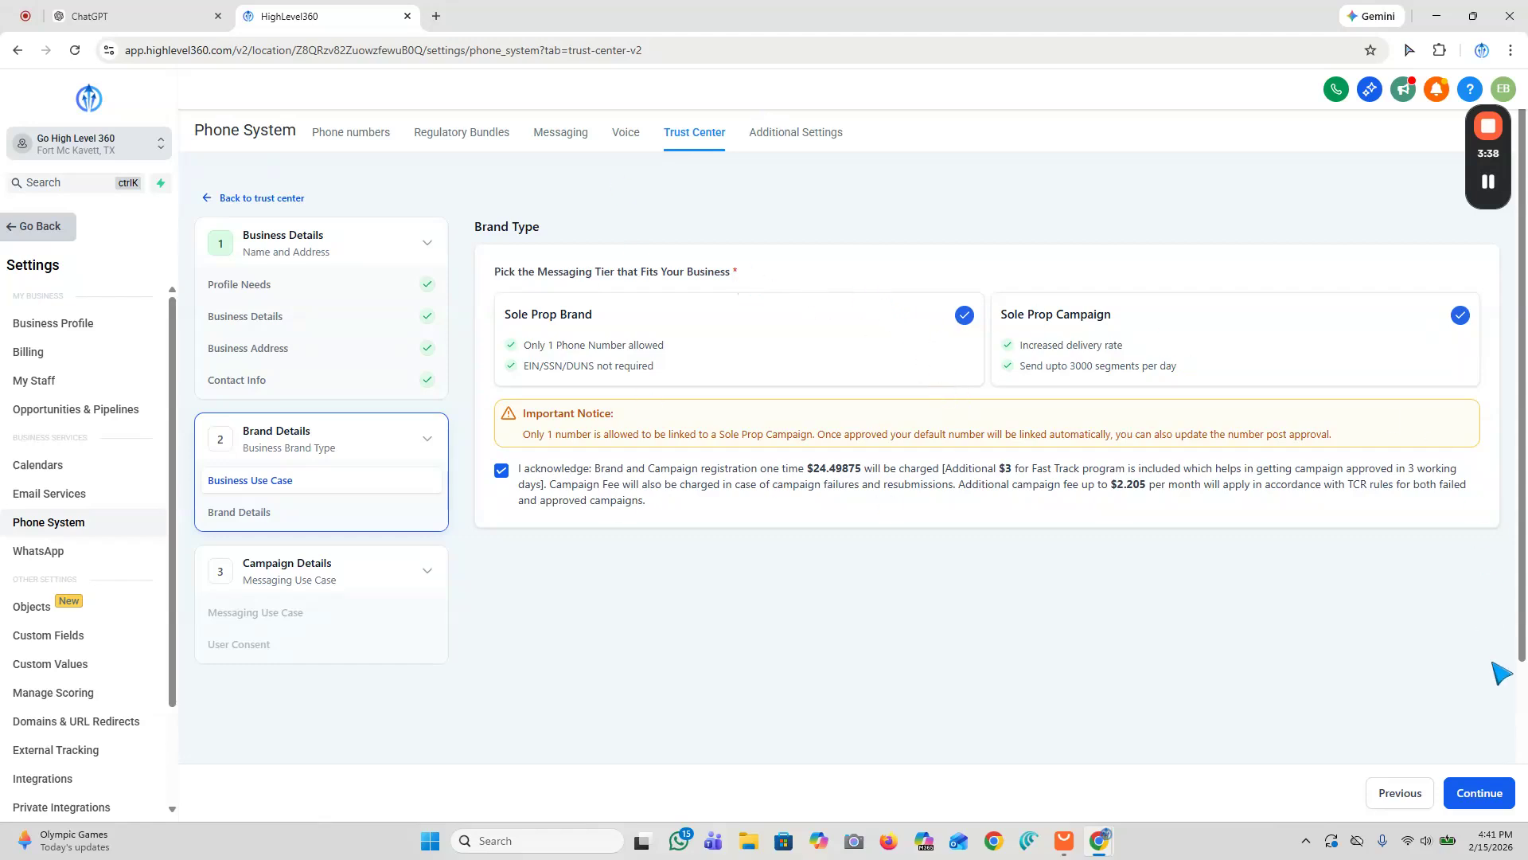
Step: Confirm the Sole Prop Brand tier with the fee acknowledgement checked and continue to the business brand details page
left_click(1480, 796)
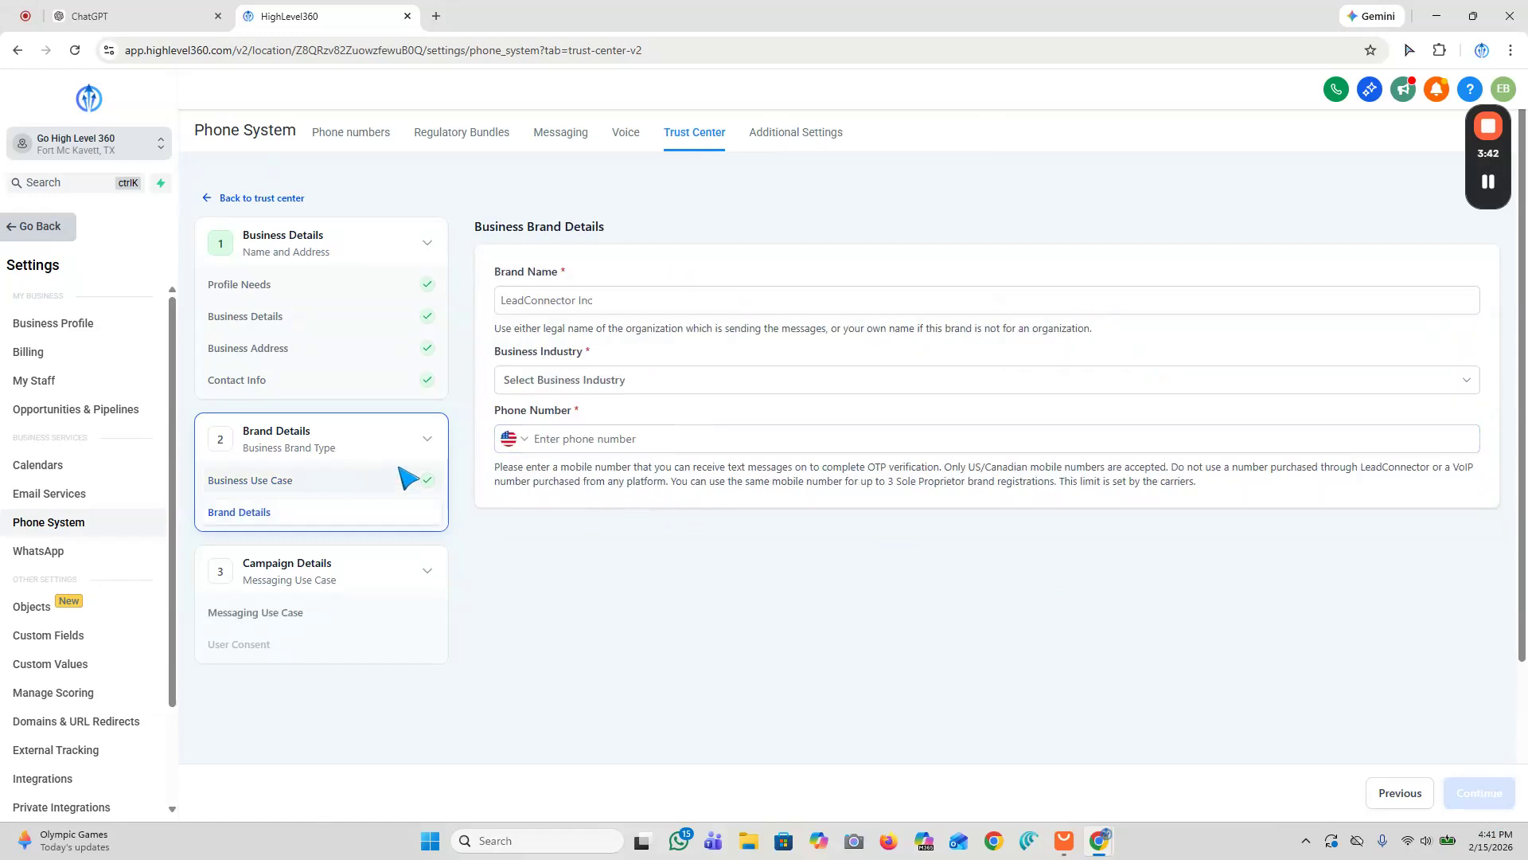
left_click(1399, 795)
left_click(501, 471)
left_click_drag(809, 470, 1204, 474)
left_click(1266, 474)
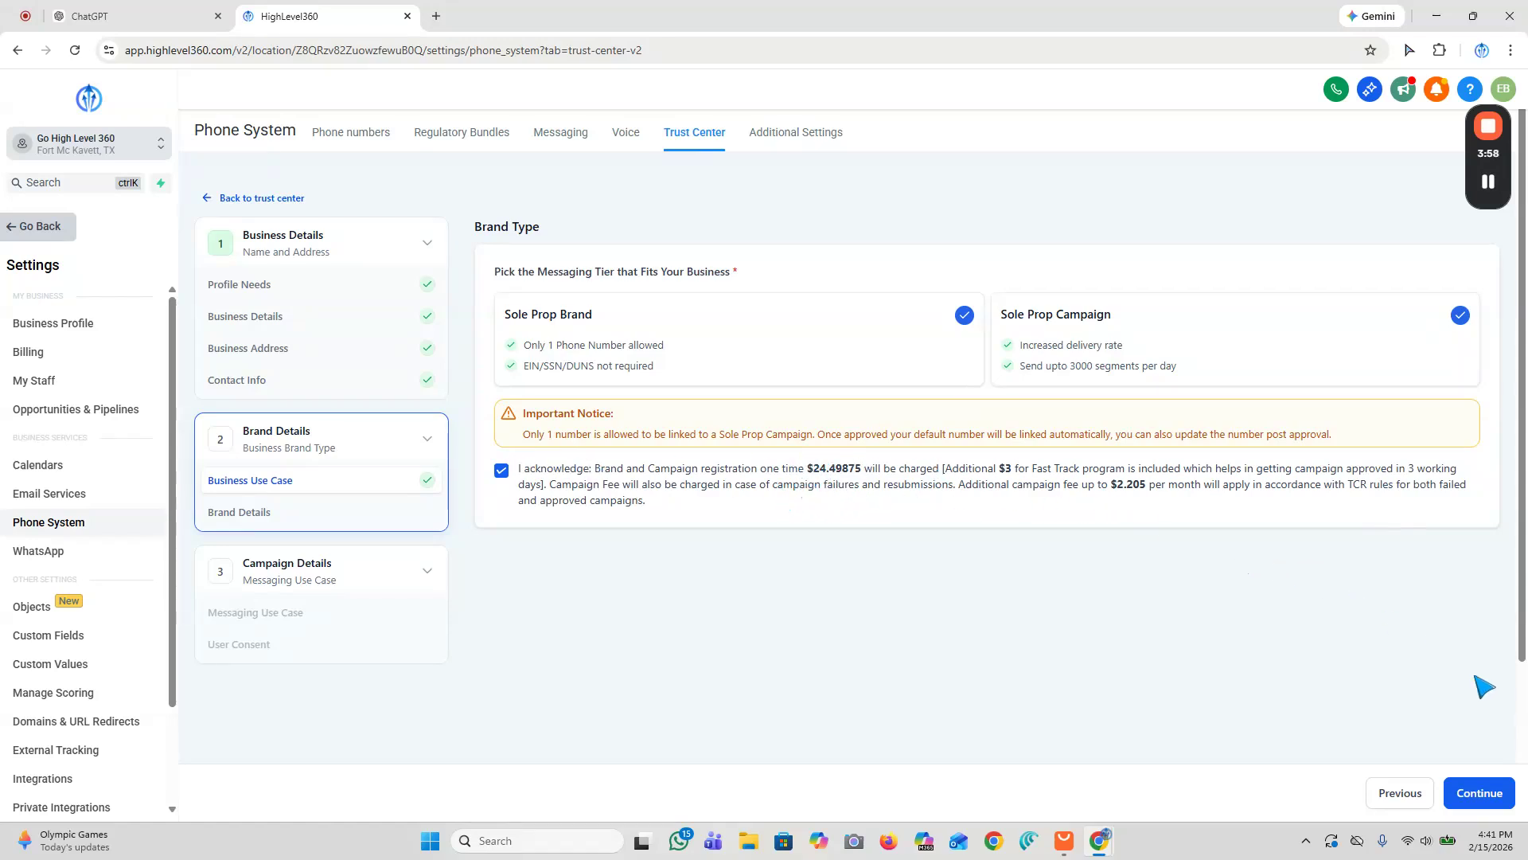
left_click(1476, 791)
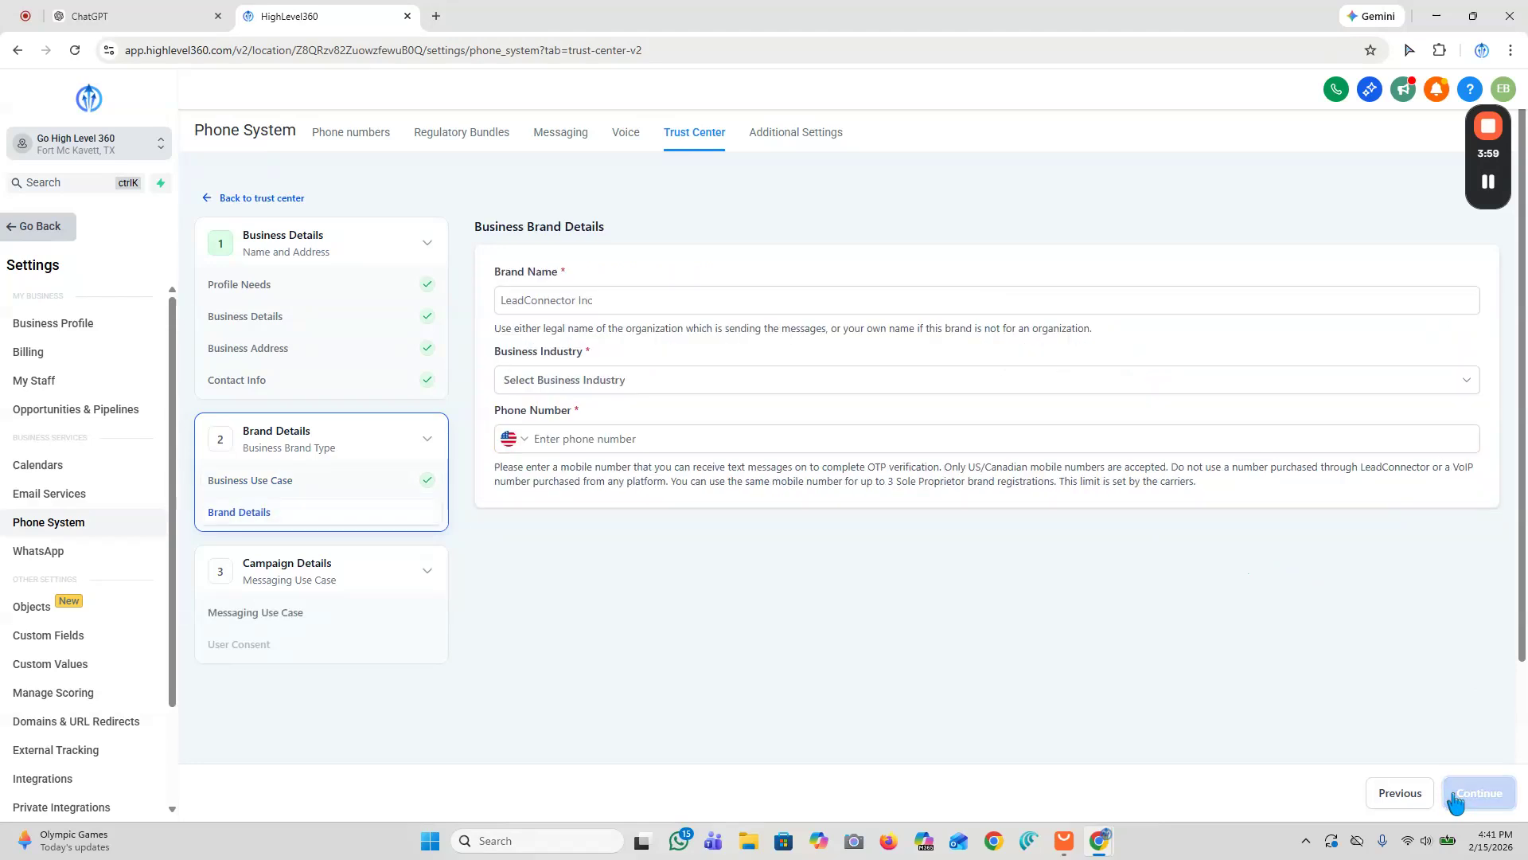
Step: Fill in brand details with Go High Level 360 as brand name, Education as industry, and the business mobile number, then continue
left_click(545, 301)
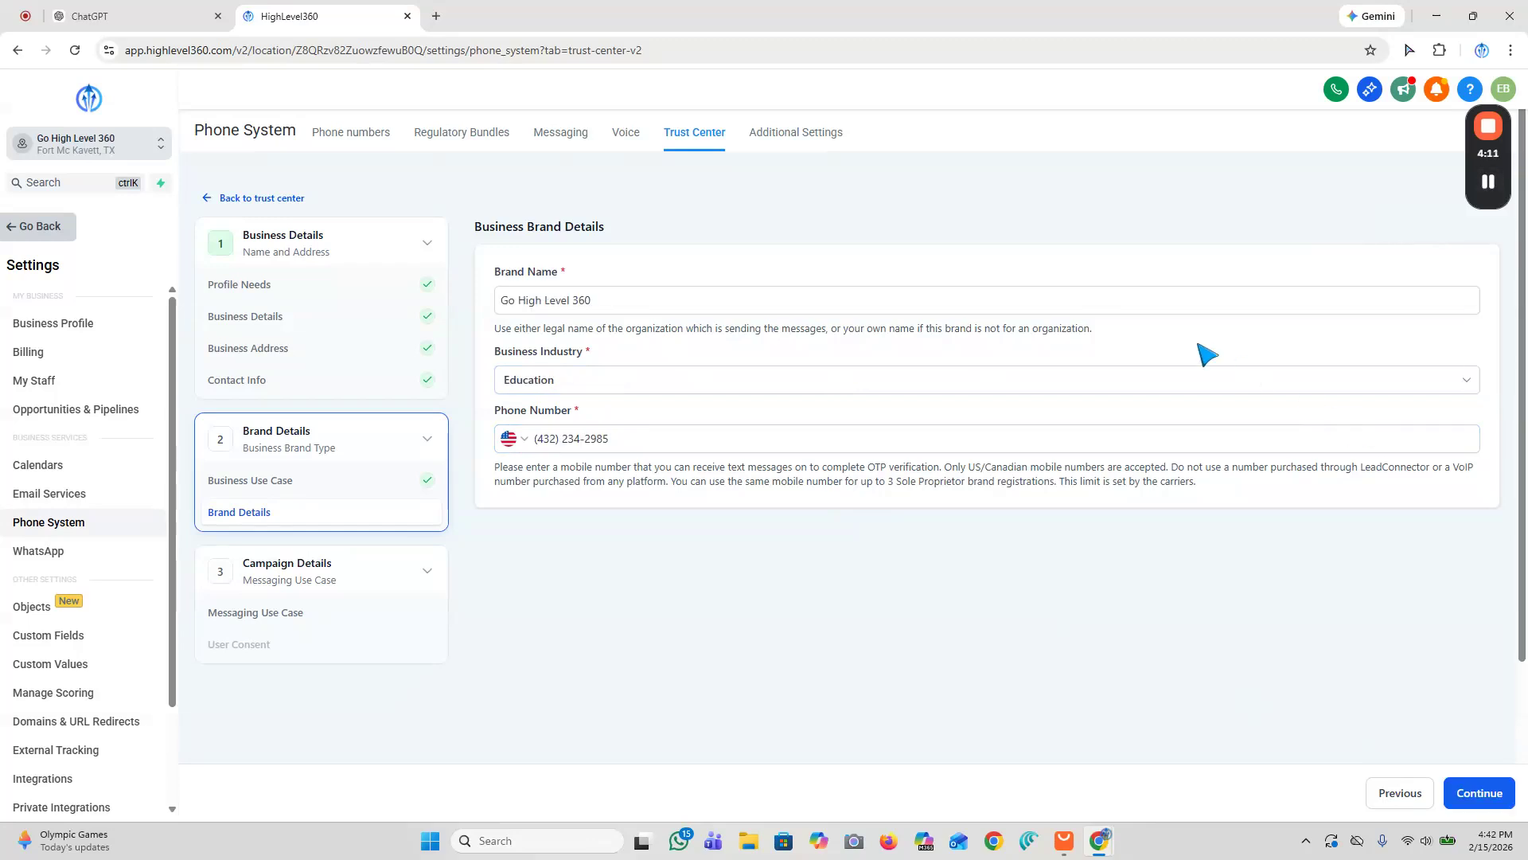
left_click(1482, 792)
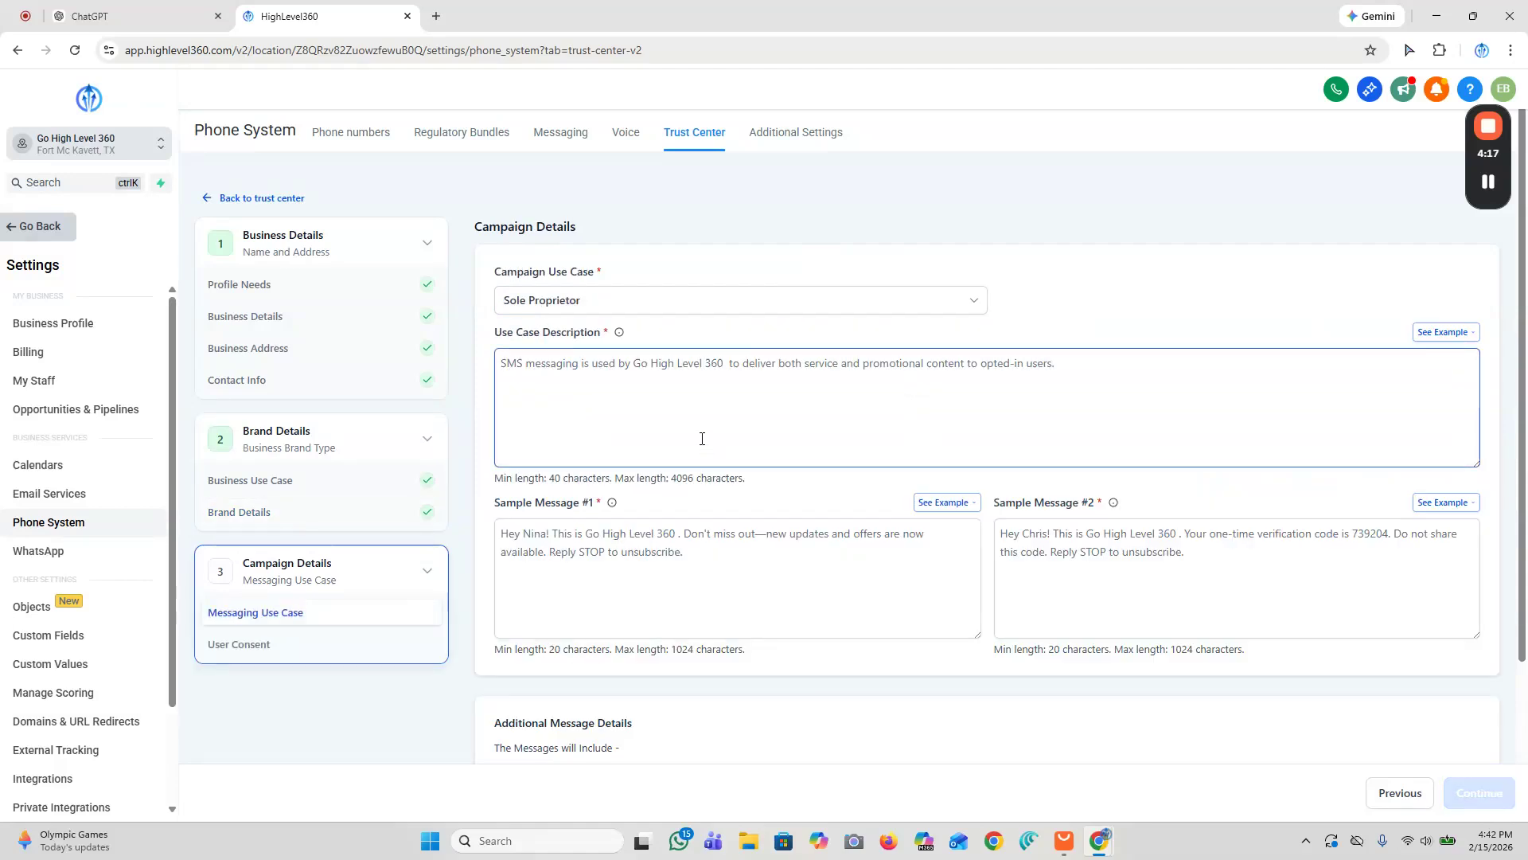
Step: Copy the first use case description example and paste it into the use case description field
left_click(692, 358)
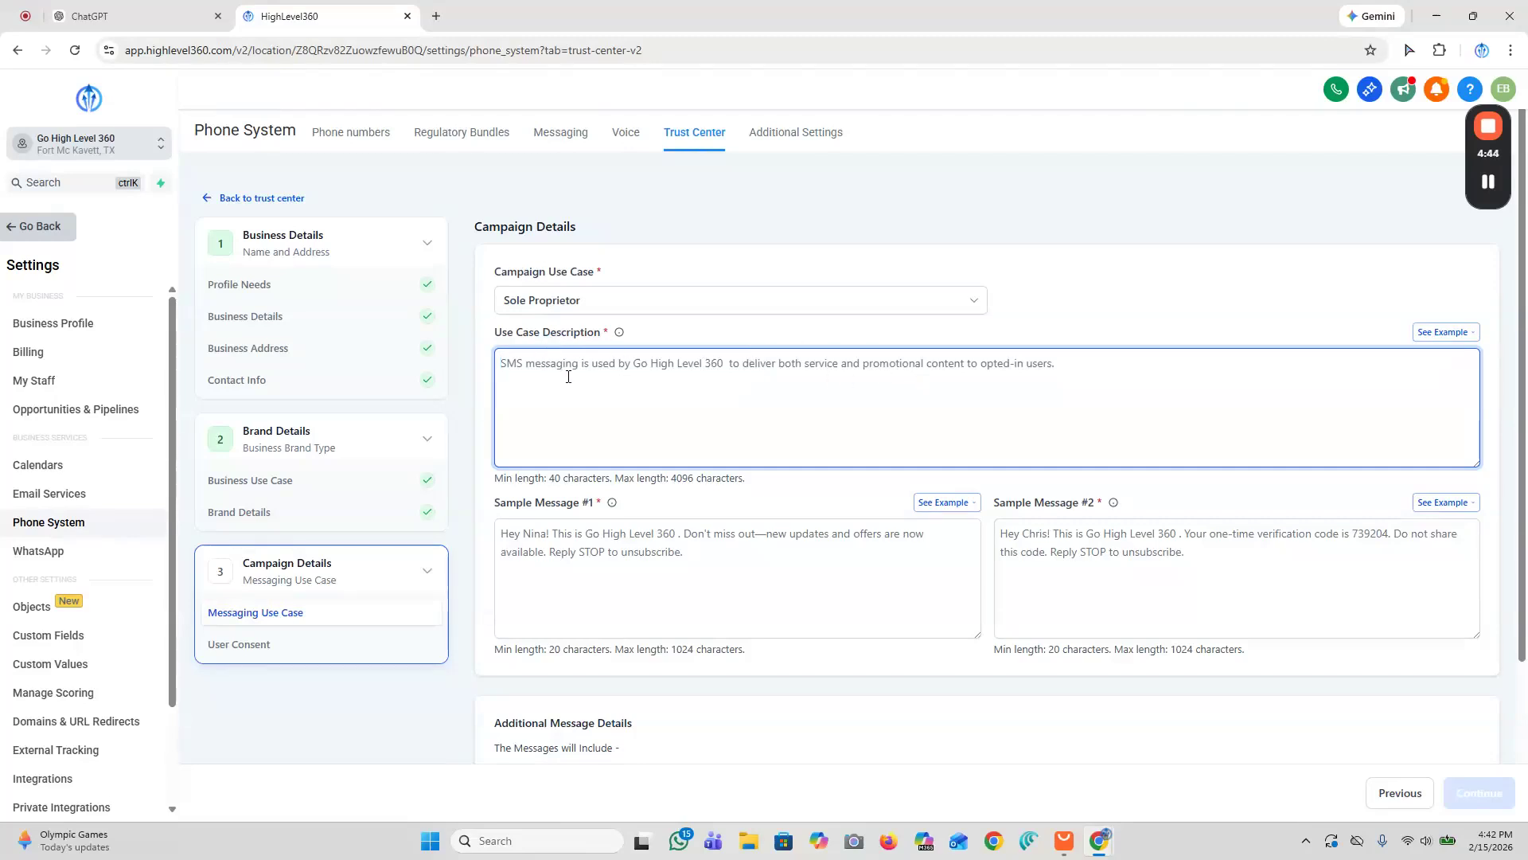
left_click(1422, 334)
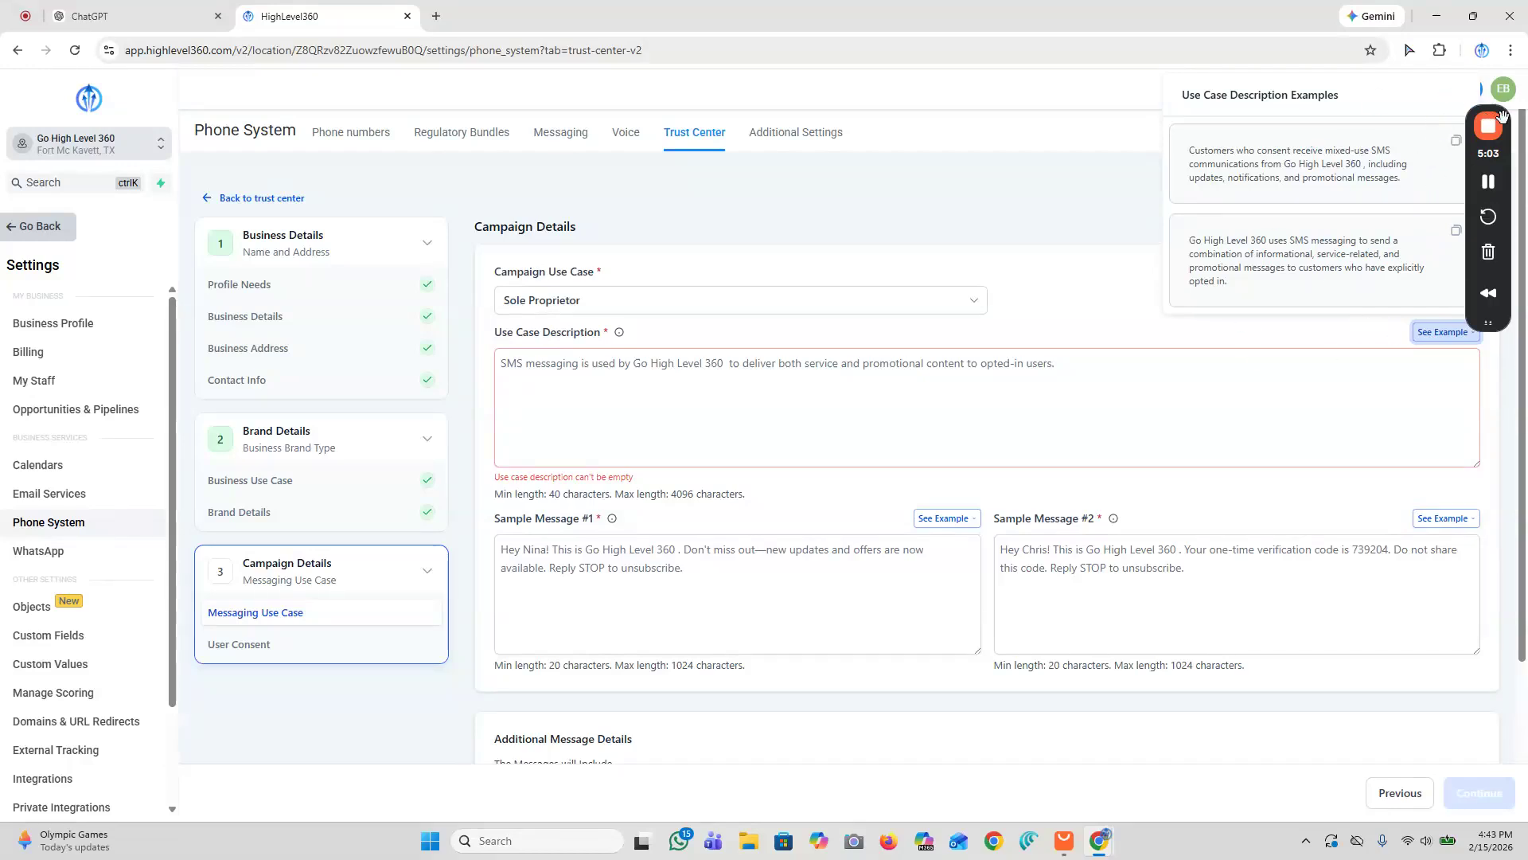
left_click_drag(1464, 142, 31, 119)
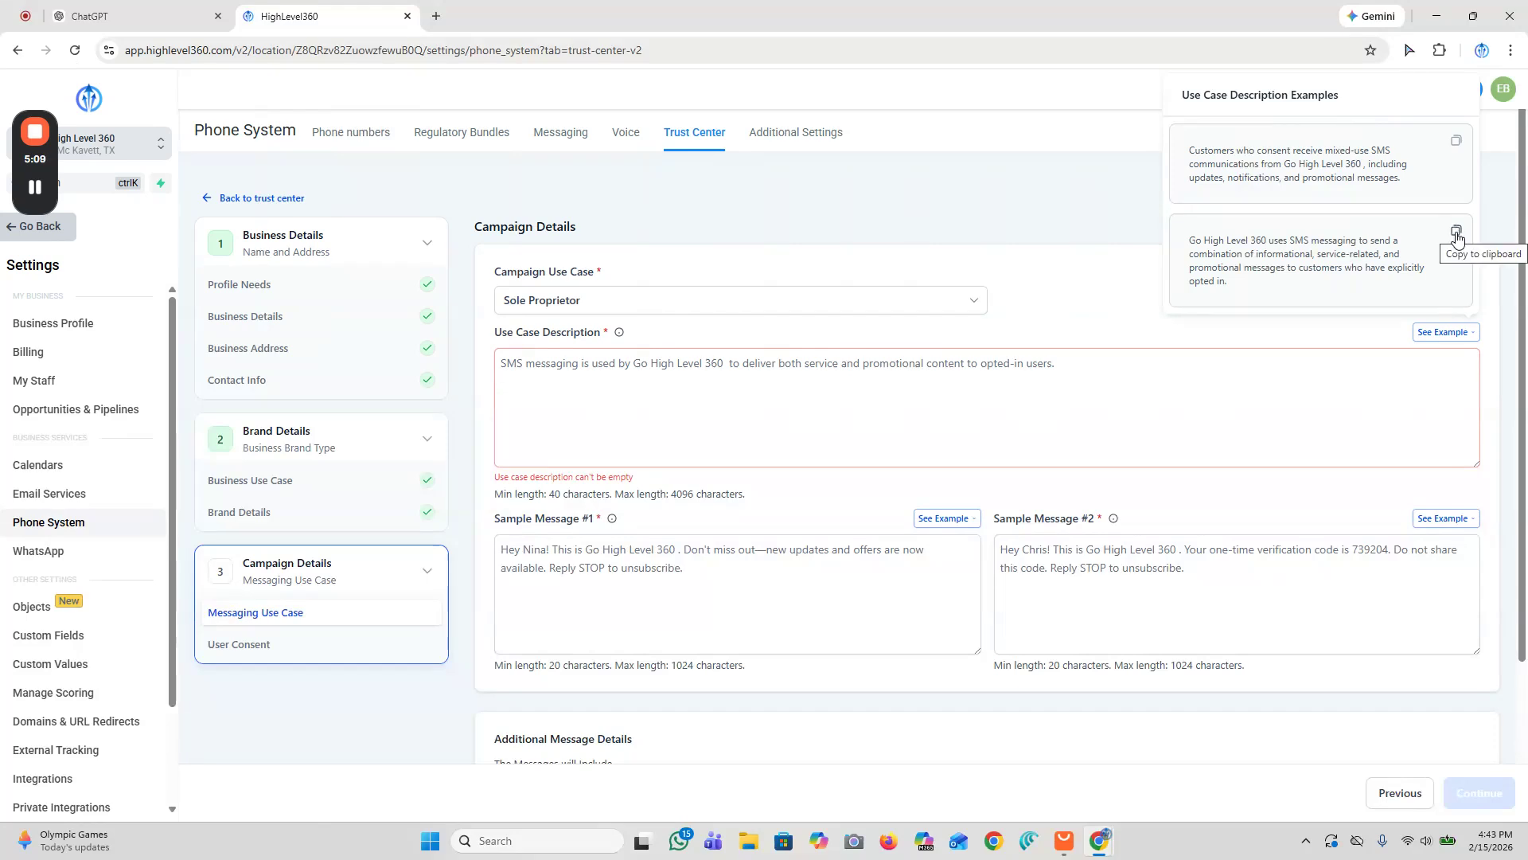
left_click(1457, 144)
right_click(522, 368)
left_click(571, 543)
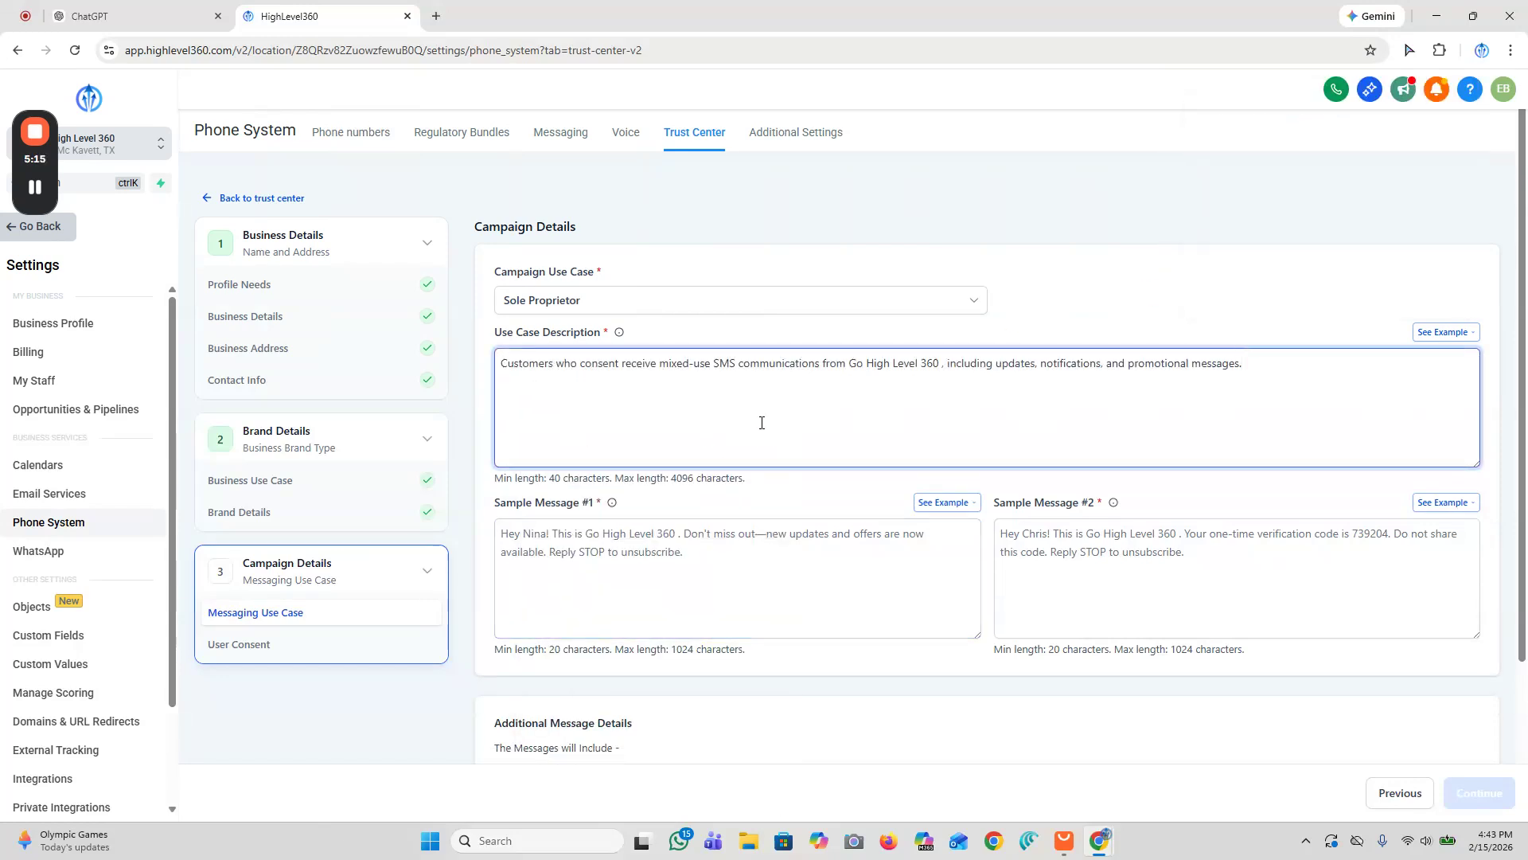
left_click_drag(499, 363, 1331, 355)
left_click(879, 378)
left_click_drag(845, 363, 943, 362)
left_click(1015, 366)
left_click(593, 541)
Step: Copy the login-attempt example and paste it into sample message #1
scroll(593, 539, "down", 1)
scroll(593, 540, "down", 1)
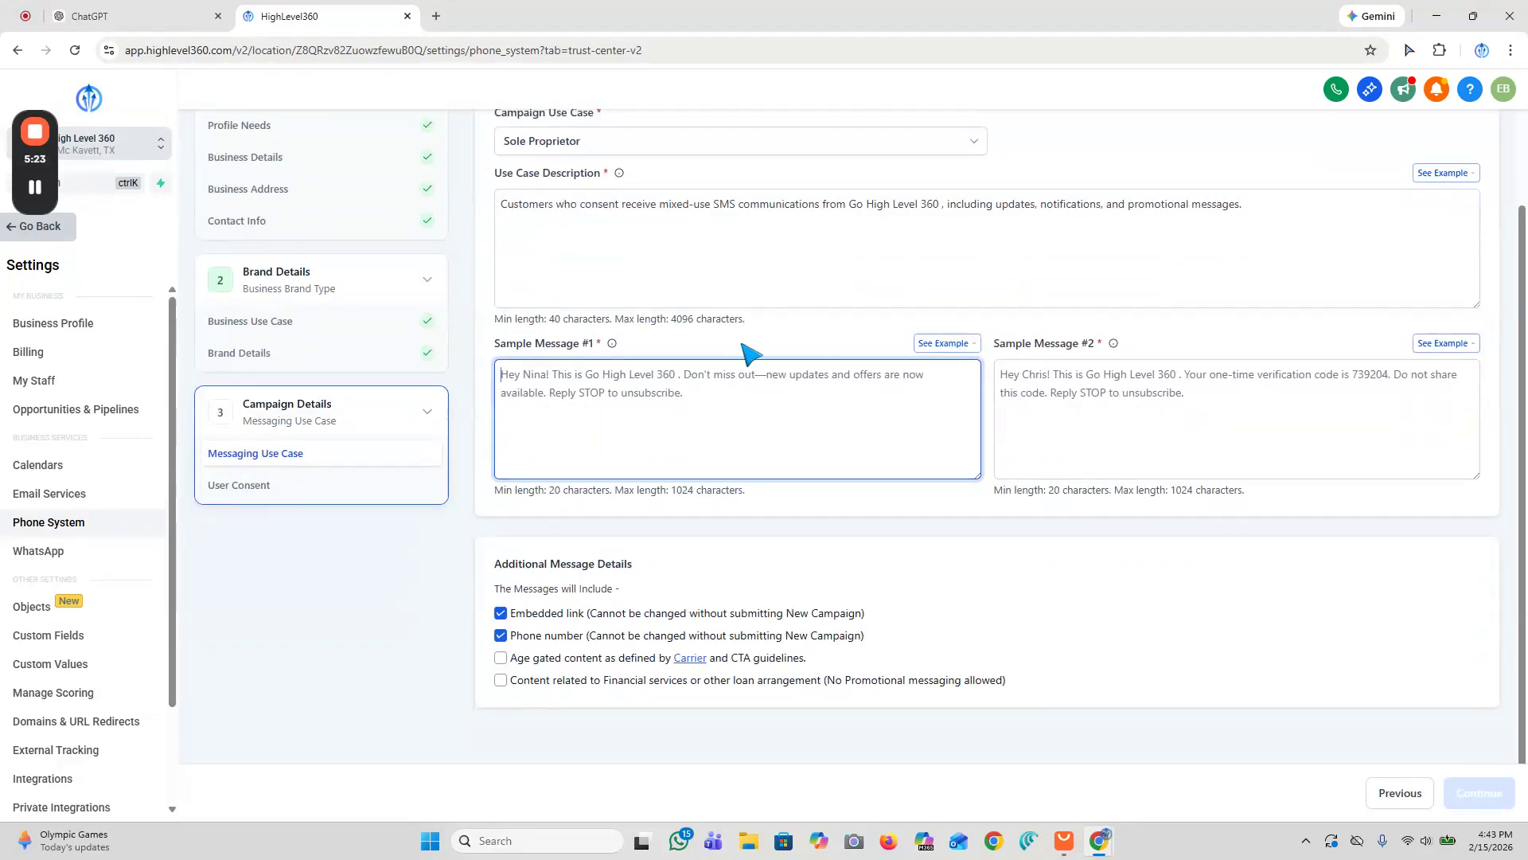
left_click(938, 347)
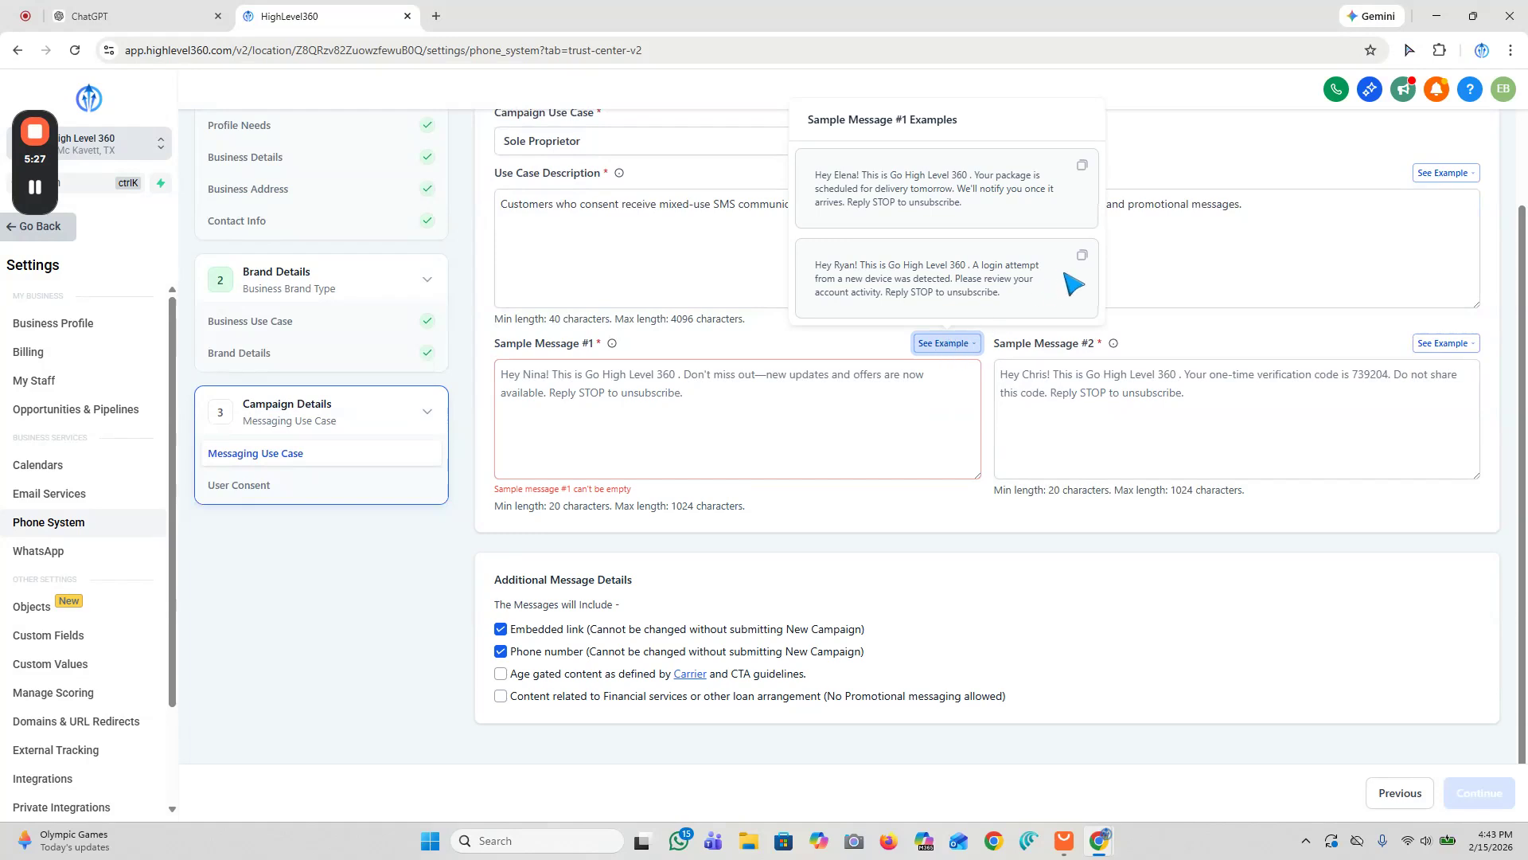
left_click(1082, 256)
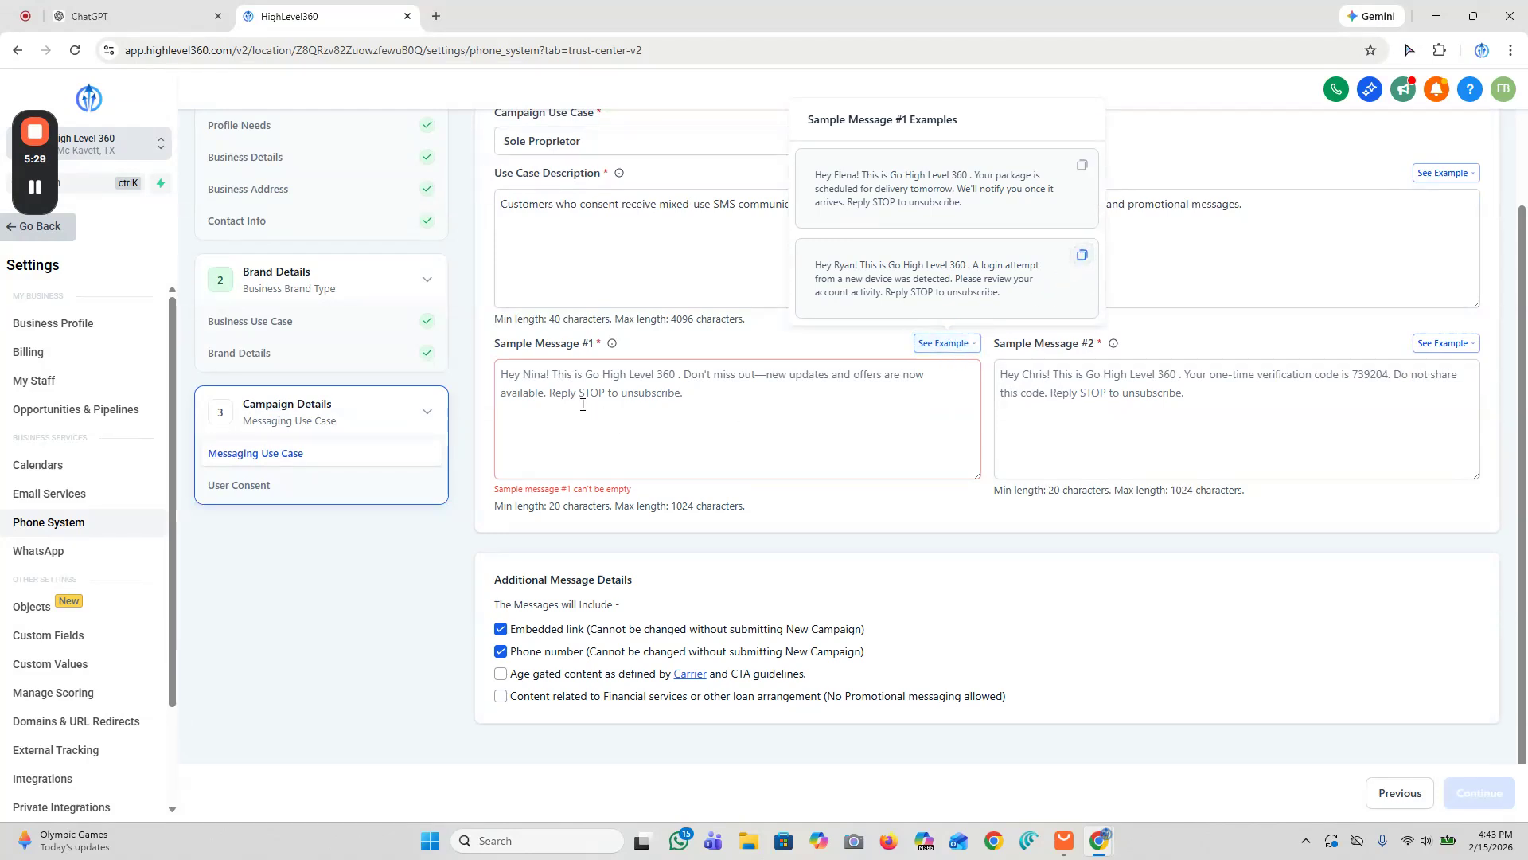
right_click(597, 382)
left_click(621, 555)
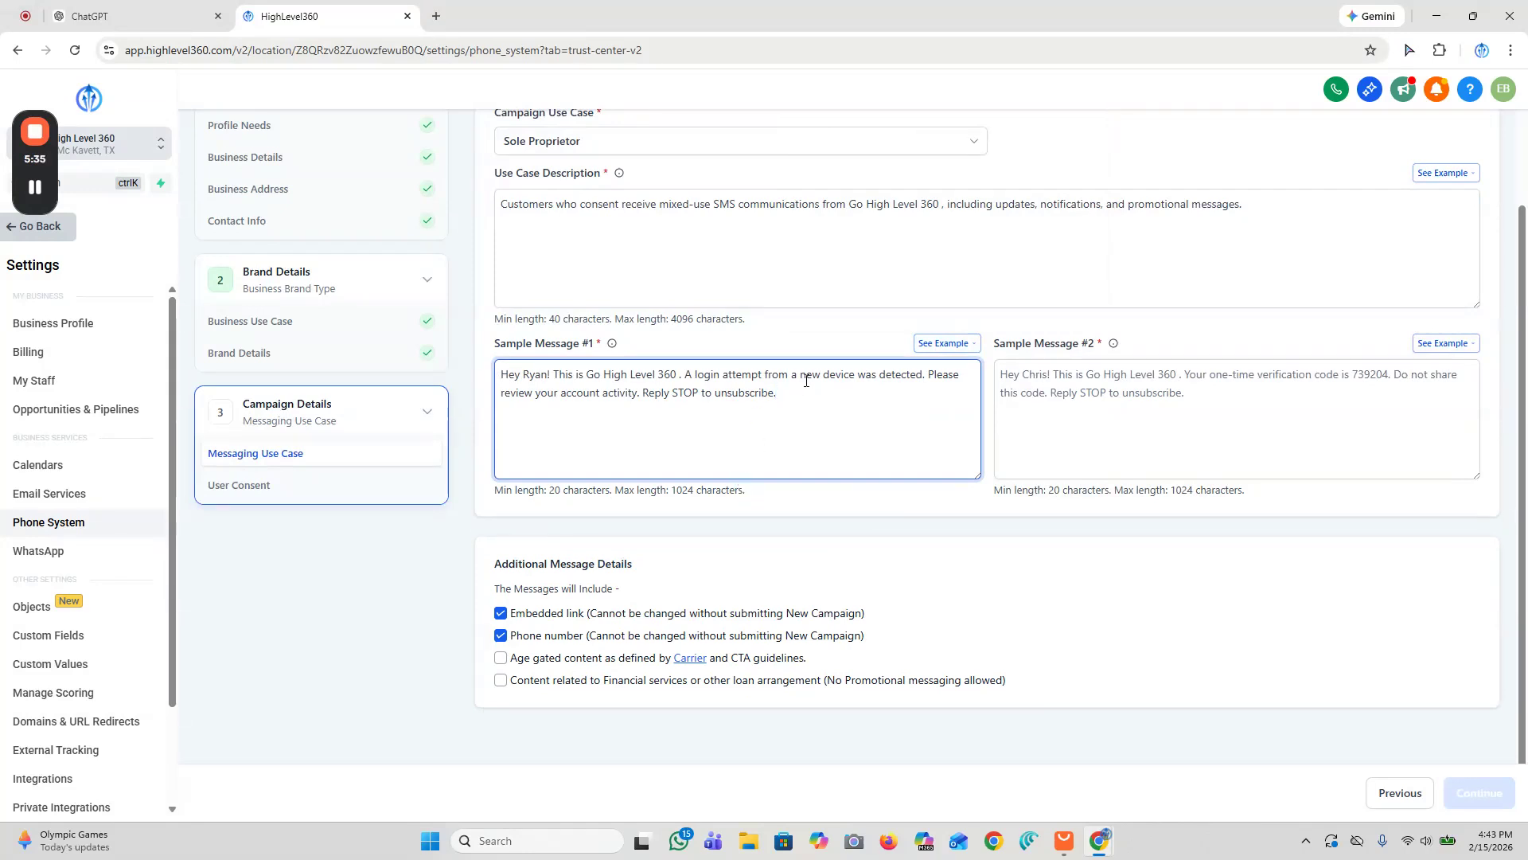
Step: Insert a greeting to Ryan introducing the sender by first name with Go High Level 360 at the start of sample message #1
scroll(816, 406, "up", 1)
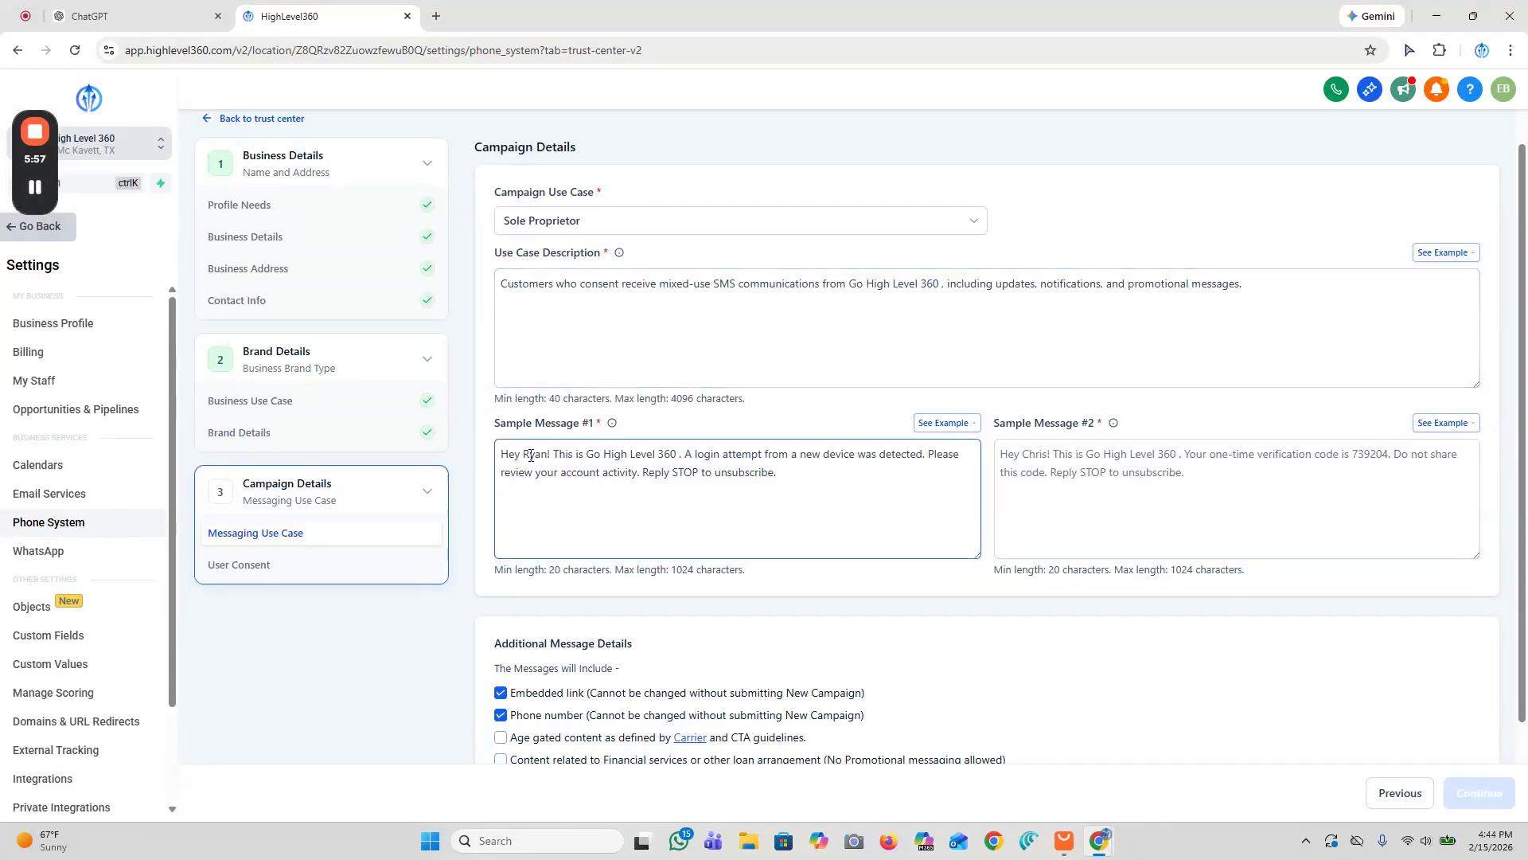
left_click(502, 452)
type("Hey Ryan, this is Emily")
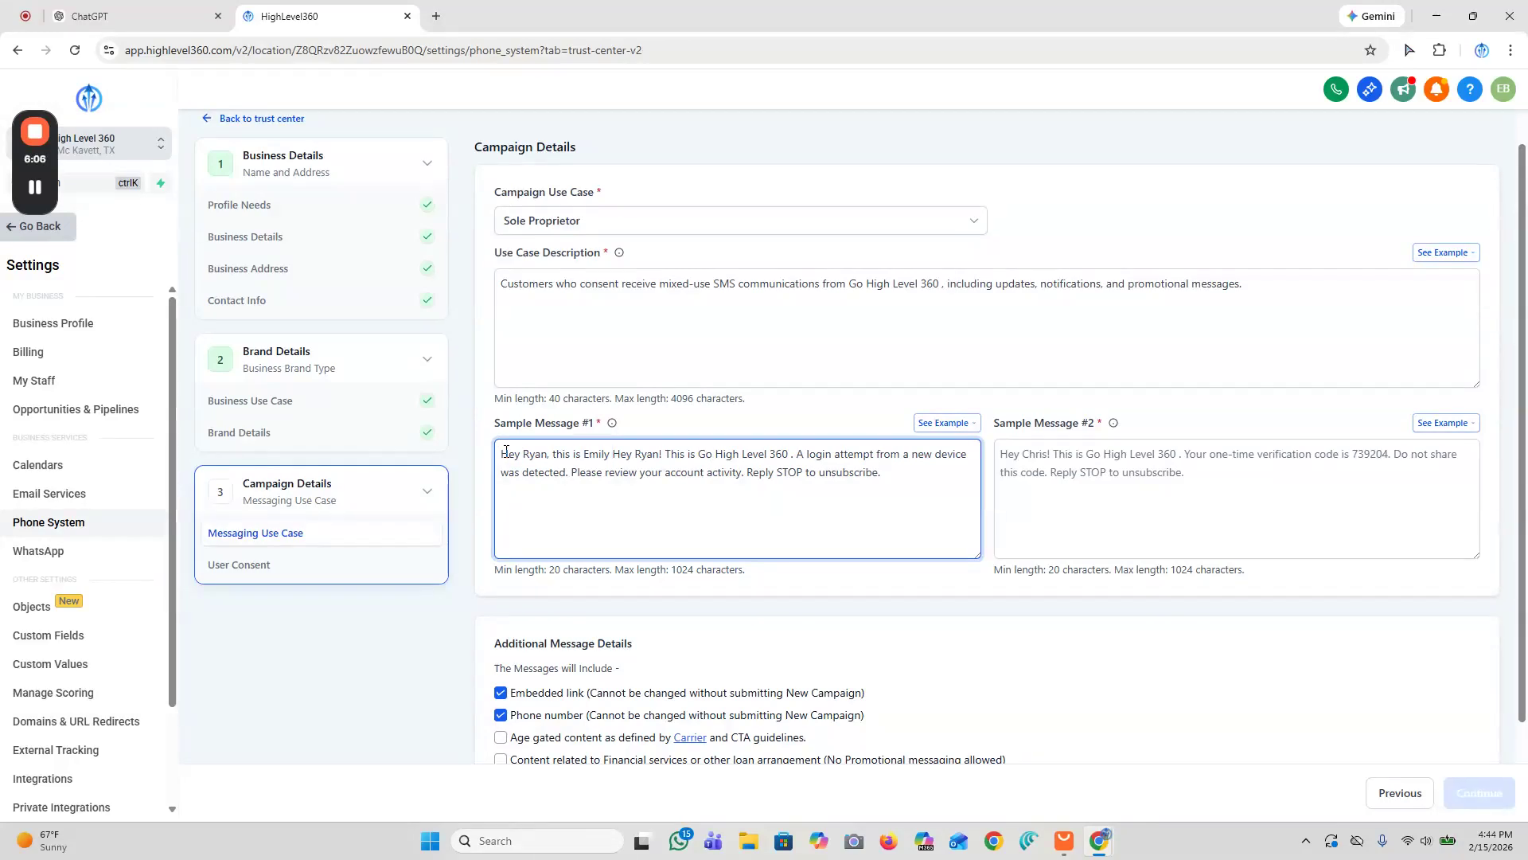
type(" with Go ")
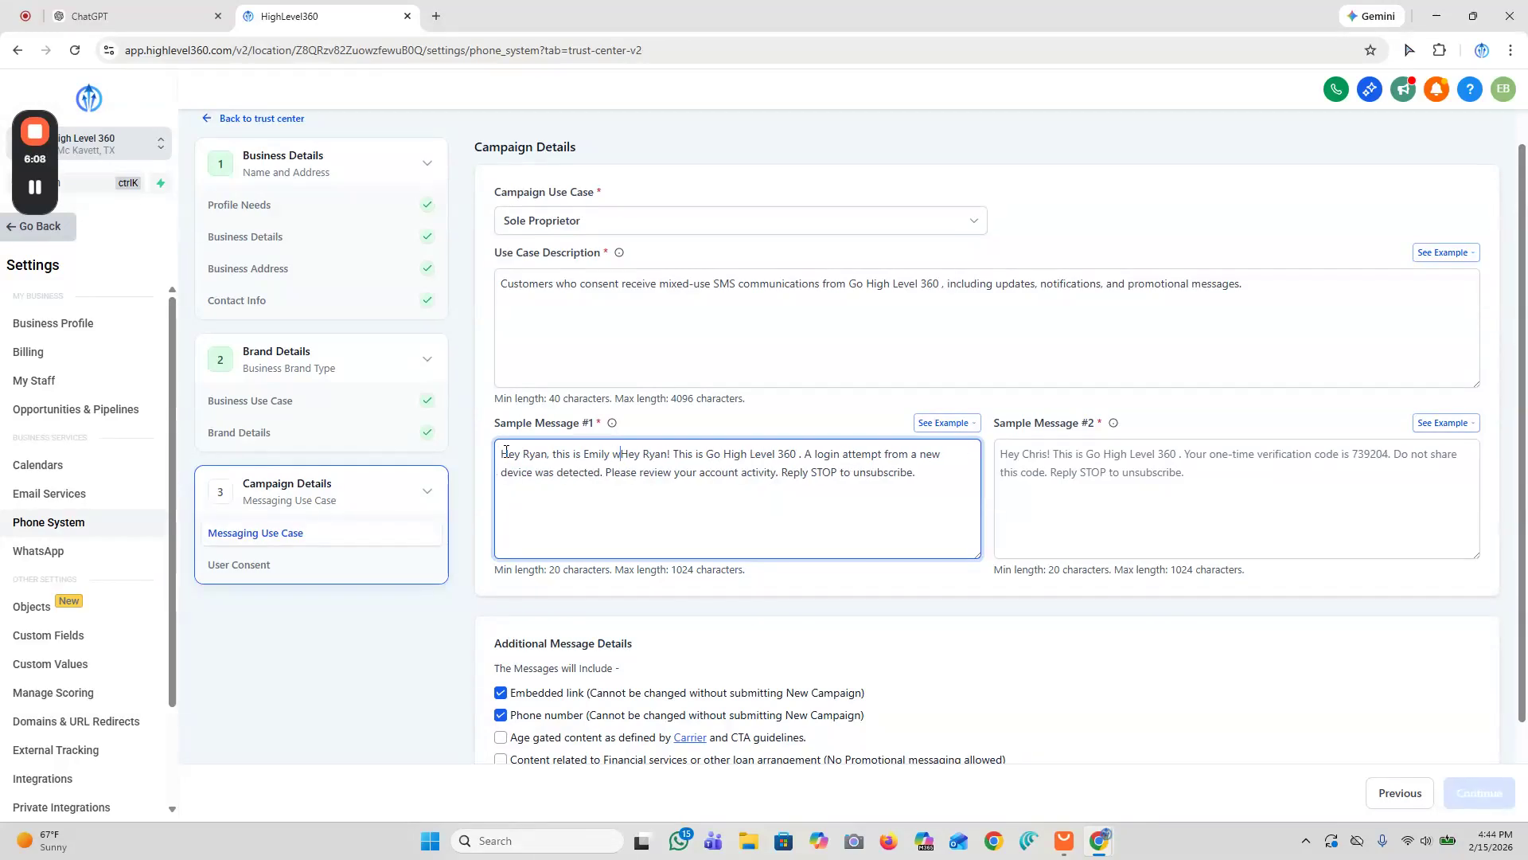
type("High Level")
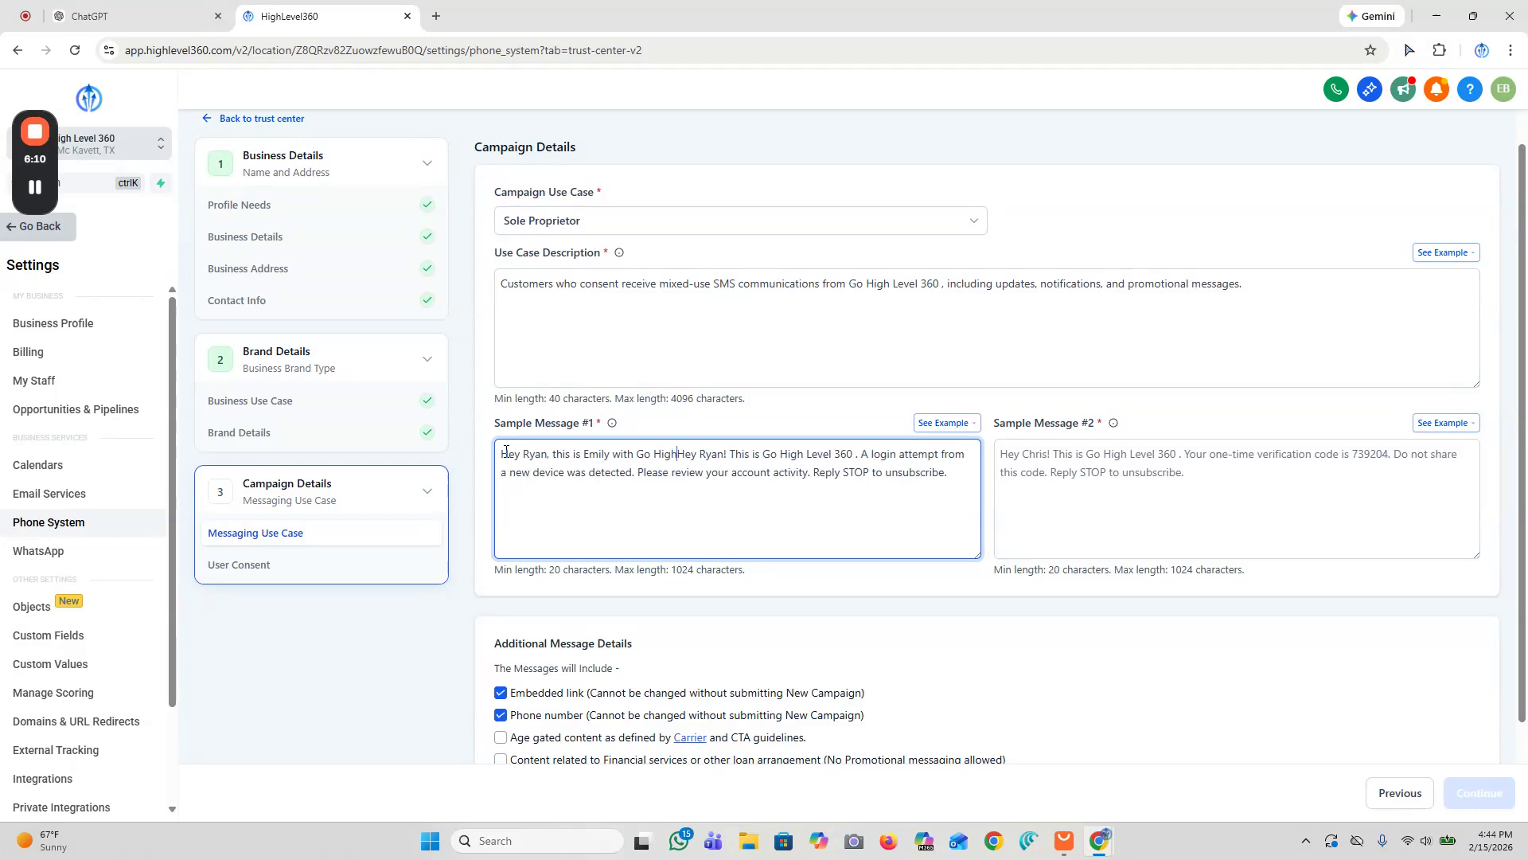
type(" 360.")
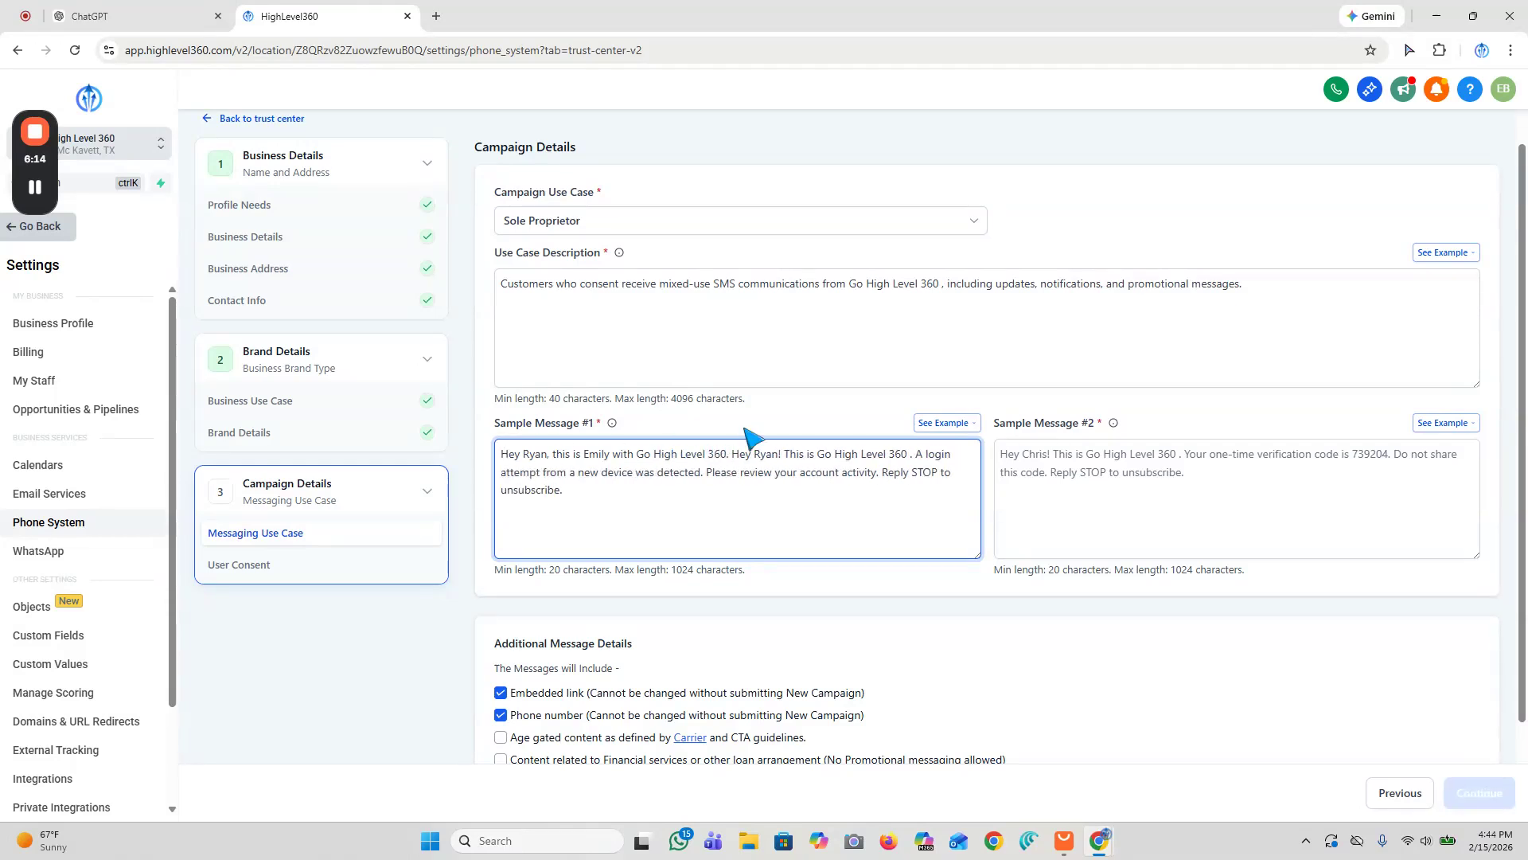
Step: Delete the copied example sentences from sample message #1, keeping the greeting and the Reply STOP line
left_click(973, 423)
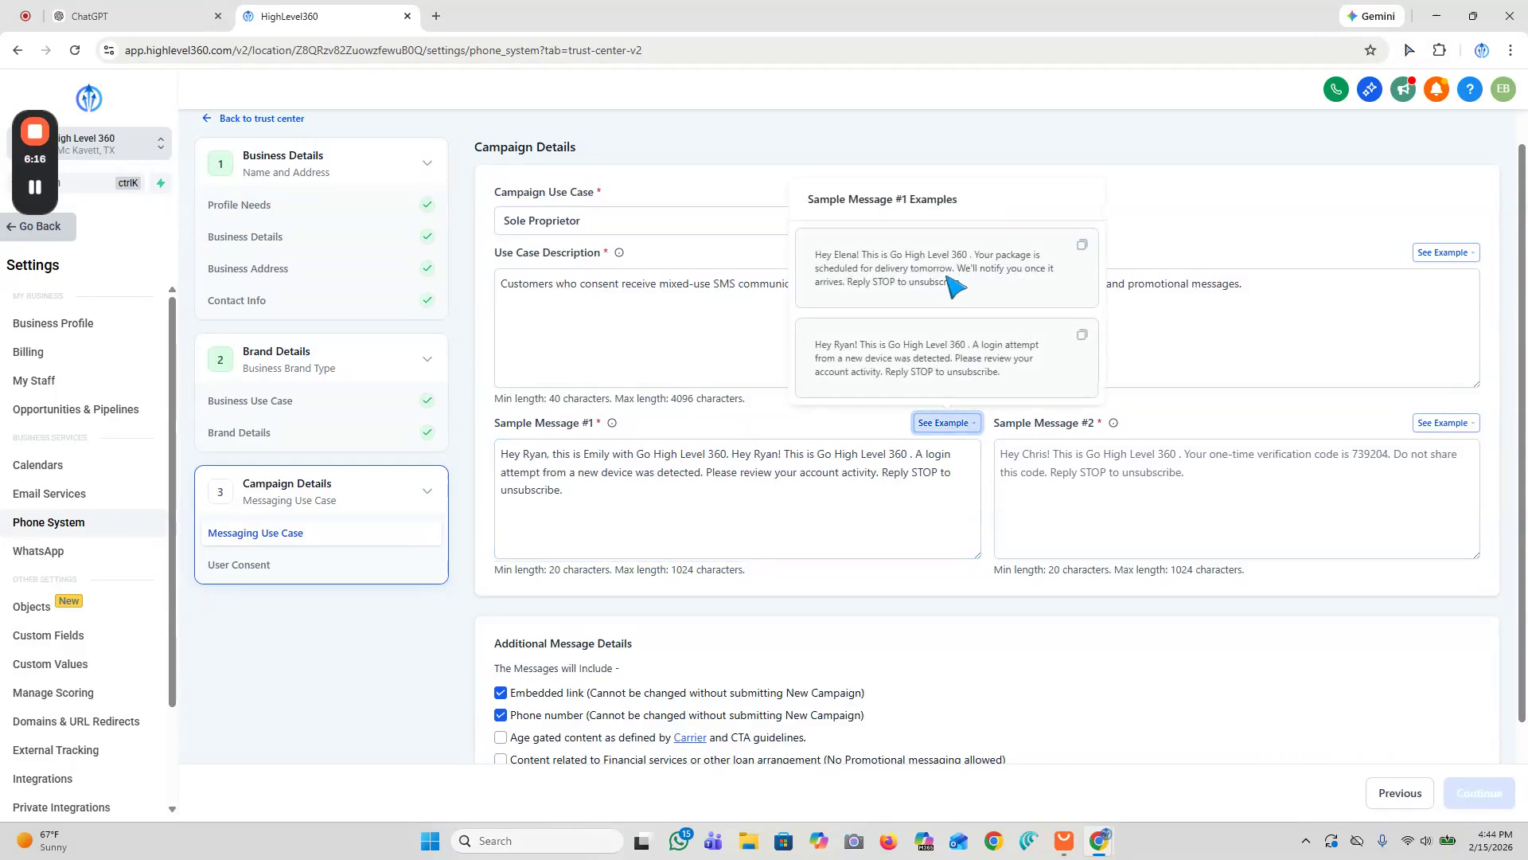
left_click(623, 481)
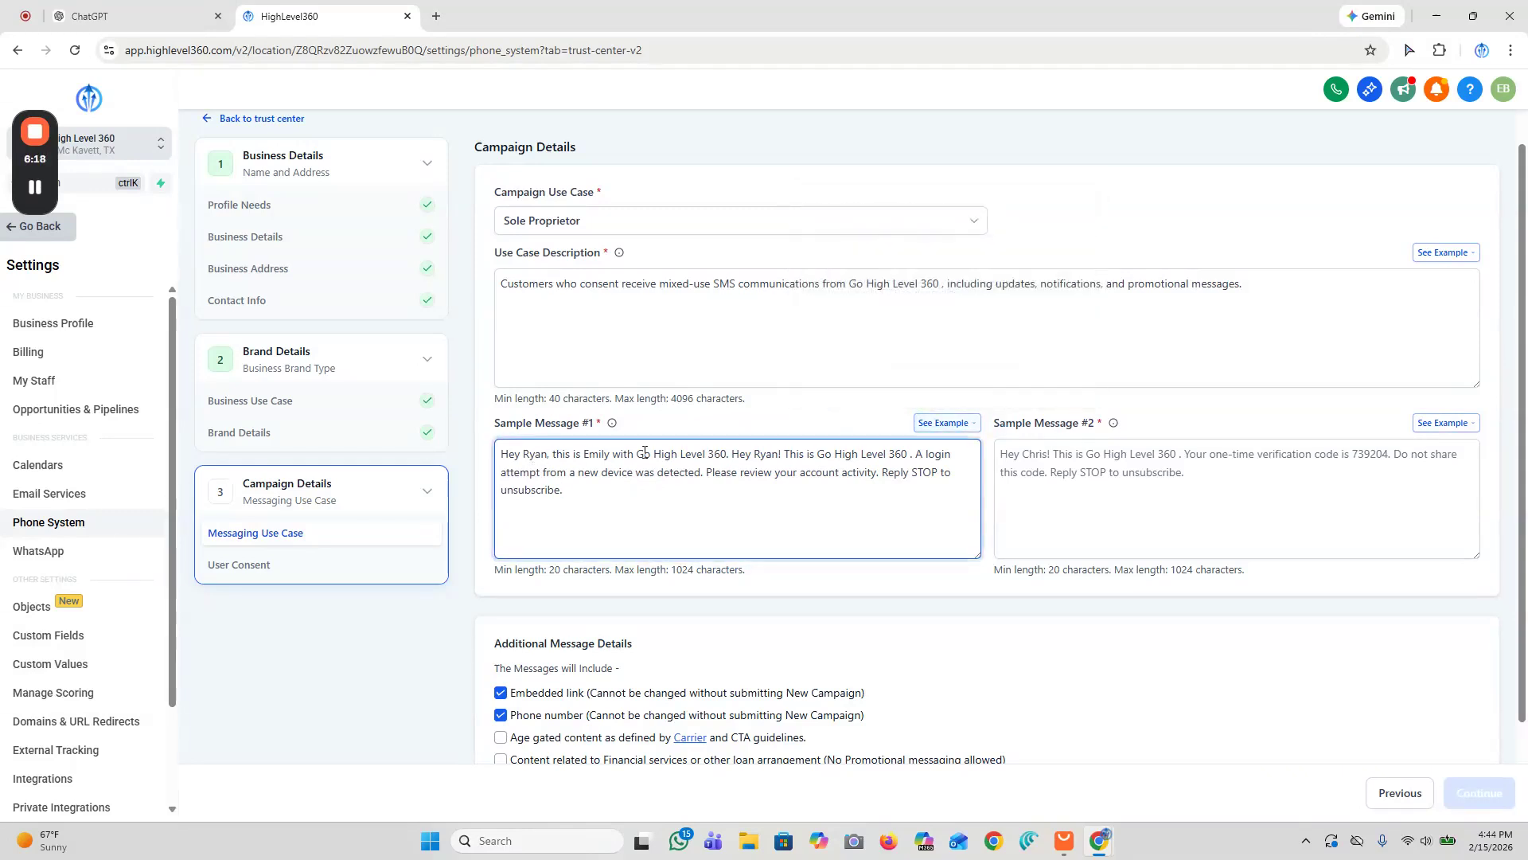
mouse_move(729, 450)
left_mouse_down()
mouse_move(921, 450)
mouse_move(915, 487)
mouse_move(731, 454)
left_mouse_up()
left_click(915, 488)
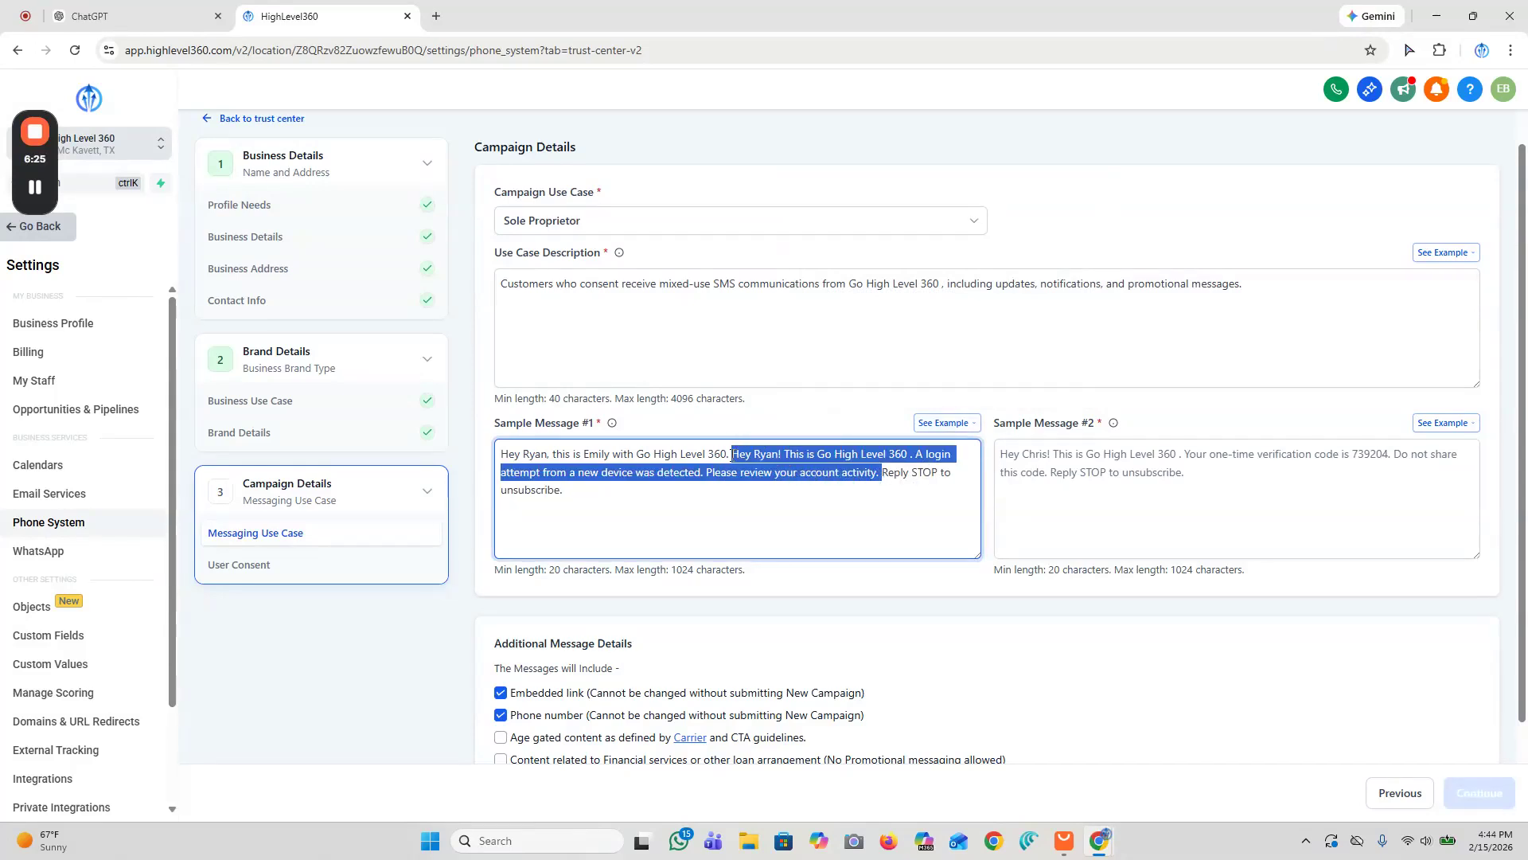
key("BackSpace")
key("Return")
key("Return")
Step: Add an appointment confirmation for Febuary 26th at 10:00am CST and a Thank you. Go High Level 360 sign-off to sample message #1
left_click(792, 452)
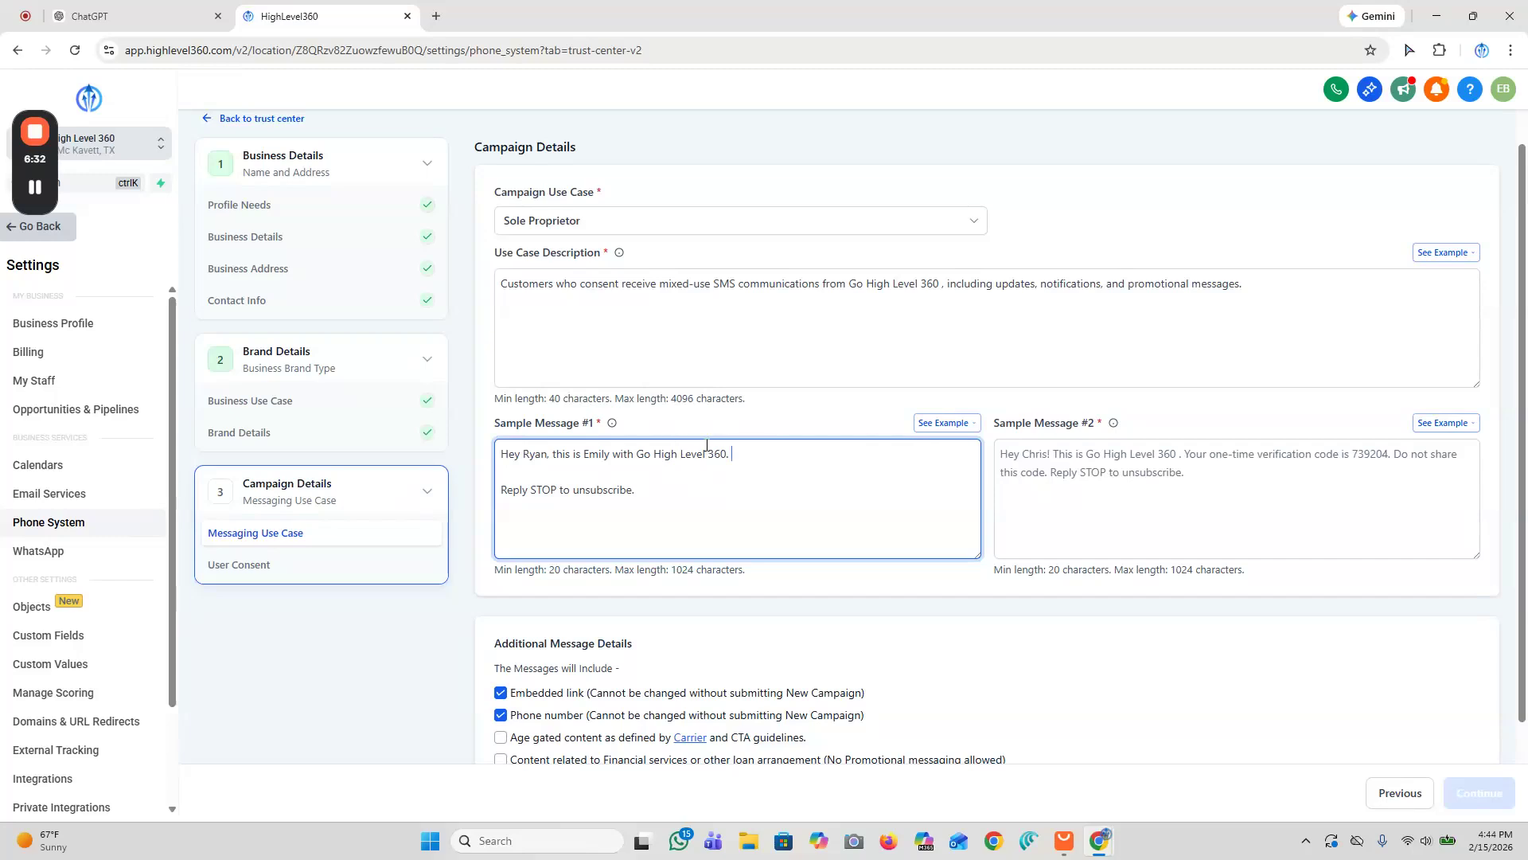
left_click(35, 187)
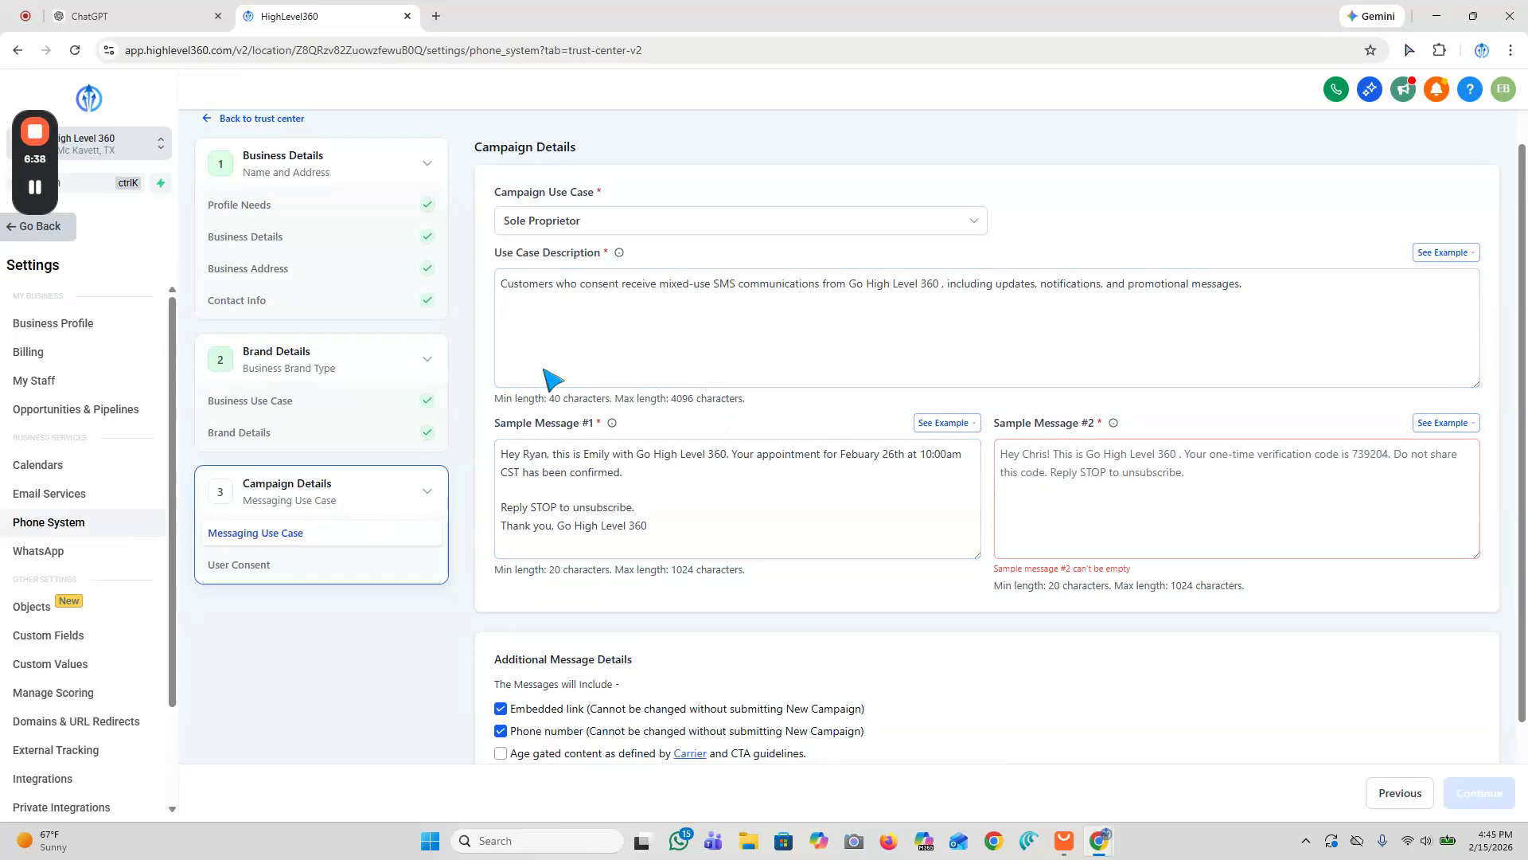
Step: Review the wording of sample message #1 against the provided examples
left_click_drag(501, 453, 548, 453)
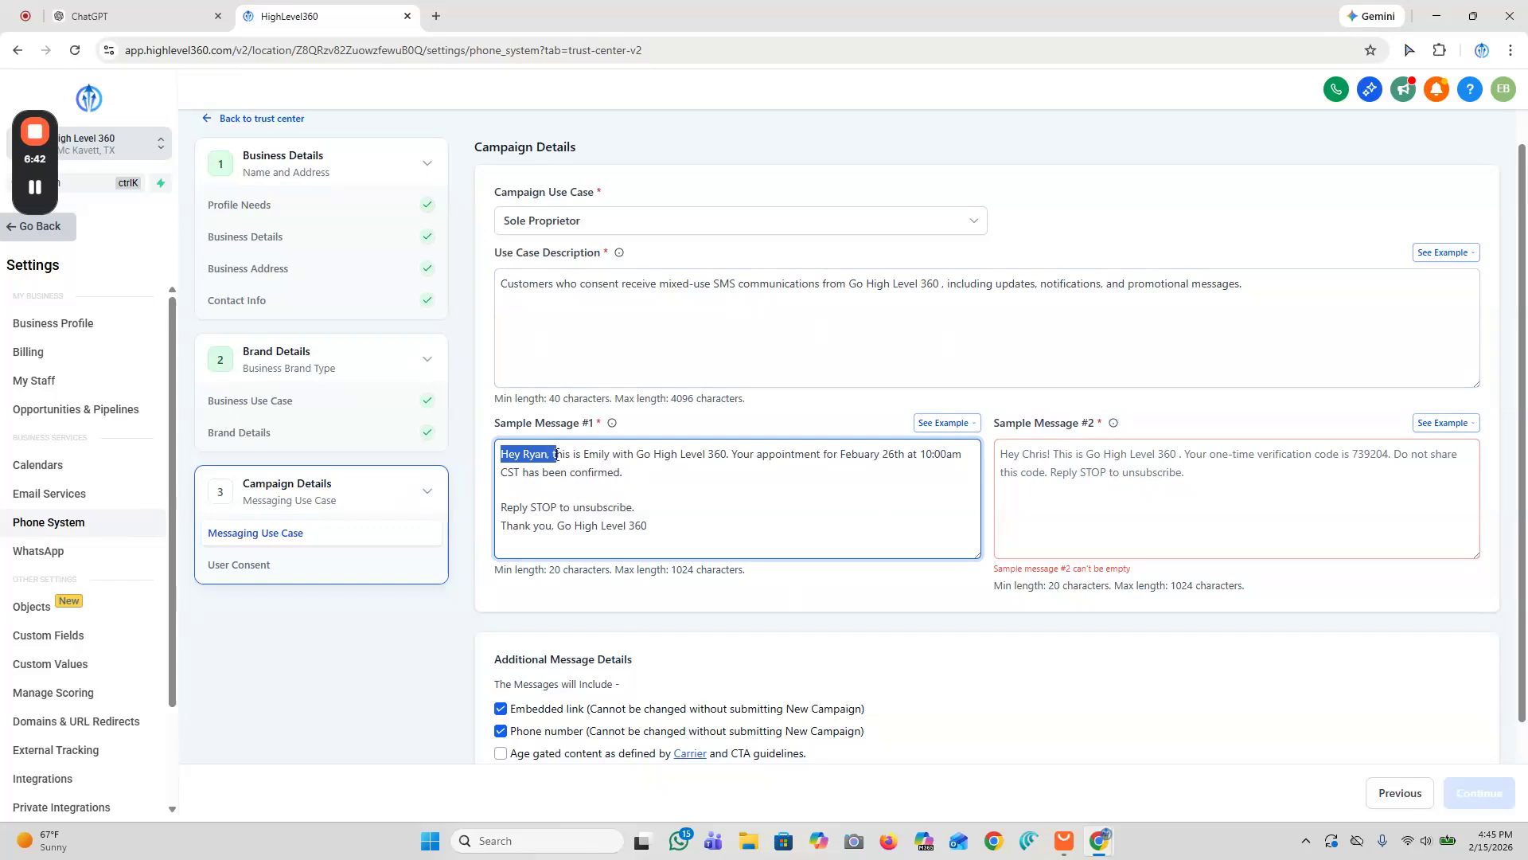
left_click(549, 453)
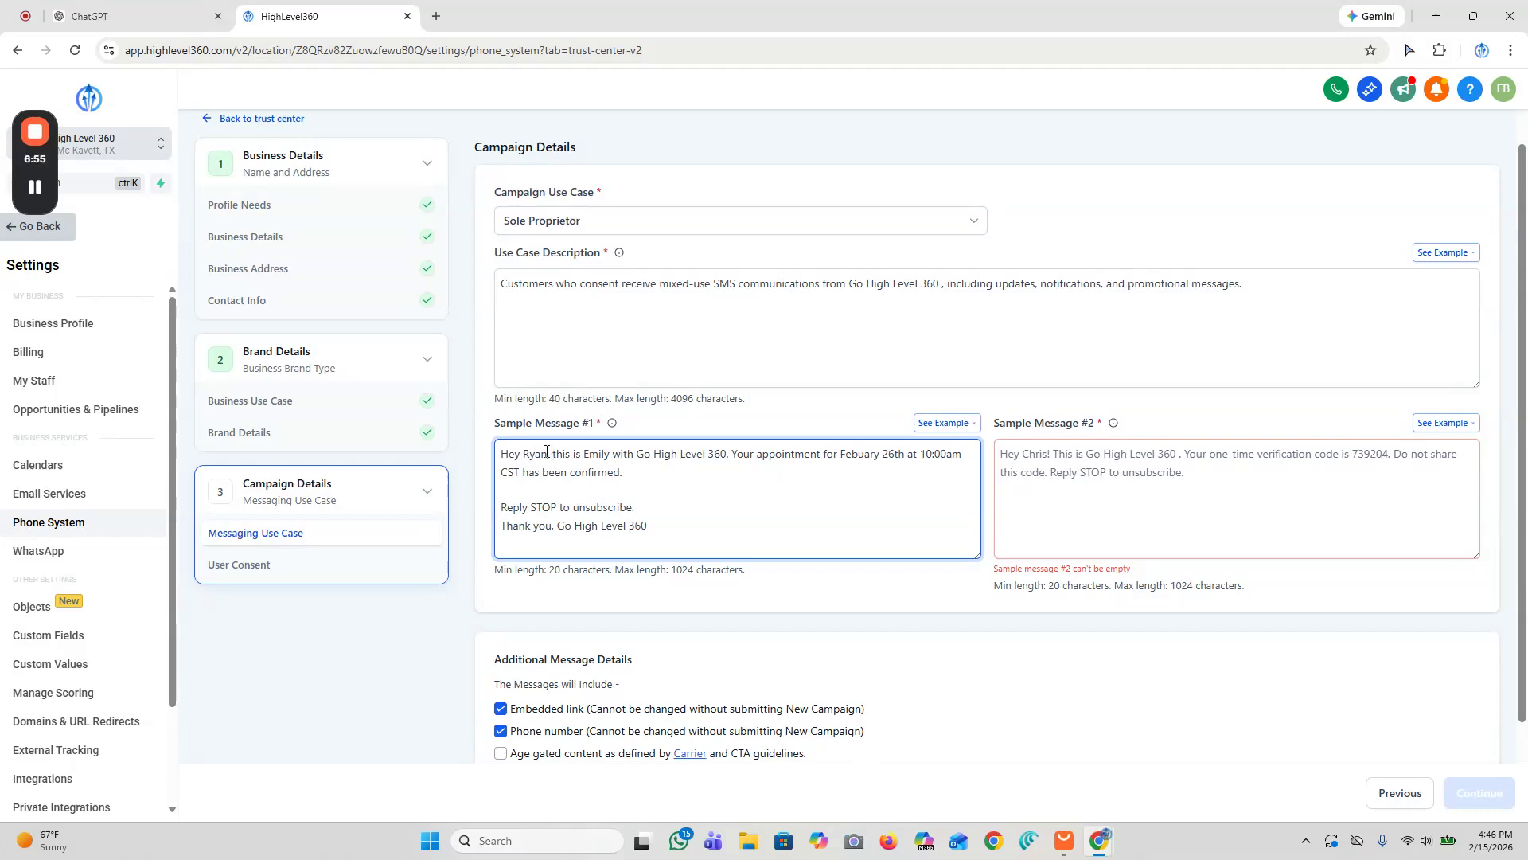
left_click_drag(552, 454, 614, 456)
left_click(589, 454)
left_click(626, 457)
left_click(965, 424)
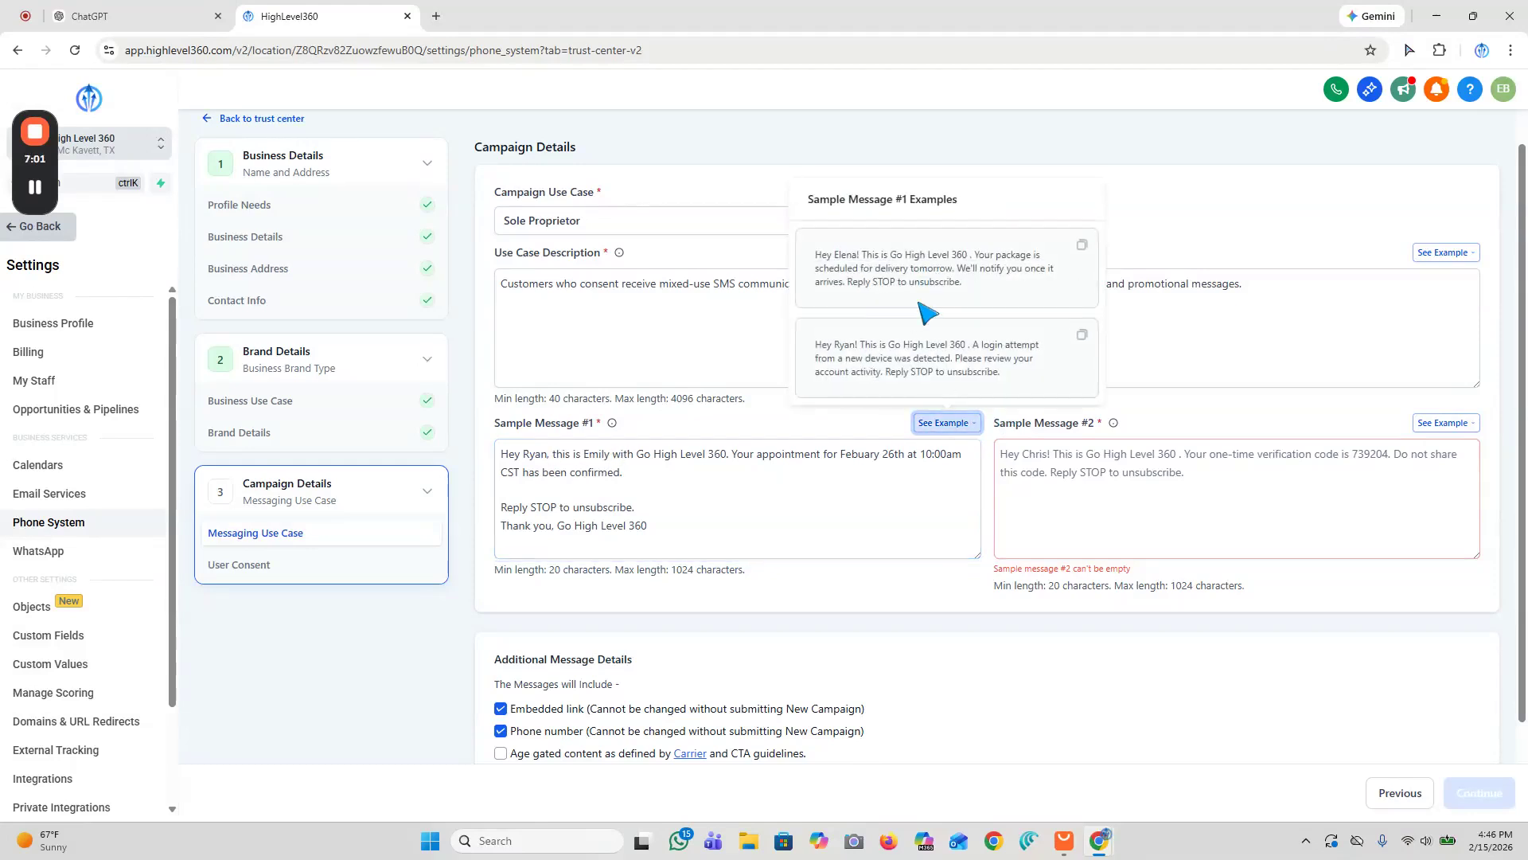
left_click(712, 447)
left_click_drag(550, 453, 688, 466)
left_click(650, 452)
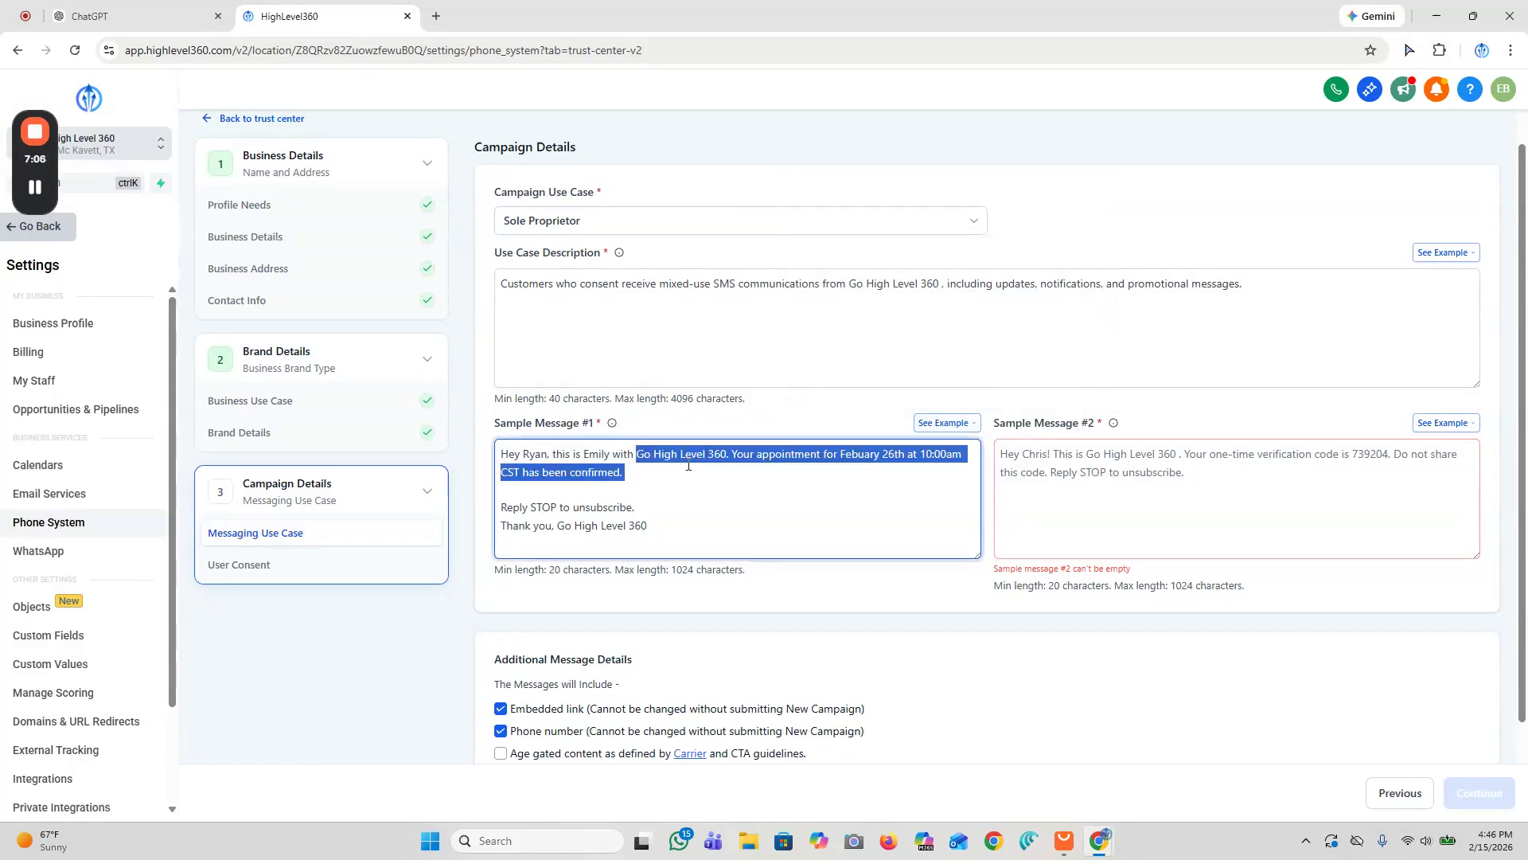
left_click(752, 455)
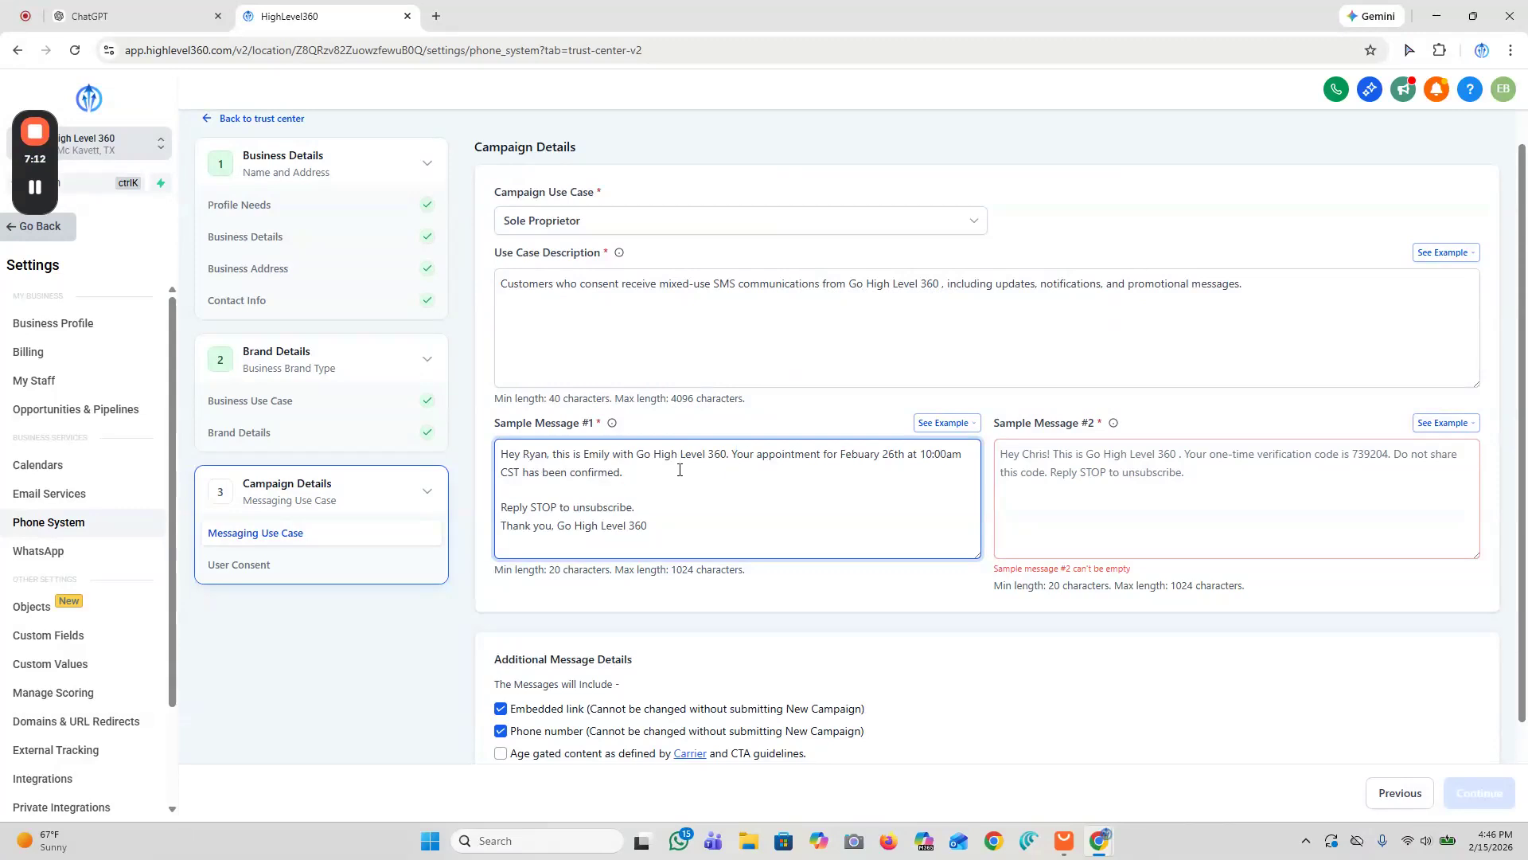
left_click_drag(522, 455, 708, 479)
left_click(708, 479)
mouse_move(656, 524)
left_mouse_down()
mouse_move(502, 528)
mouse_move(684, 528)
left_mouse_up()
left_click(503, 526)
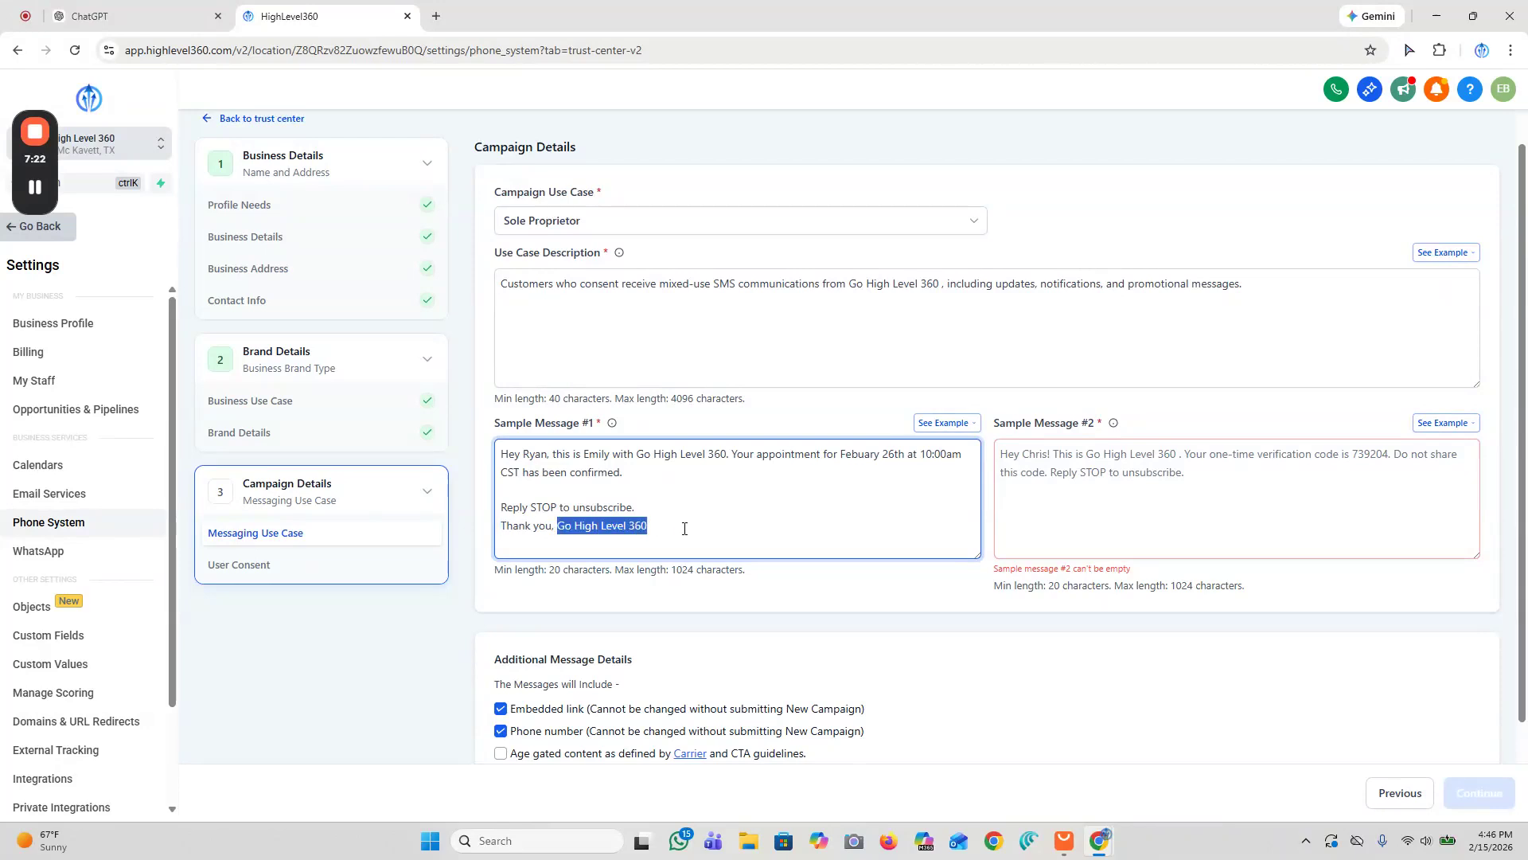
left_click(684, 528)
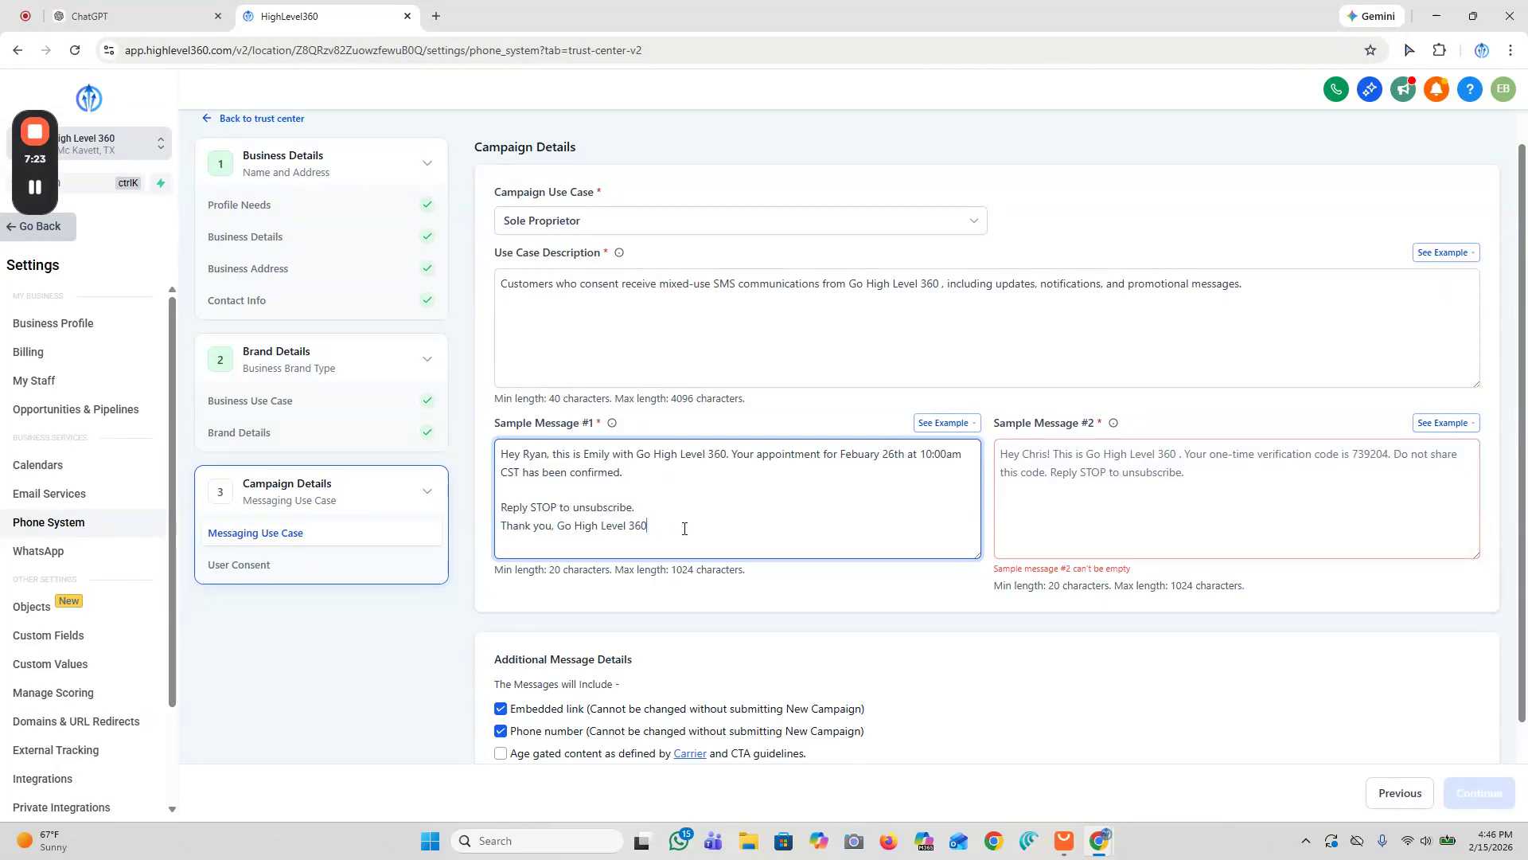
left_click(945, 423)
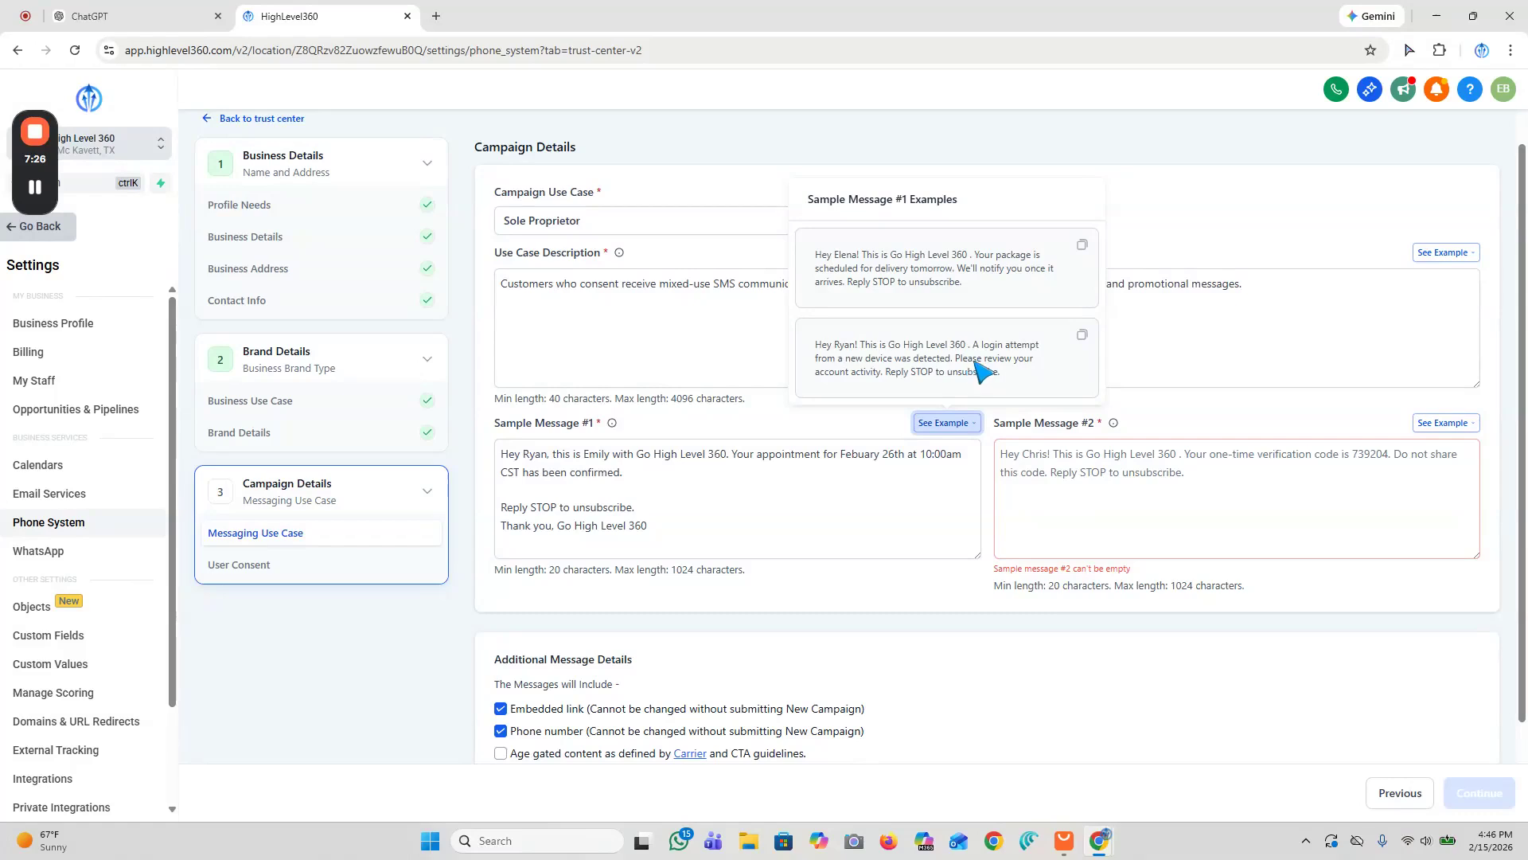
left_click(649, 527)
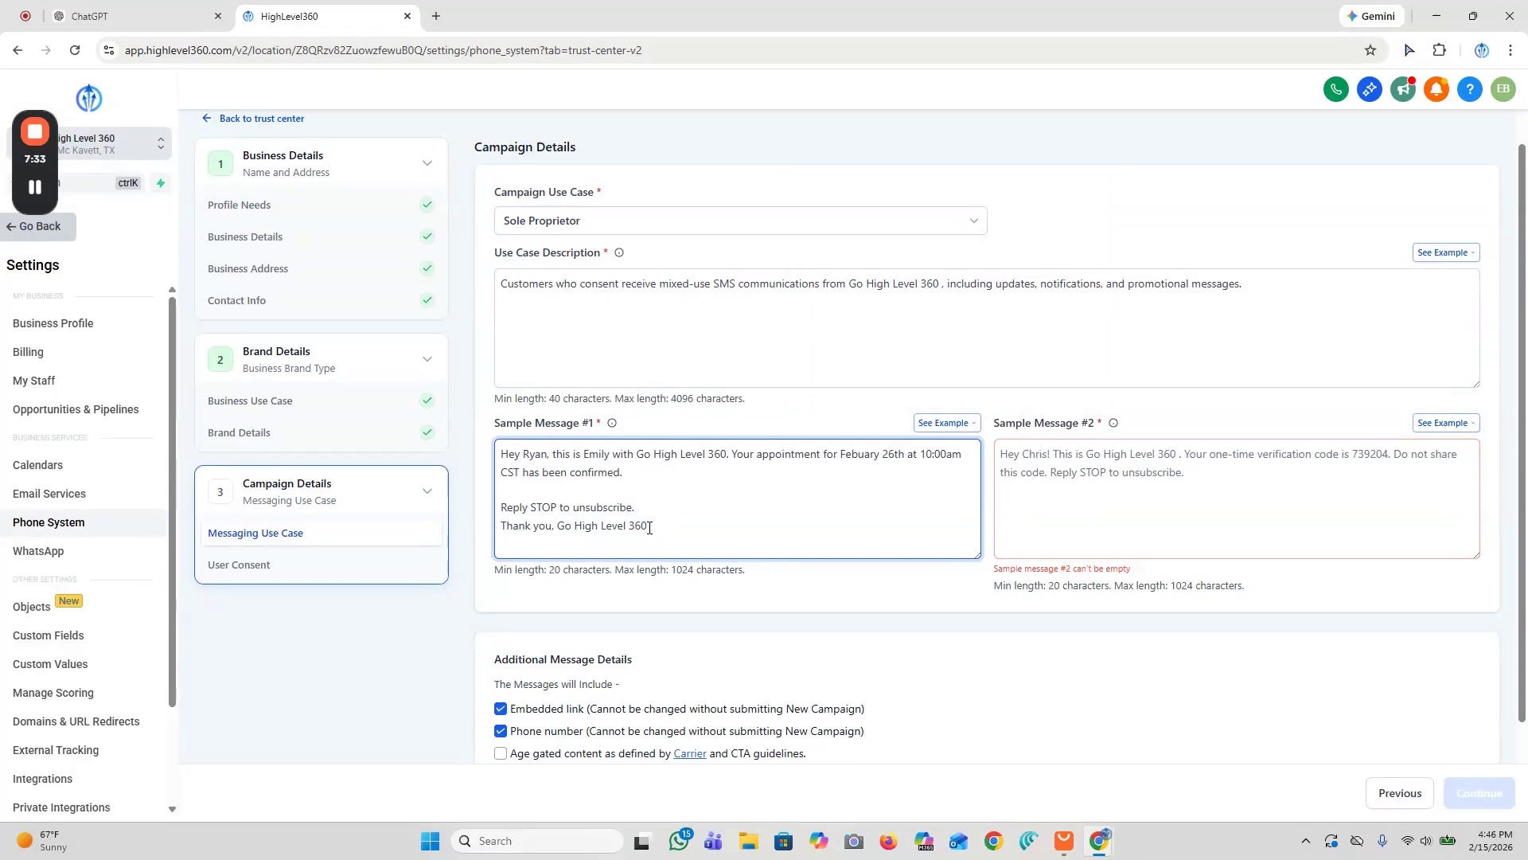
Step: Paste a missed-appointment reschedule message to Chris from Emily with Go High Level 360 into sample message #2
left_click(1034, 460)
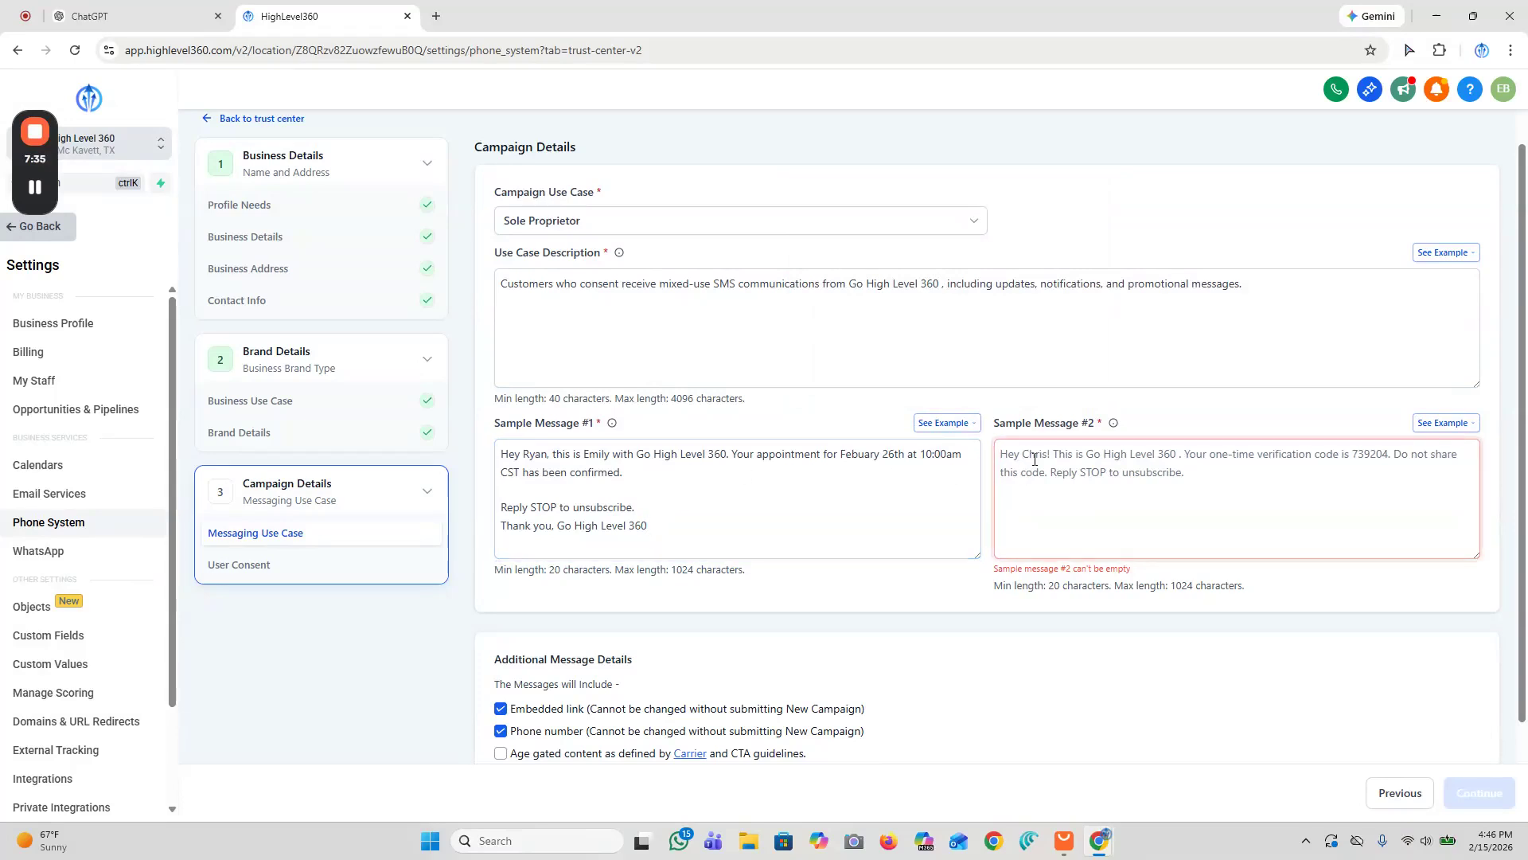
left_click(1444, 423)
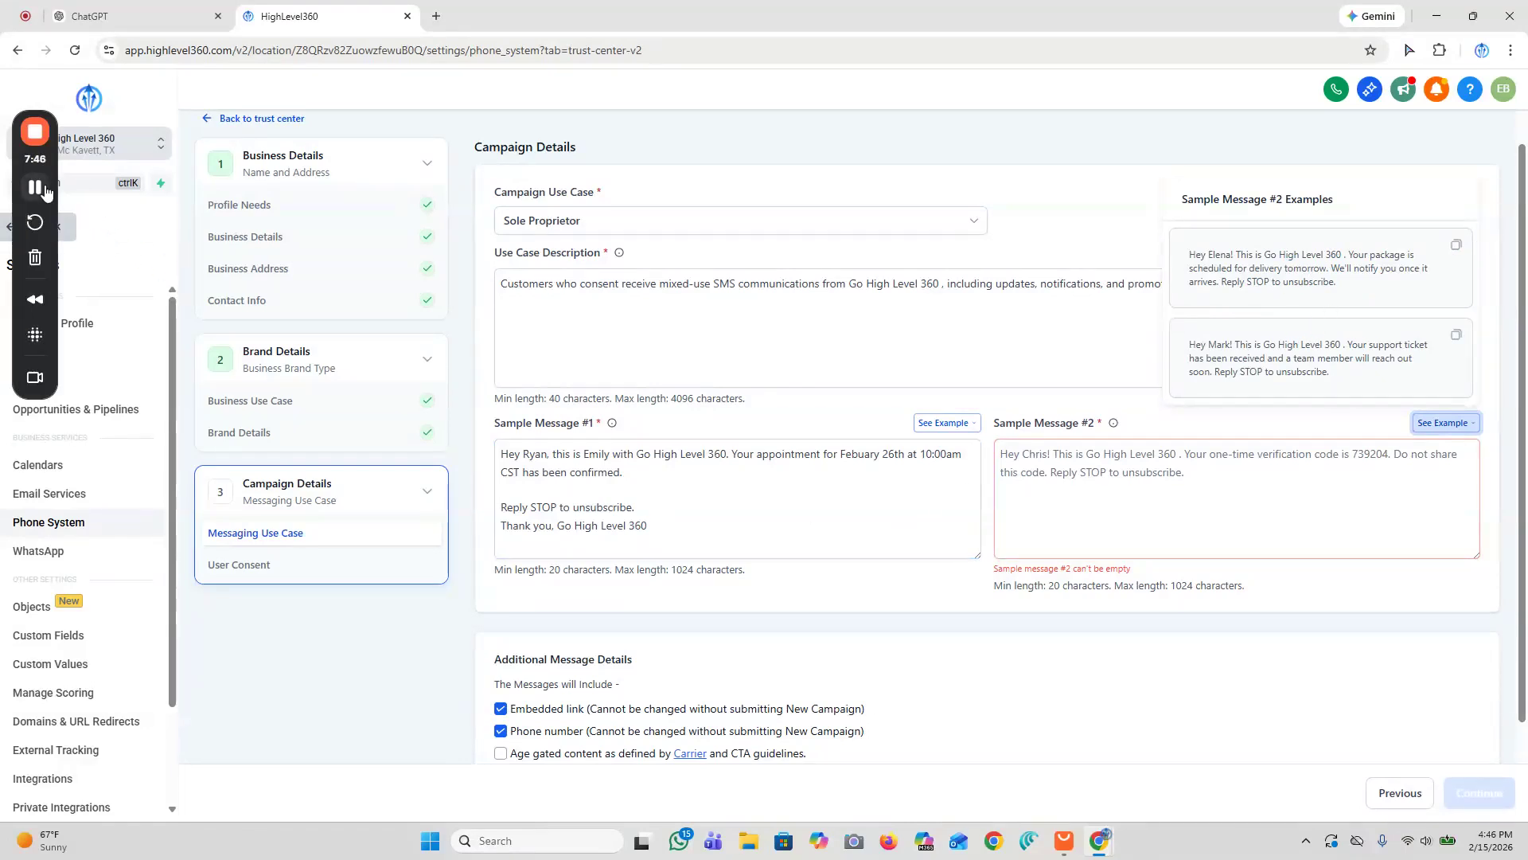
left_click(1033, 528)
key("ctrl+v")
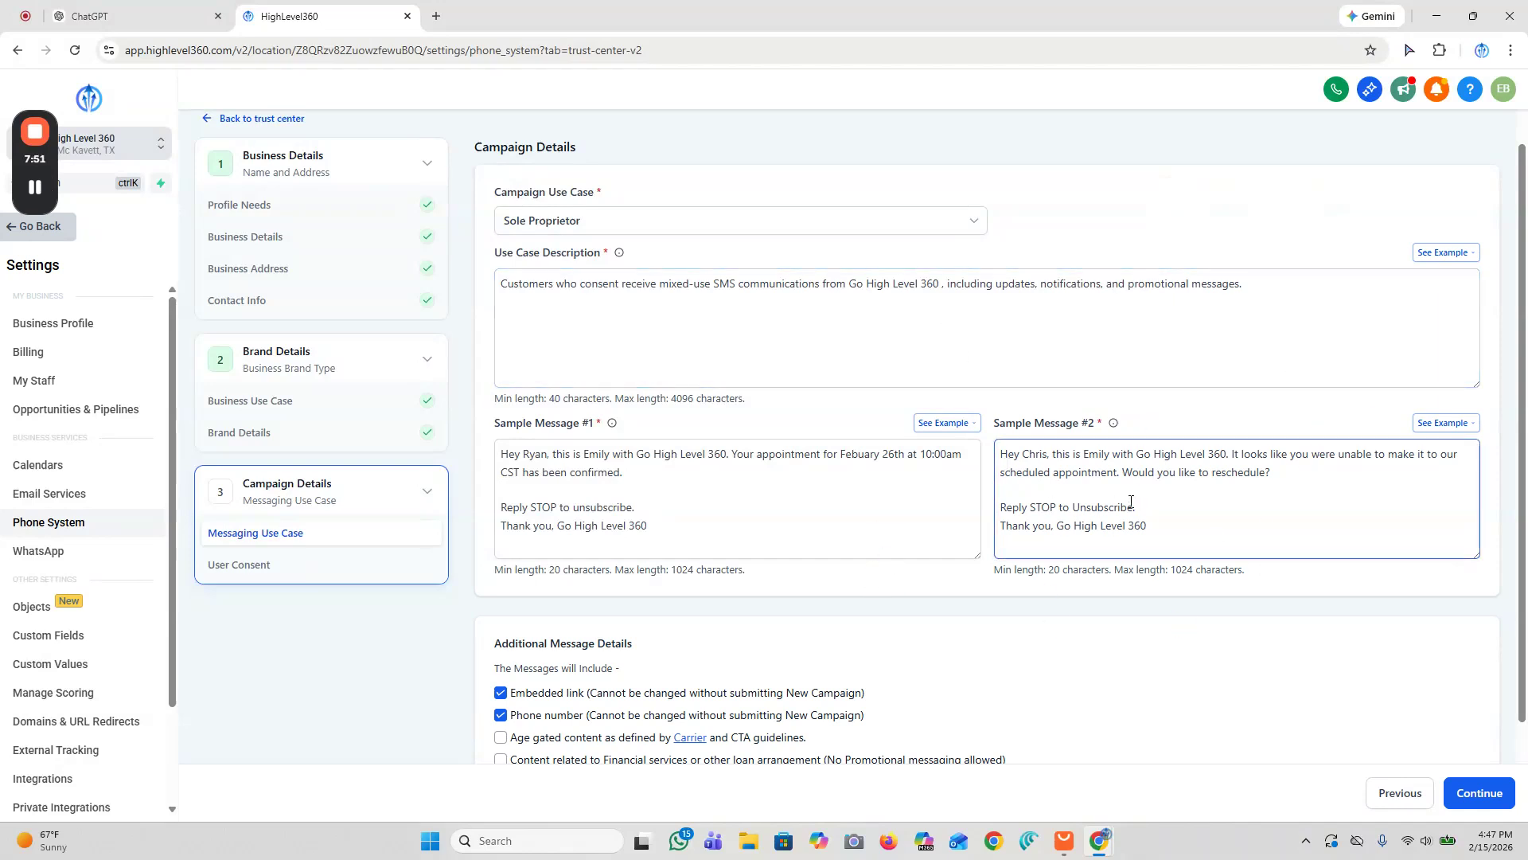
left_click_drag(1272, 470, 1001, 454)
left_click(1257, 472)
scroll(1125, 337, "down", 2)
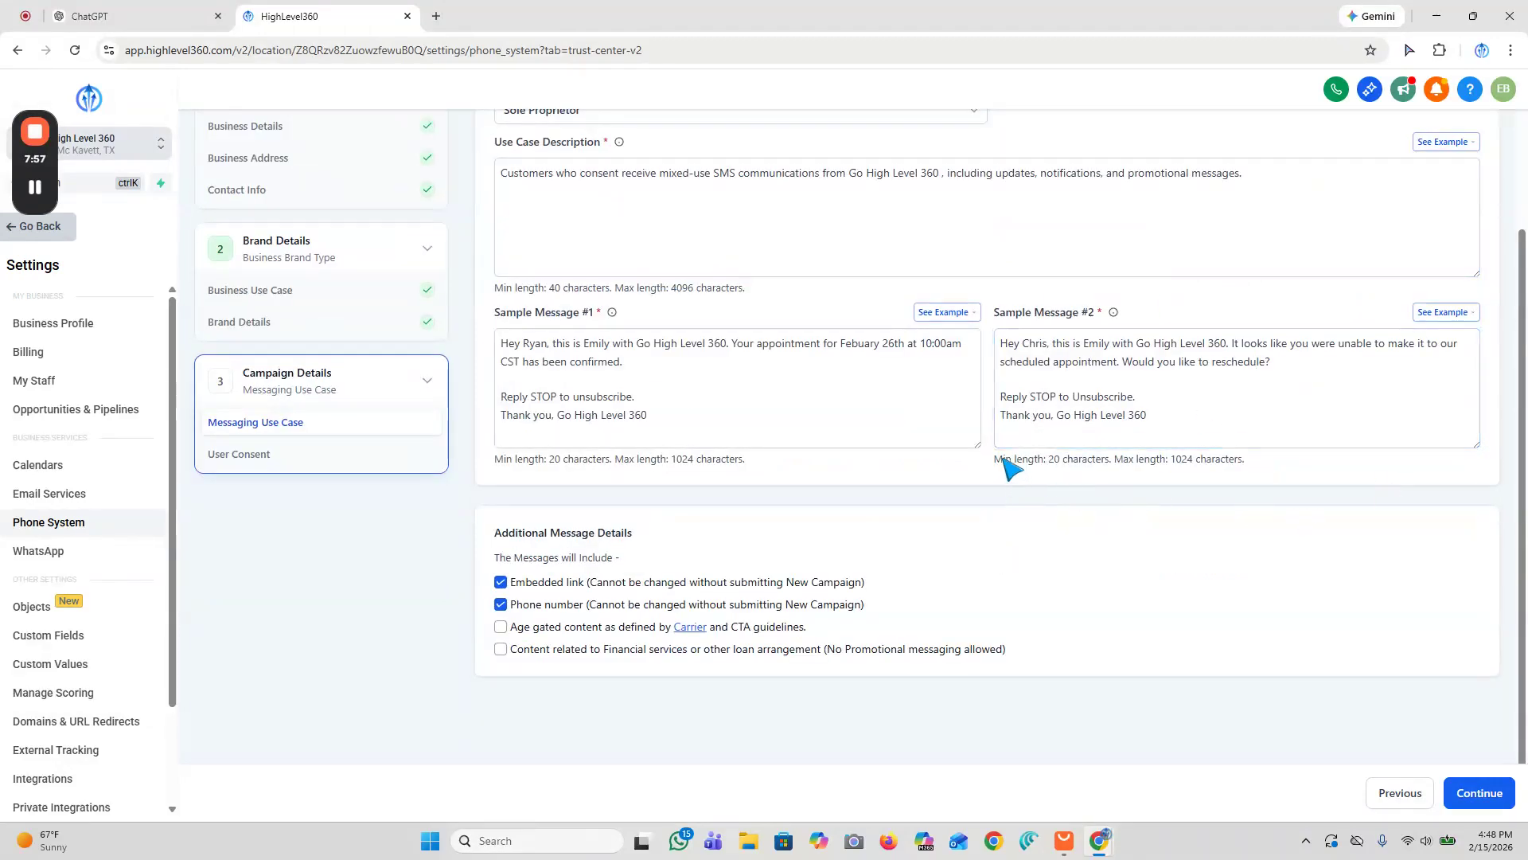
left_click_drag(1052, 347, 1111, 343)
left_click_drag(1000, 414, 1162, 413)
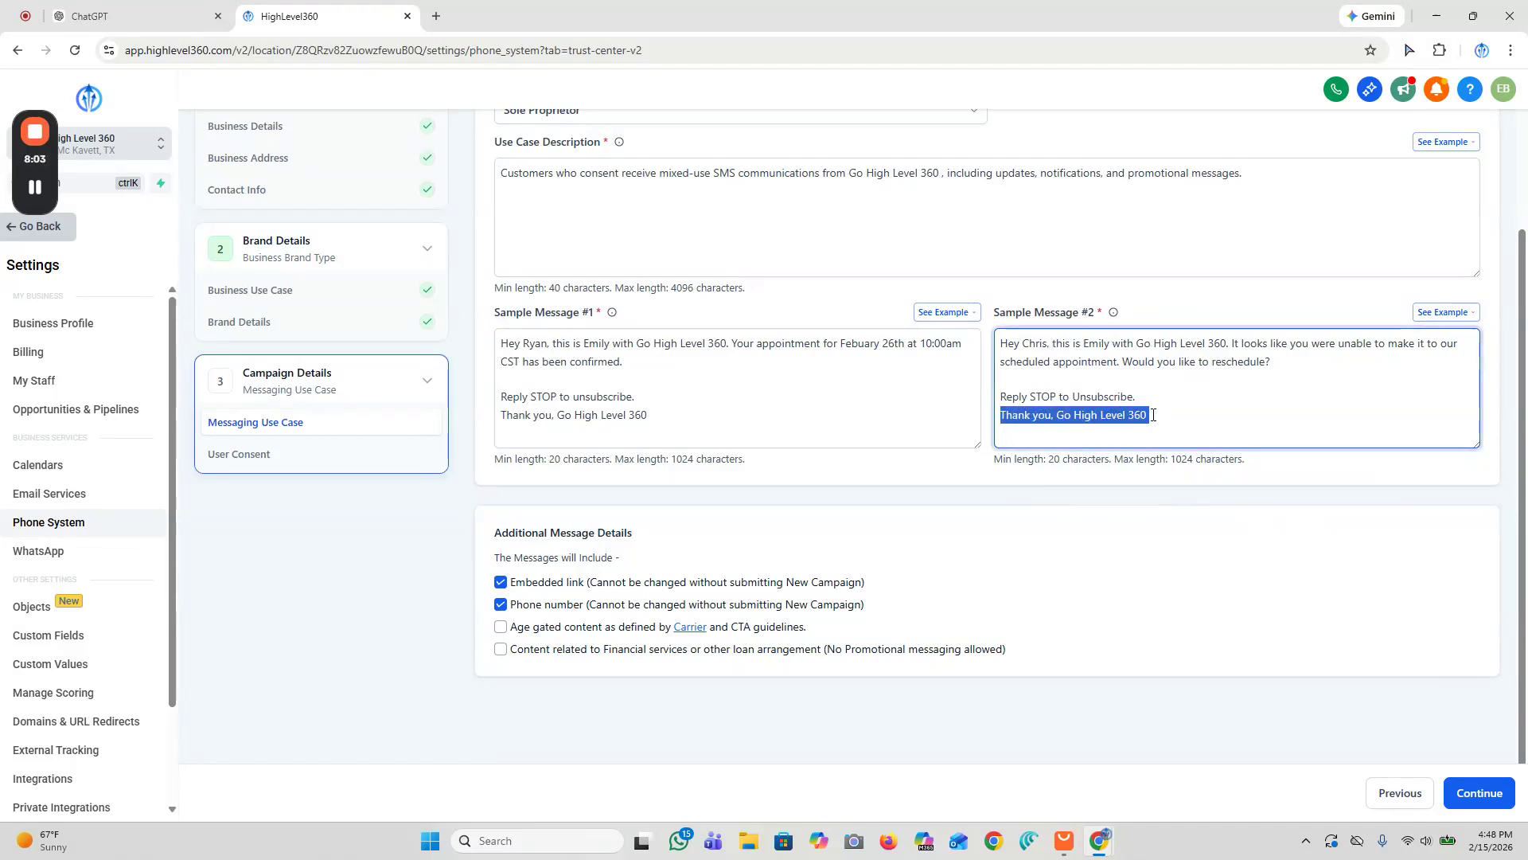
left_click(1146, 418)
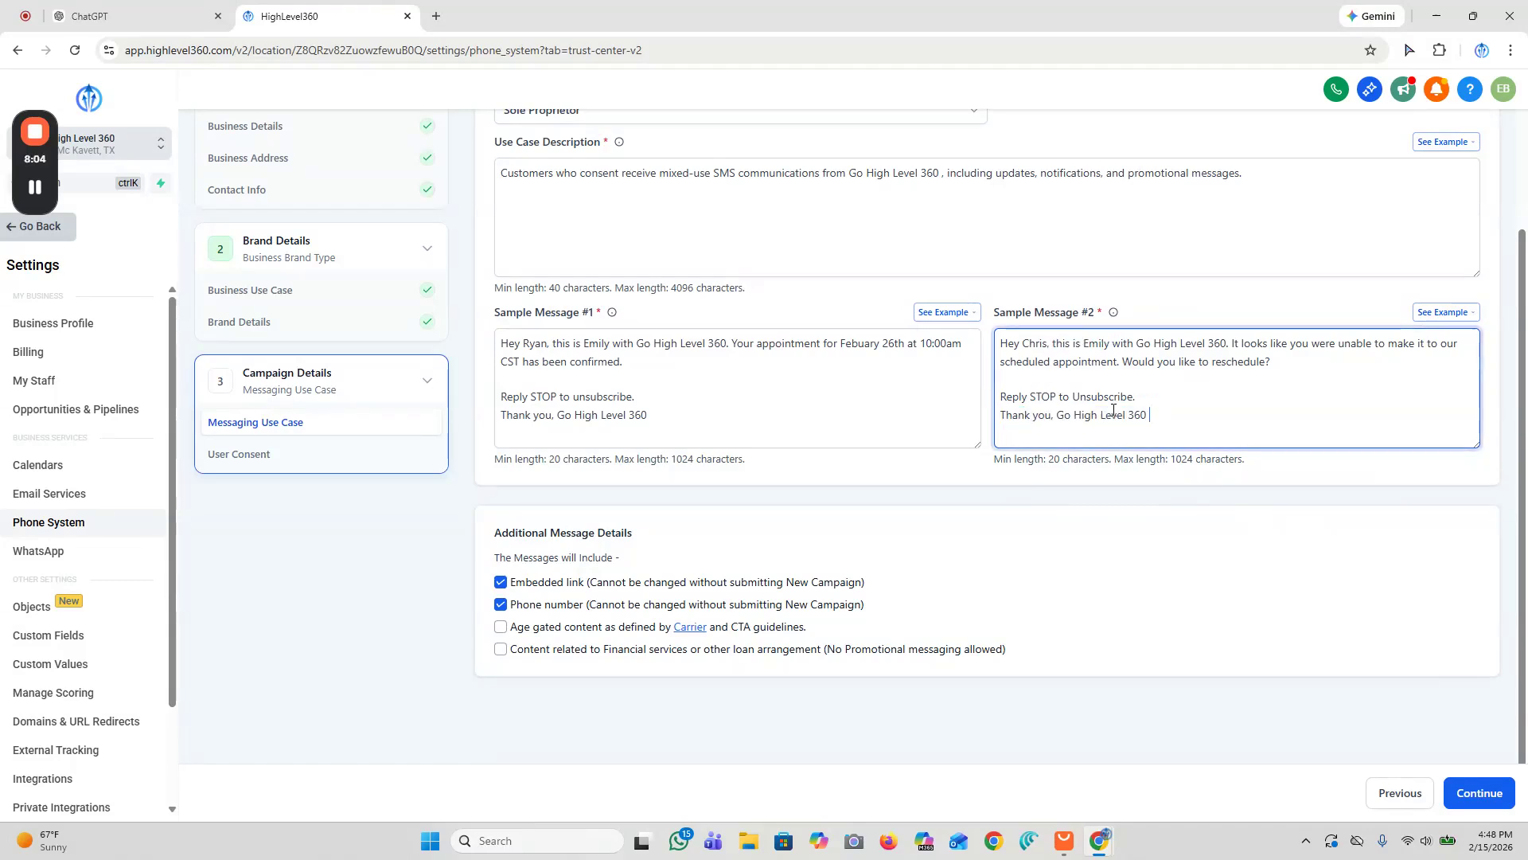
Step: Uncheck the embedded link and phone number message details and continue to the user consent section
left_click(499, 585)
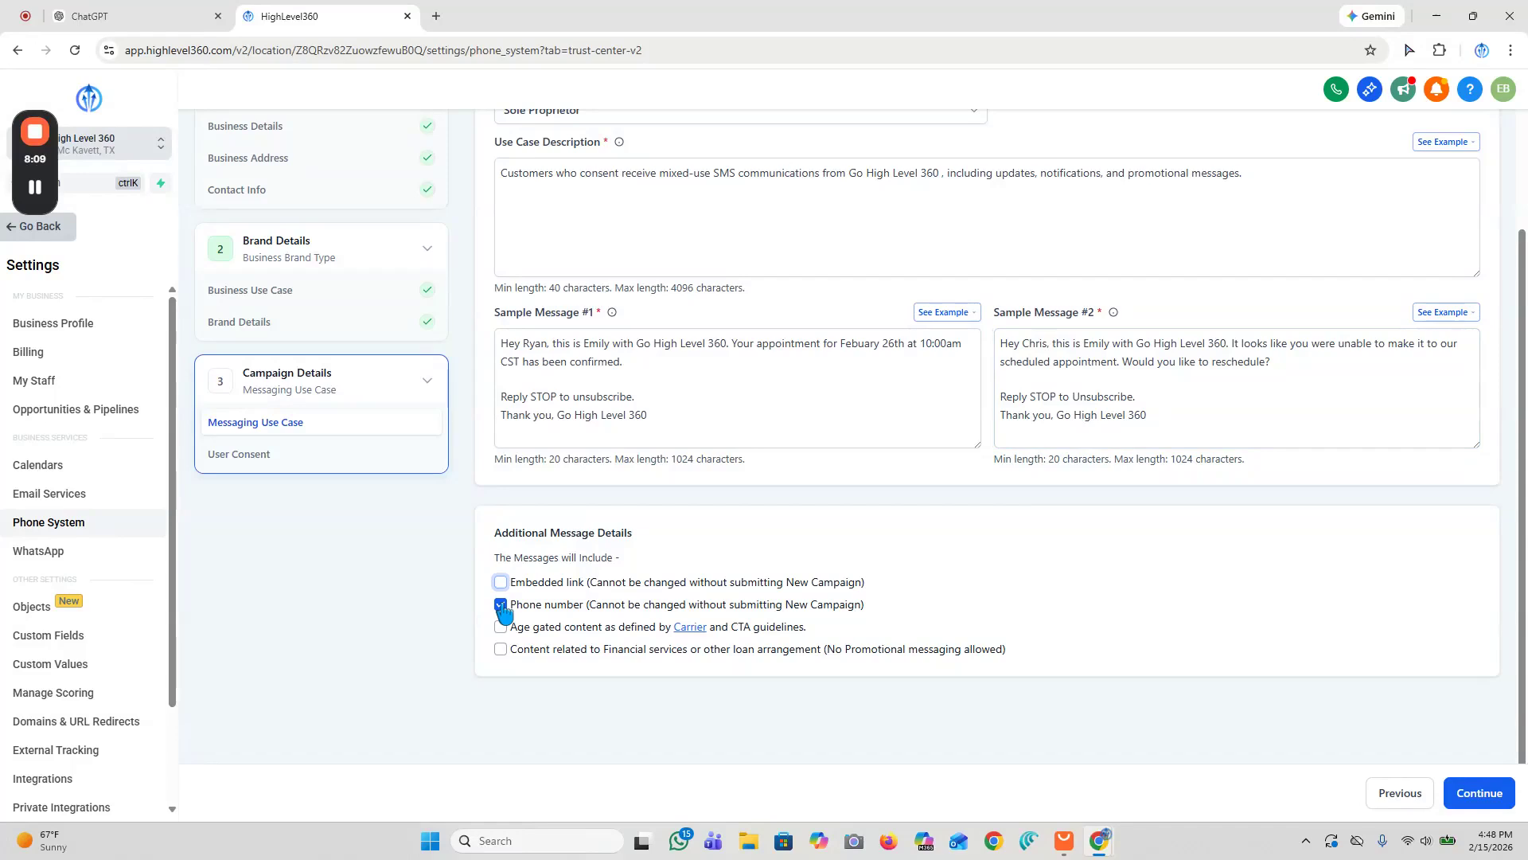
left_click(500, 605)
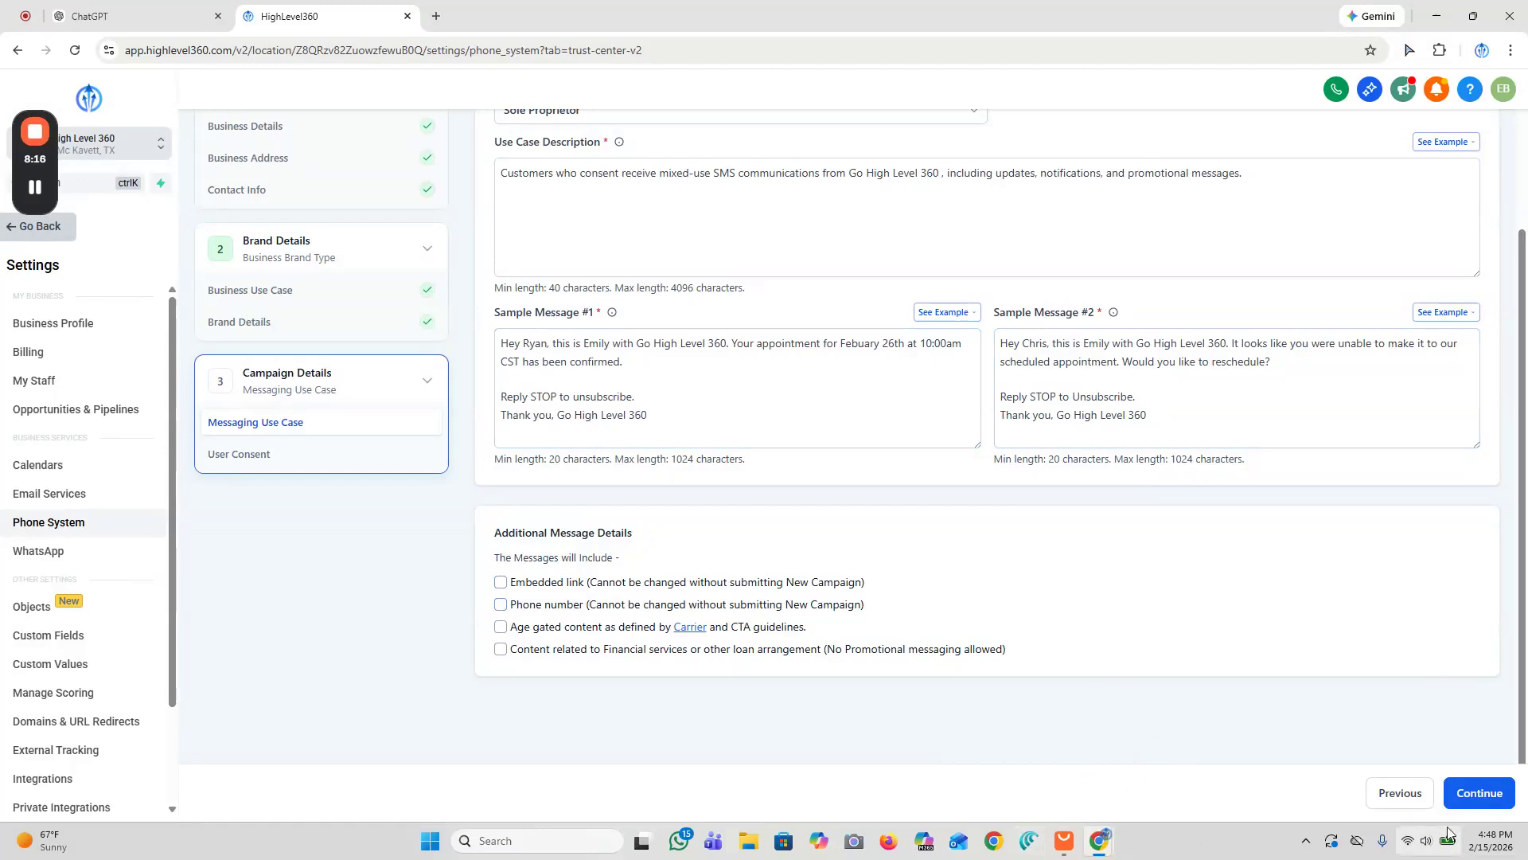
left_click(1469, 796)
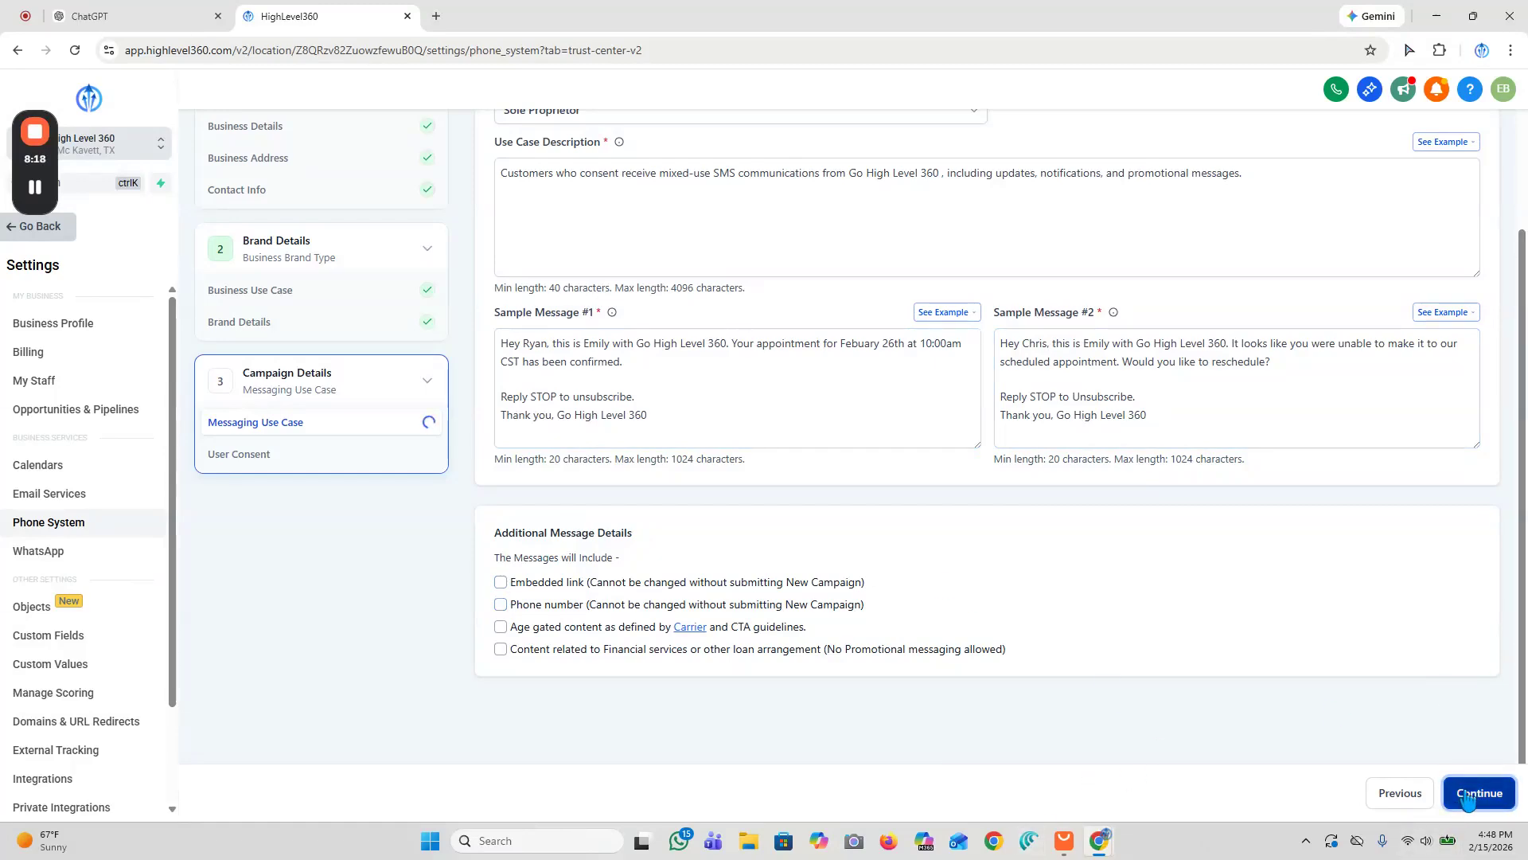
Step: Examine the compliant opt-in form example and its preview page with consent checkboxes and policy links
left_click(616, 392)
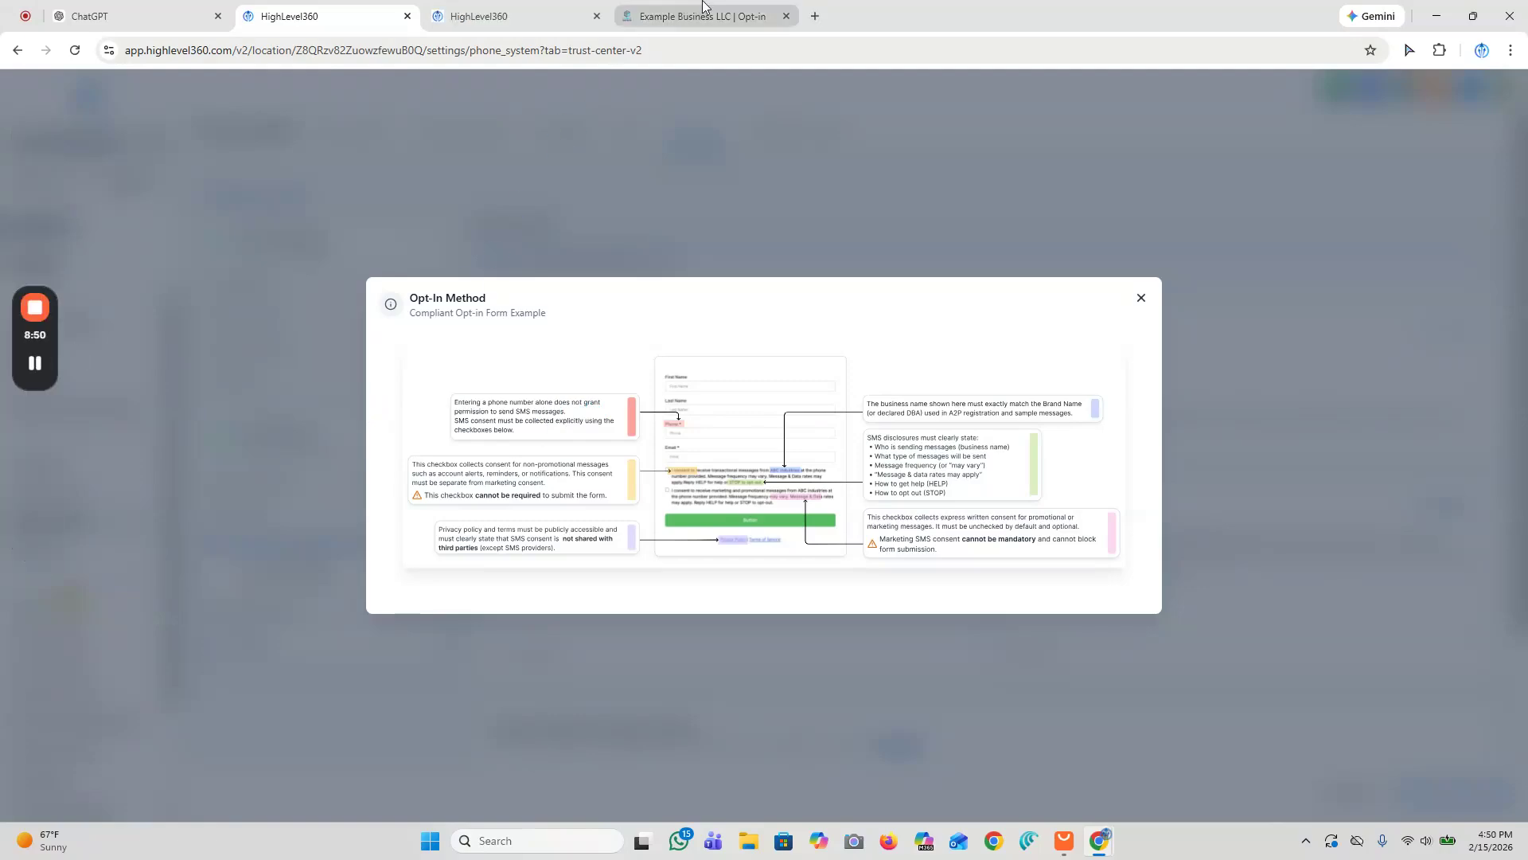
left_click(703, 6)
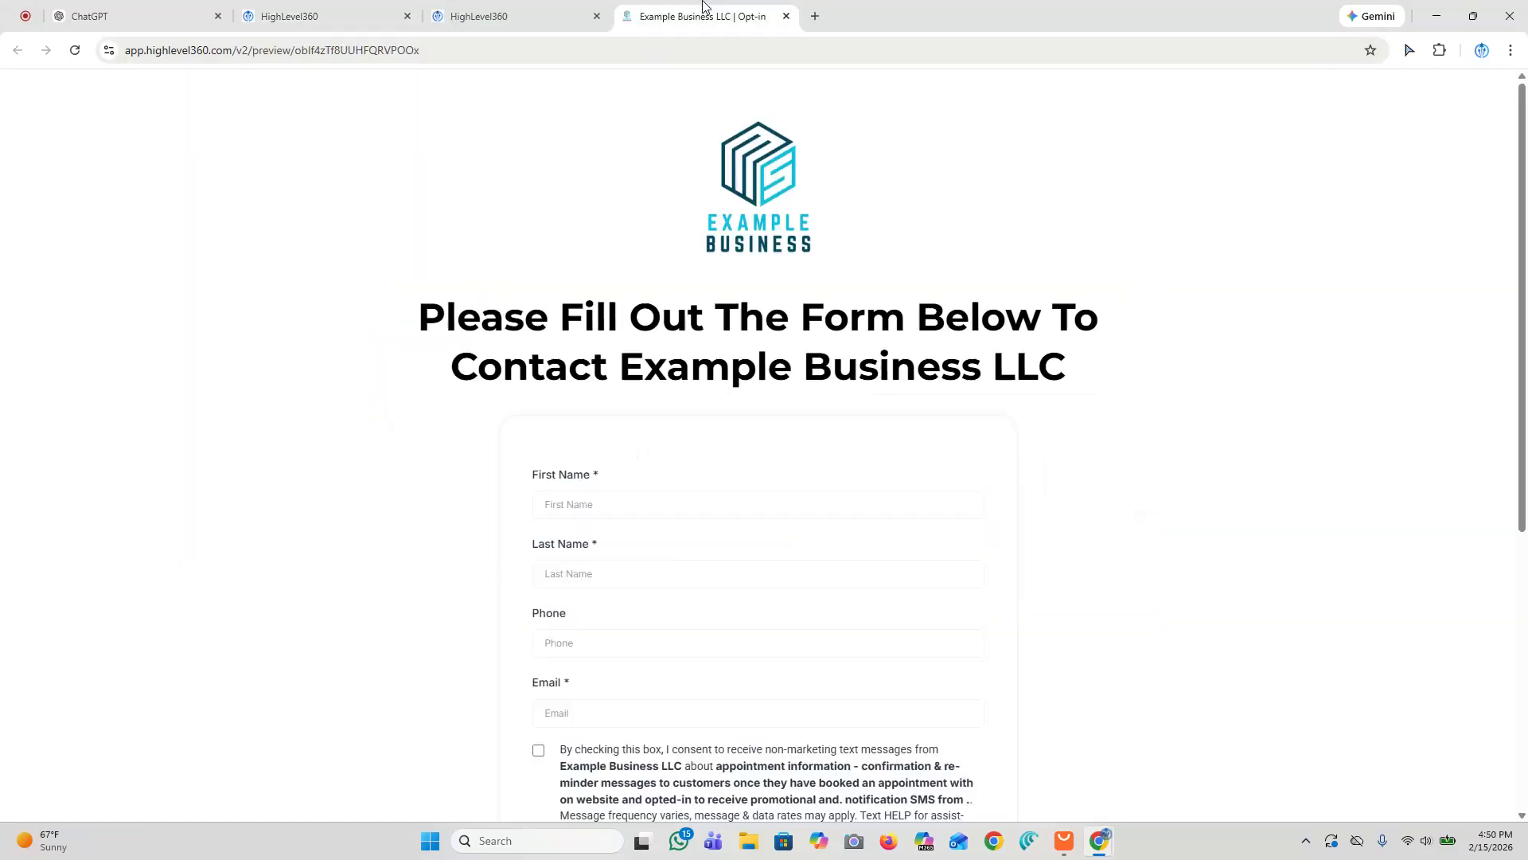
scroll(991, 350, "down", 3)
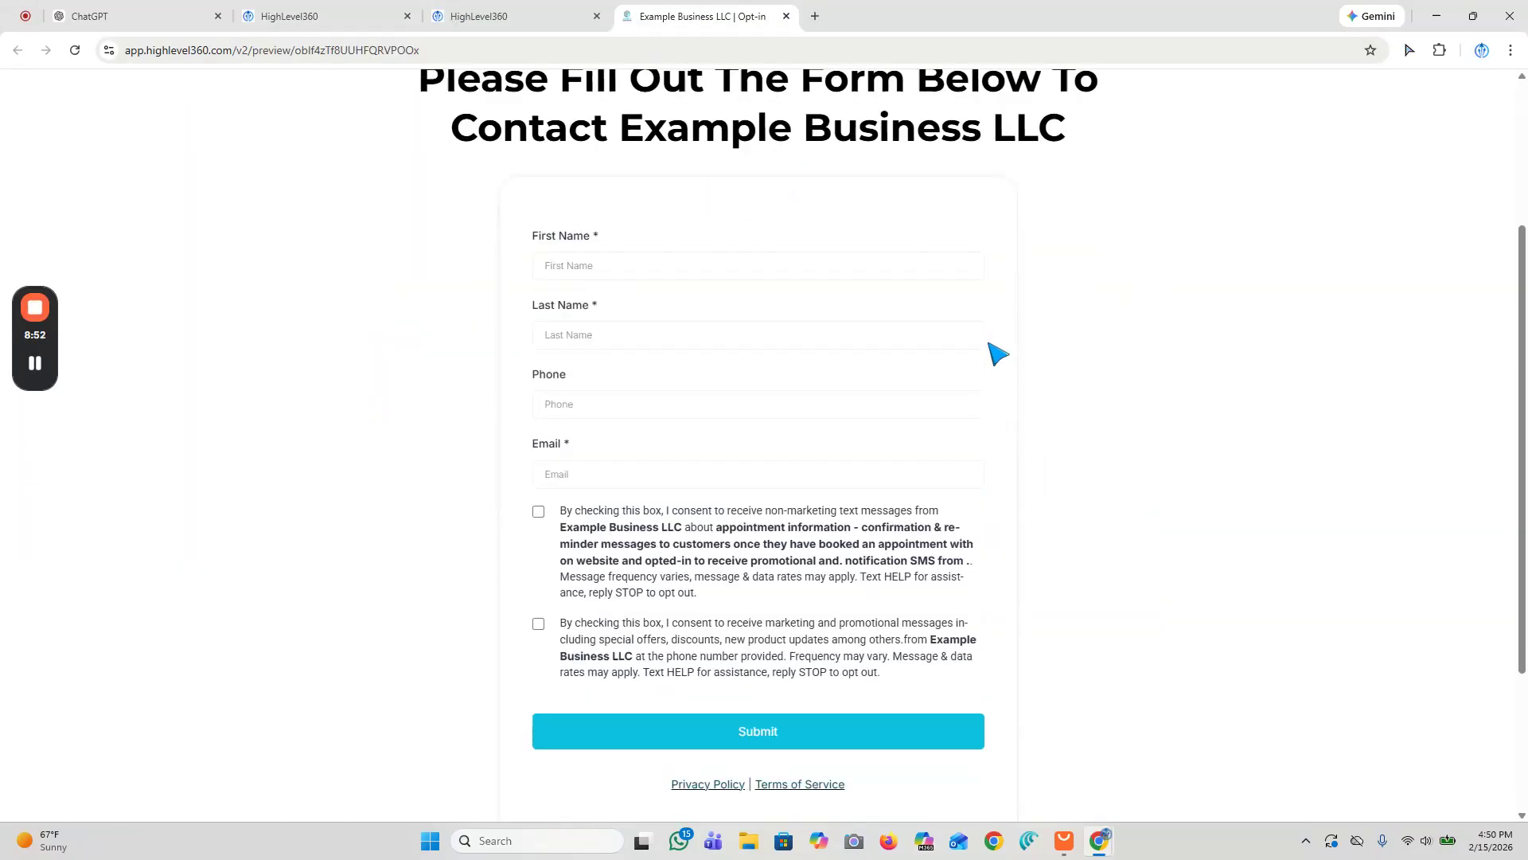
scroll(997, 353, "down", 1)
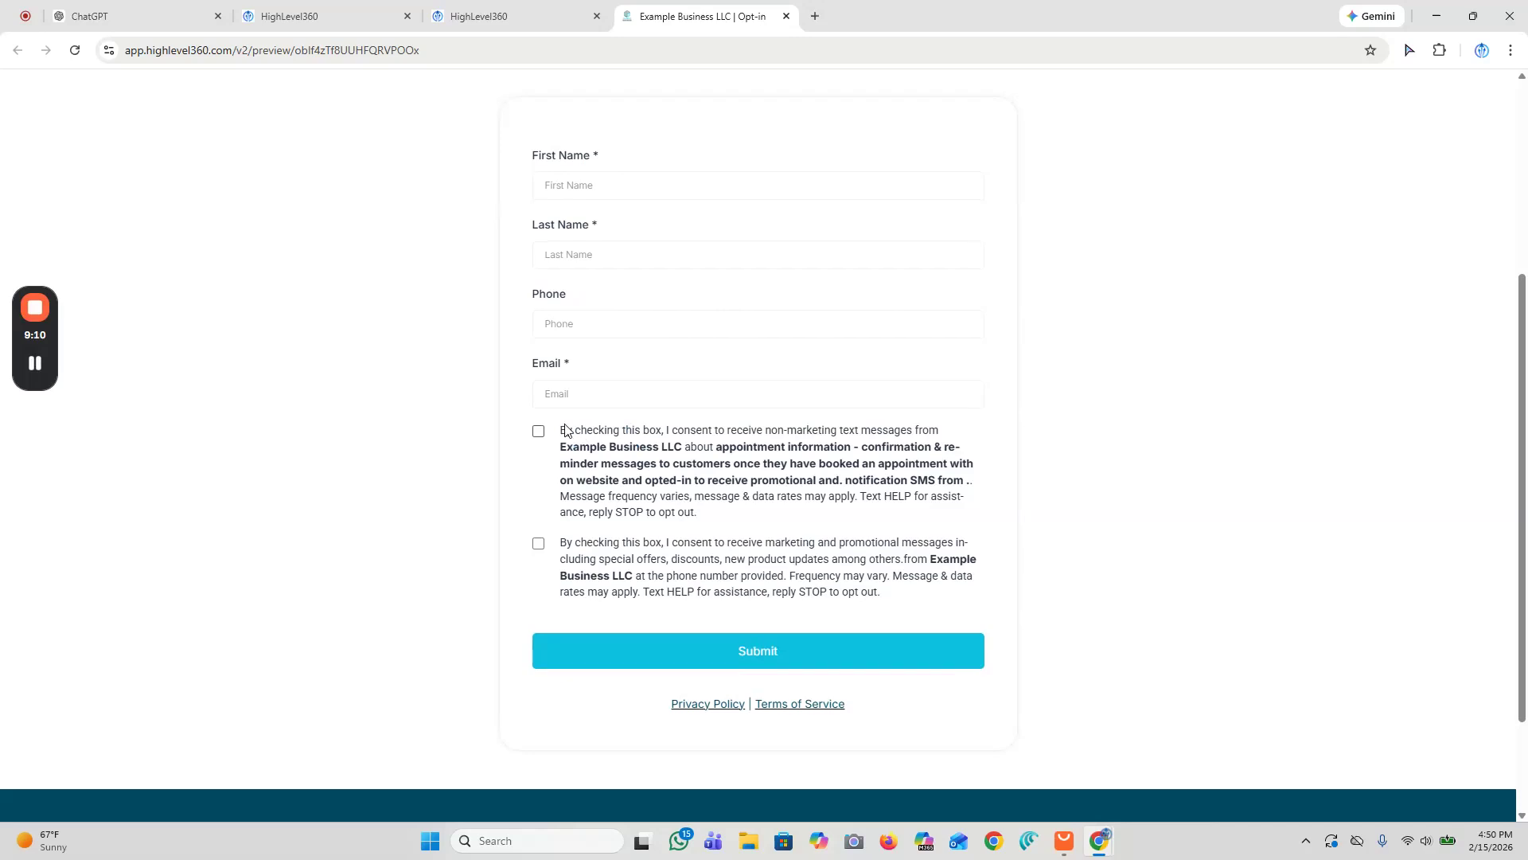
scroll(566, 430, "down", 1)
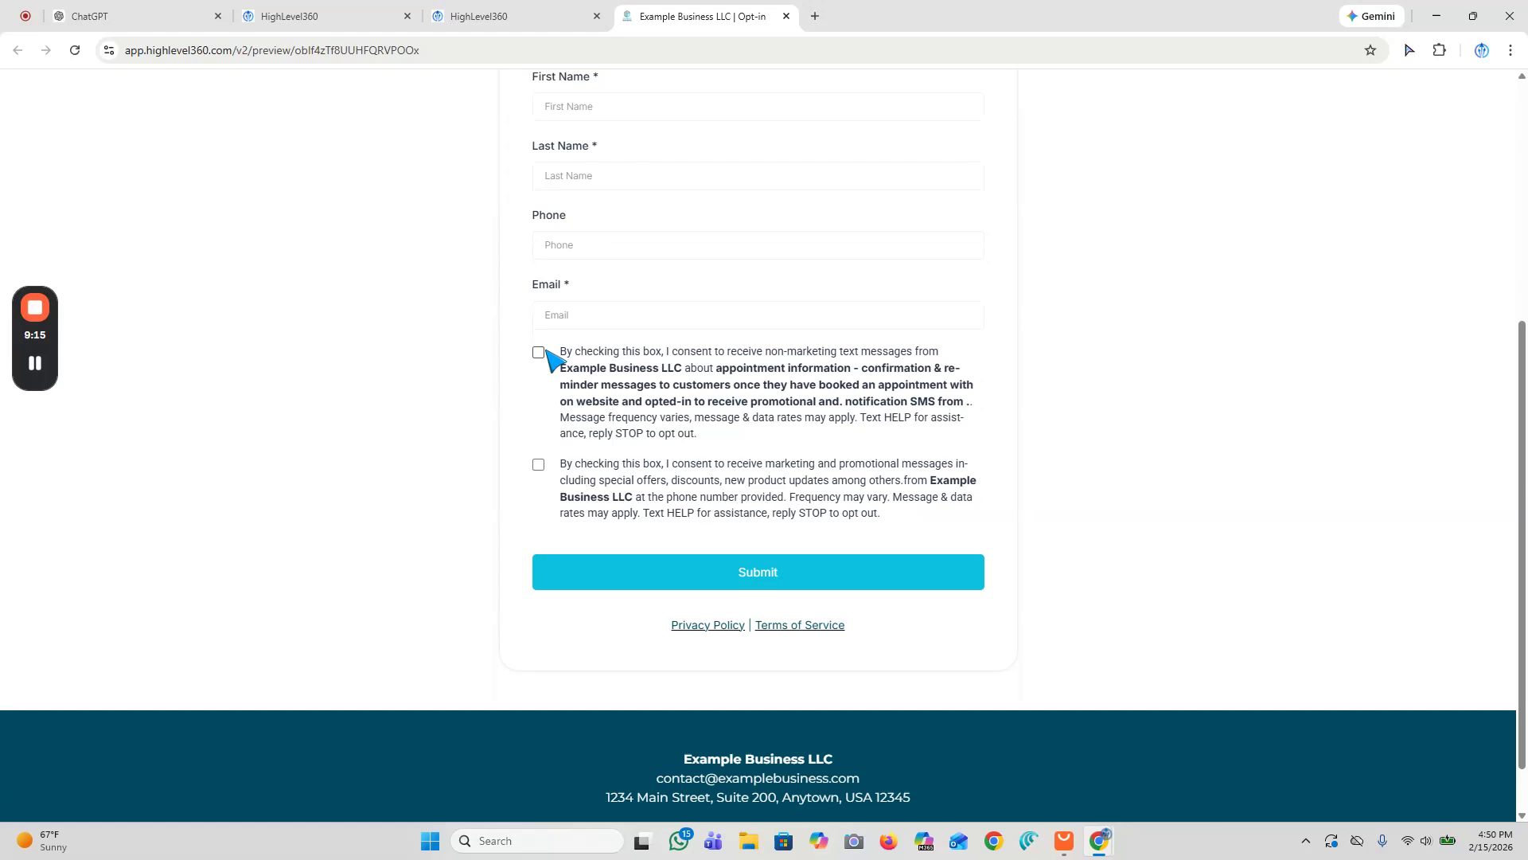
left_click(541, 352)
scroll(634, 406, "down", 1)
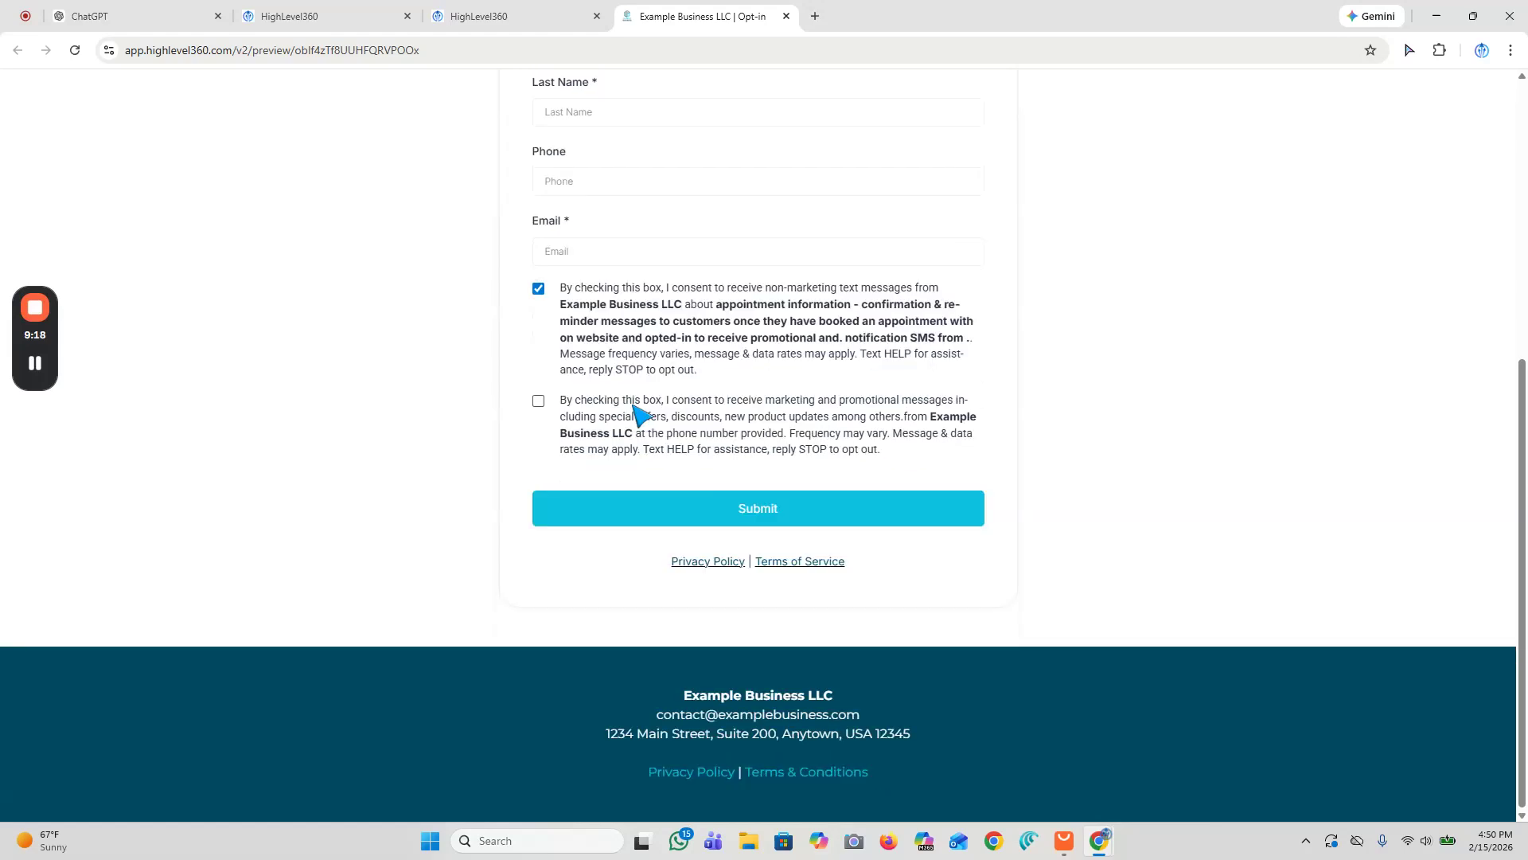
left_click_drag(559, 399, 900, 450)
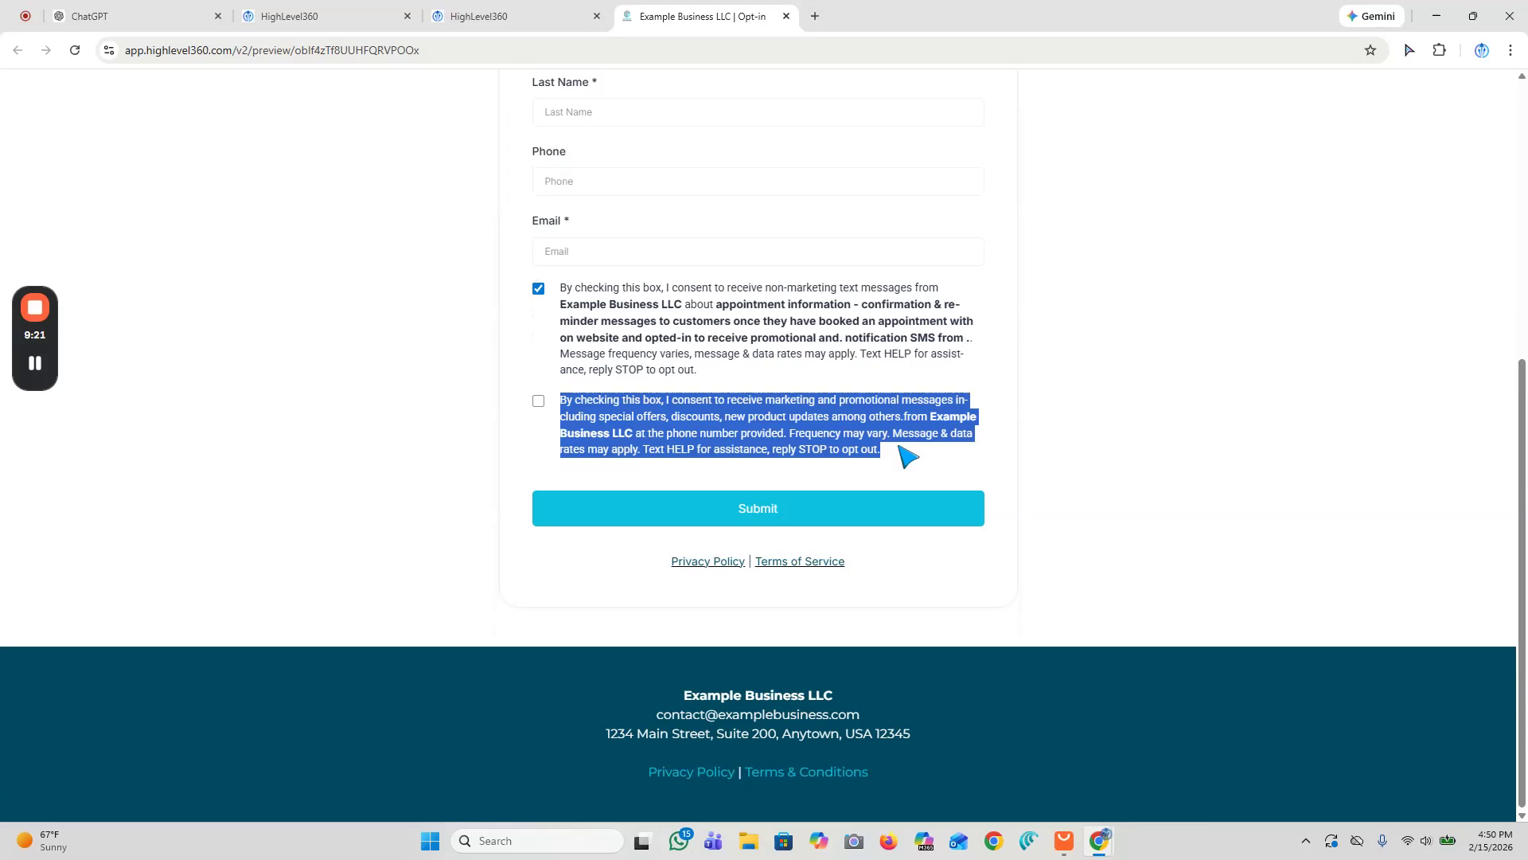
left_click(836, 393)
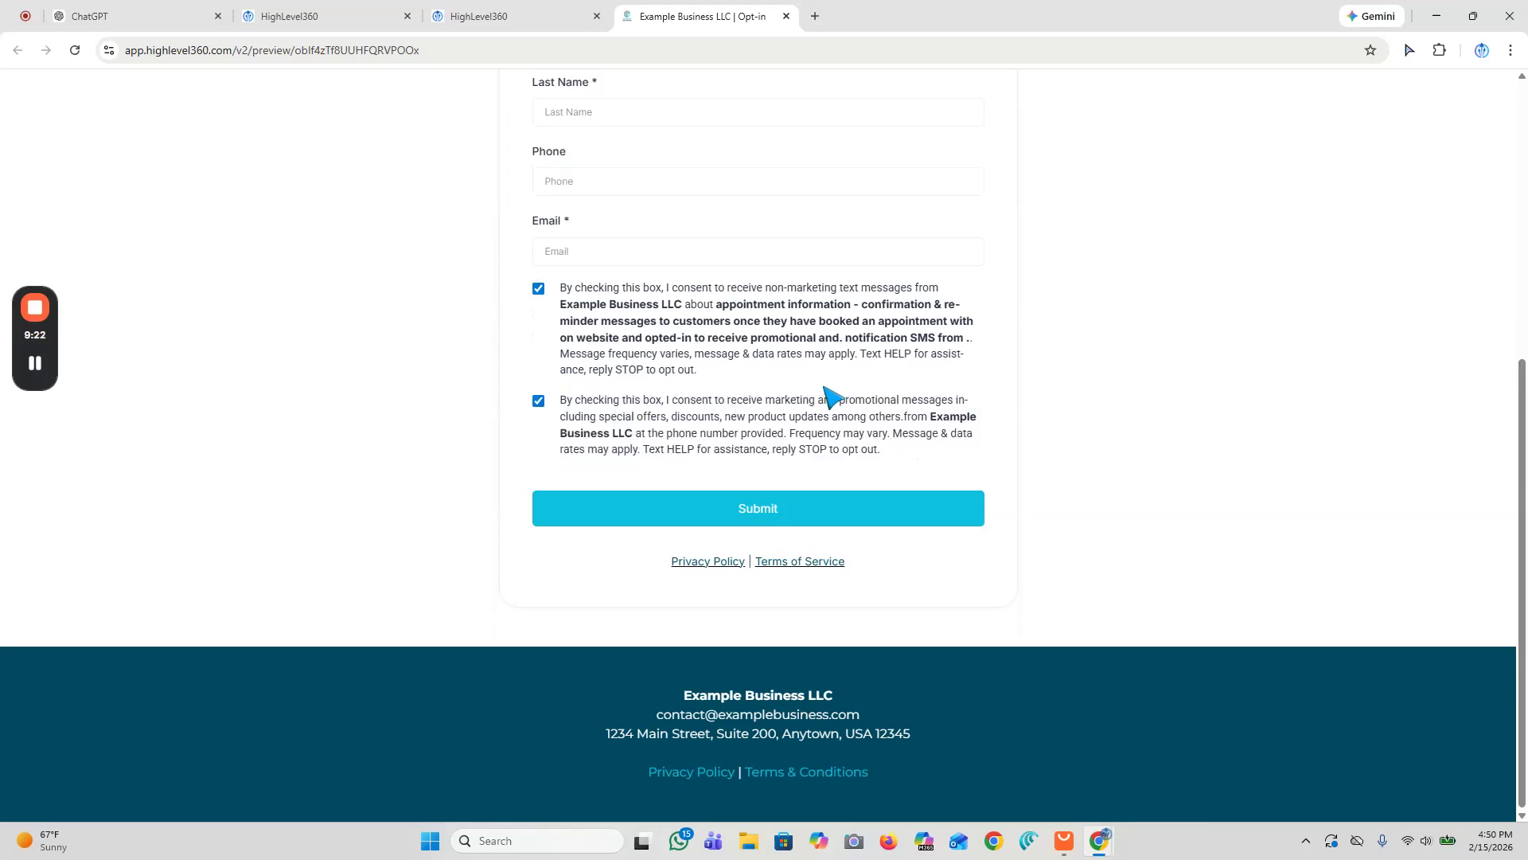
scroll(1050, 494, "up", 3)
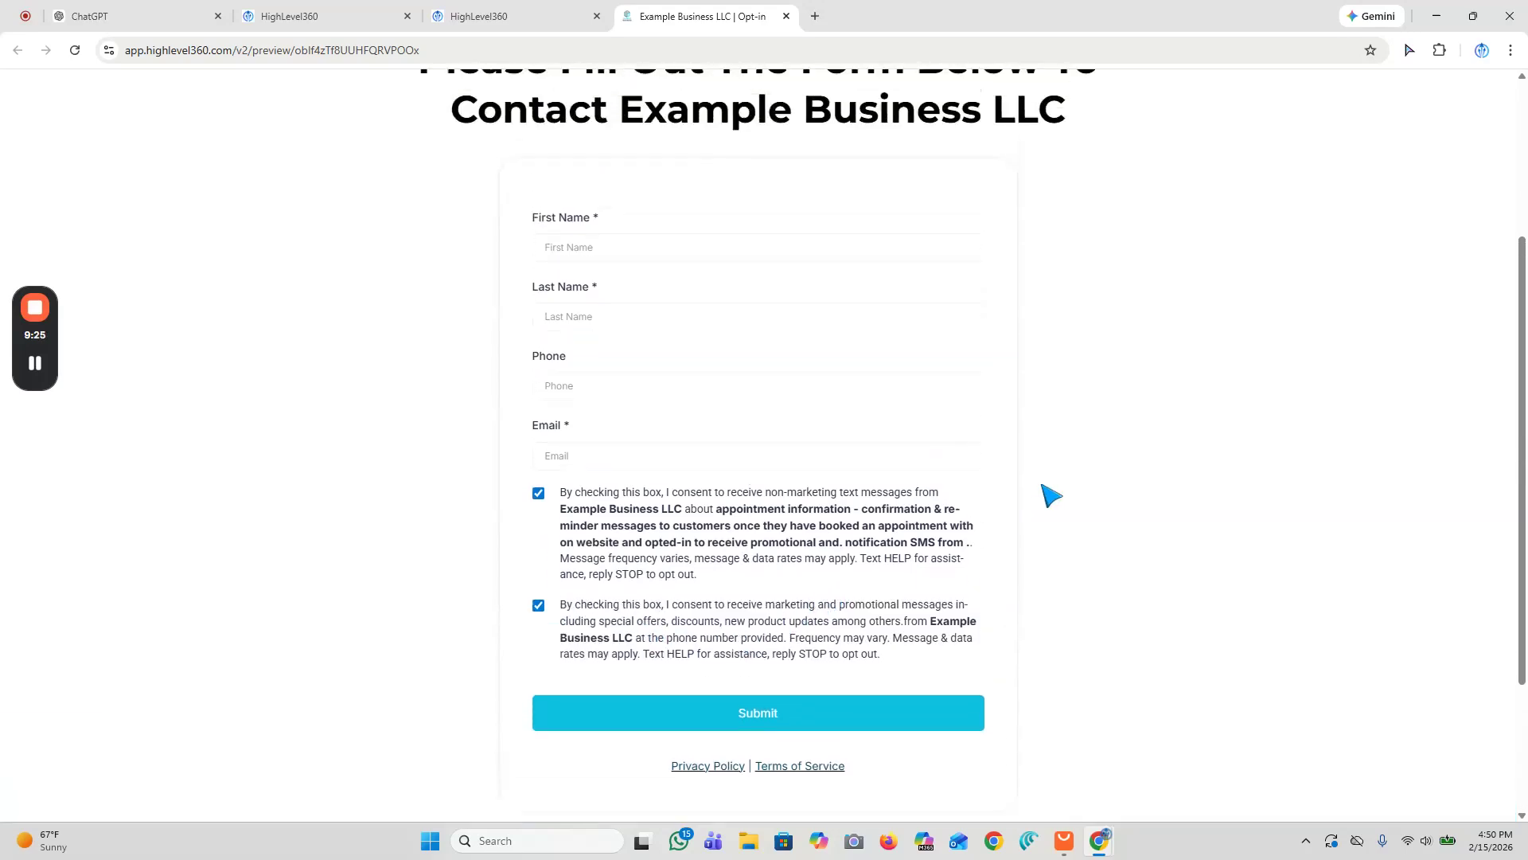
scroll(923, 457, "up", 3)
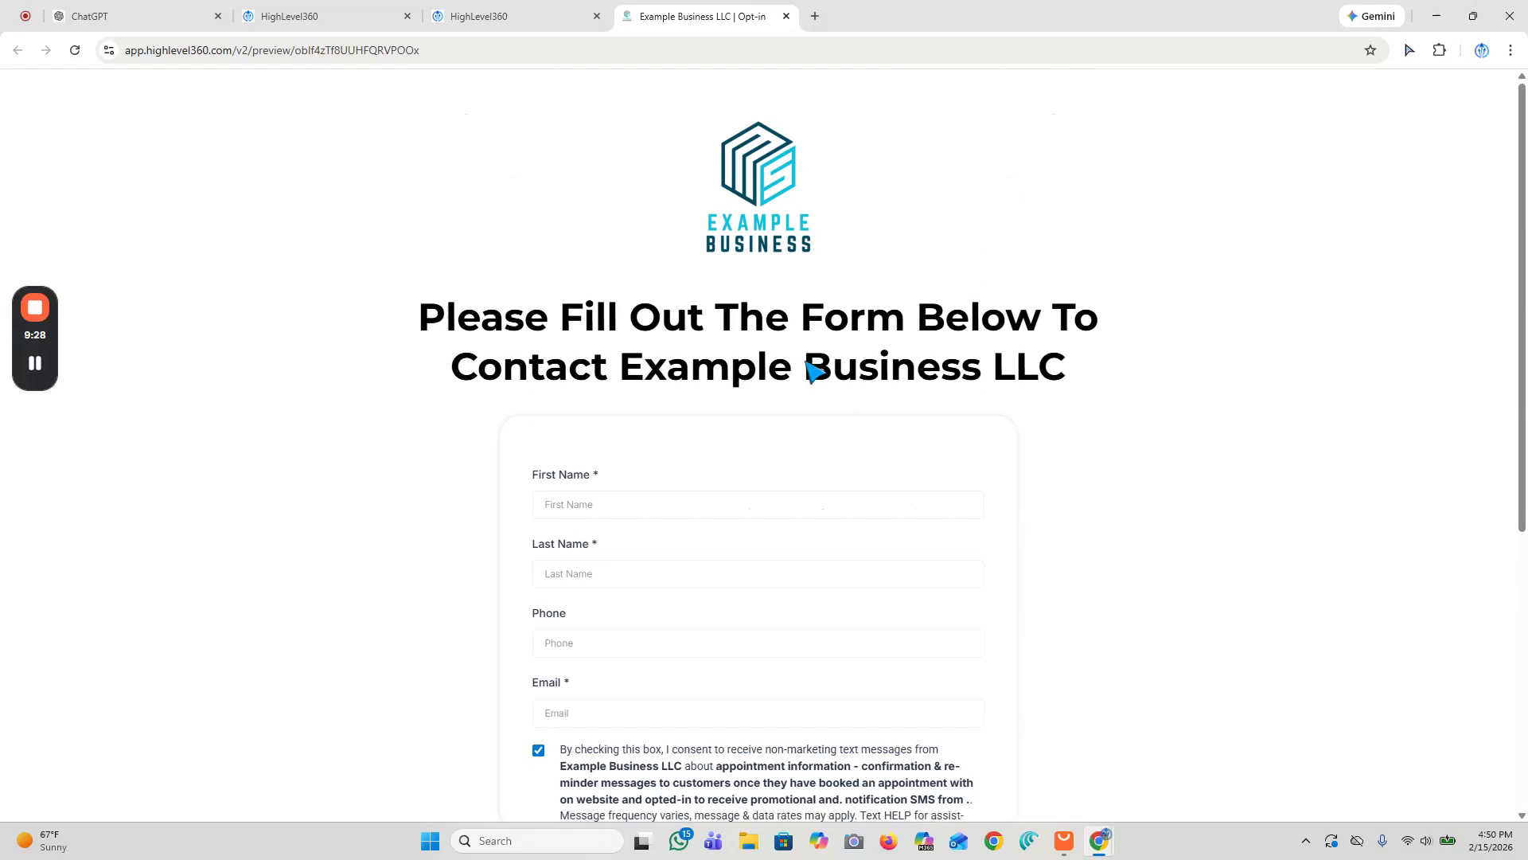
left_click_drag(617, 370, 1071, 387)
left_click(1094, 376)
left_click(624, 366)
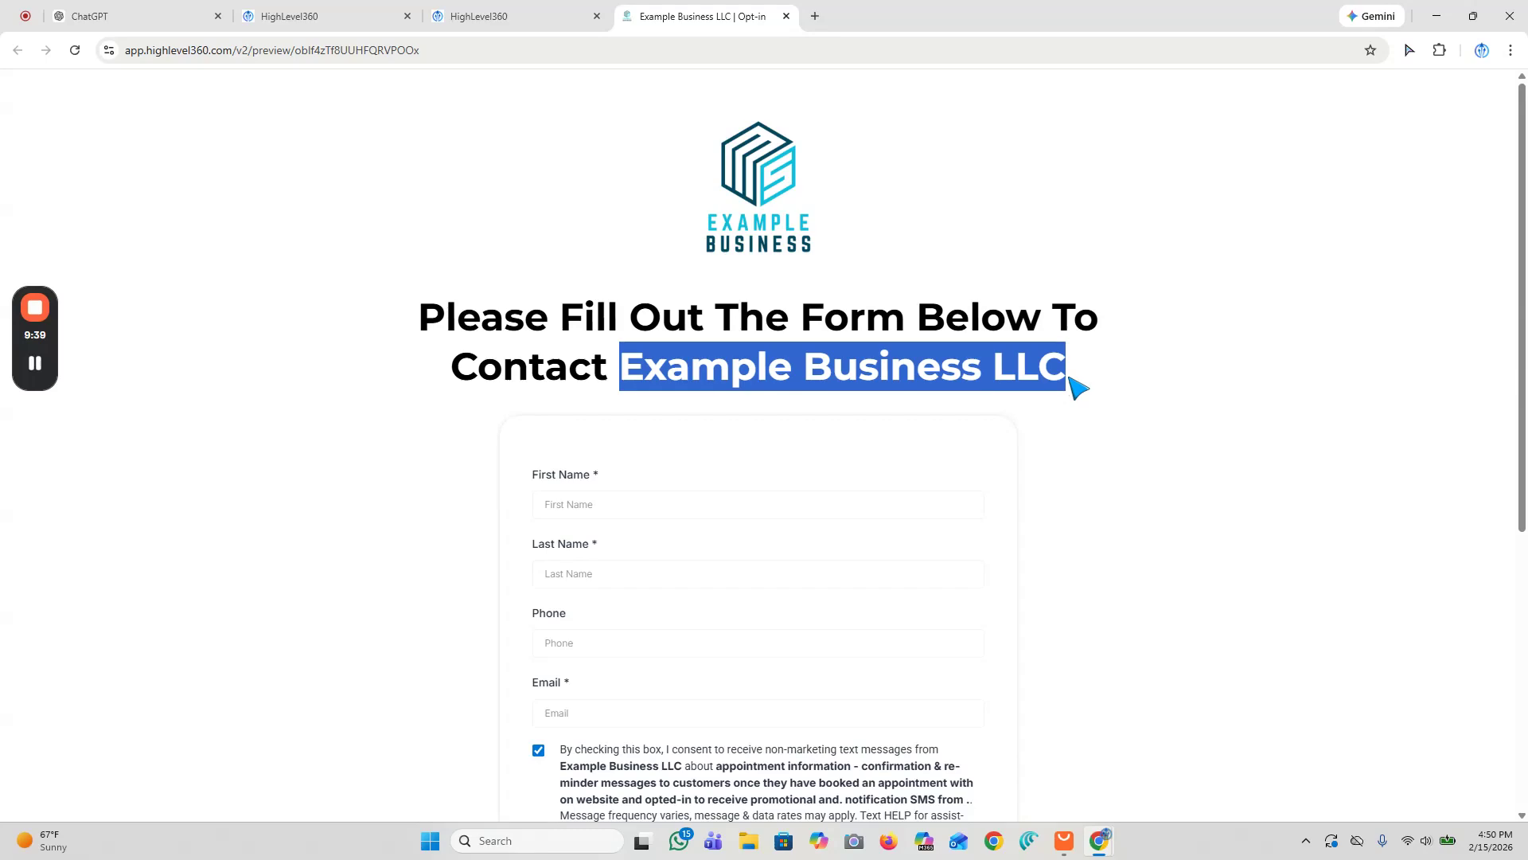
scroll(1035, 392, "down", 4)
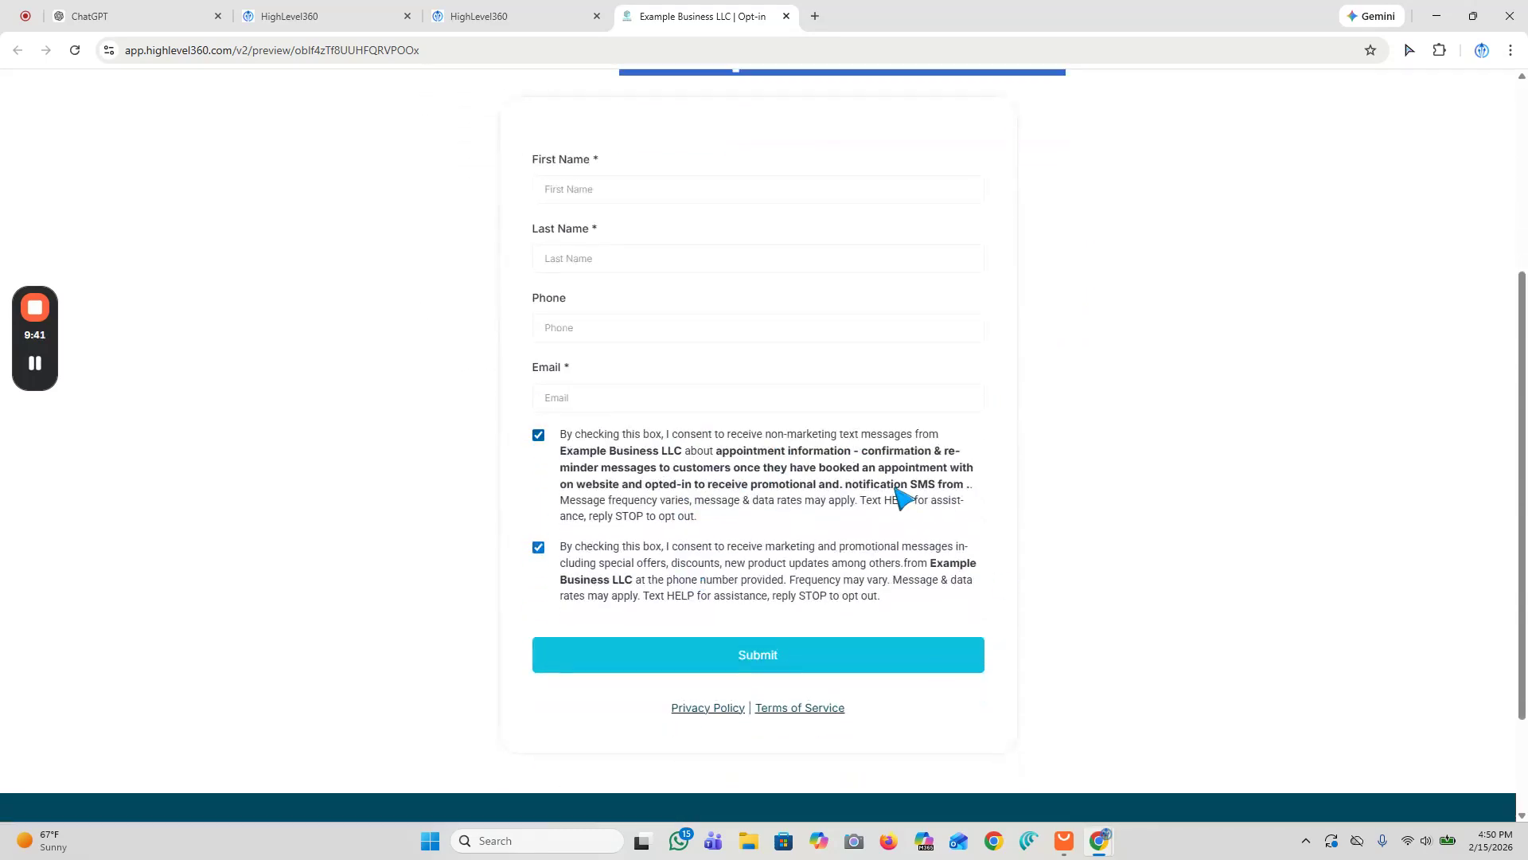
scroll(904, 498, "down", 2)
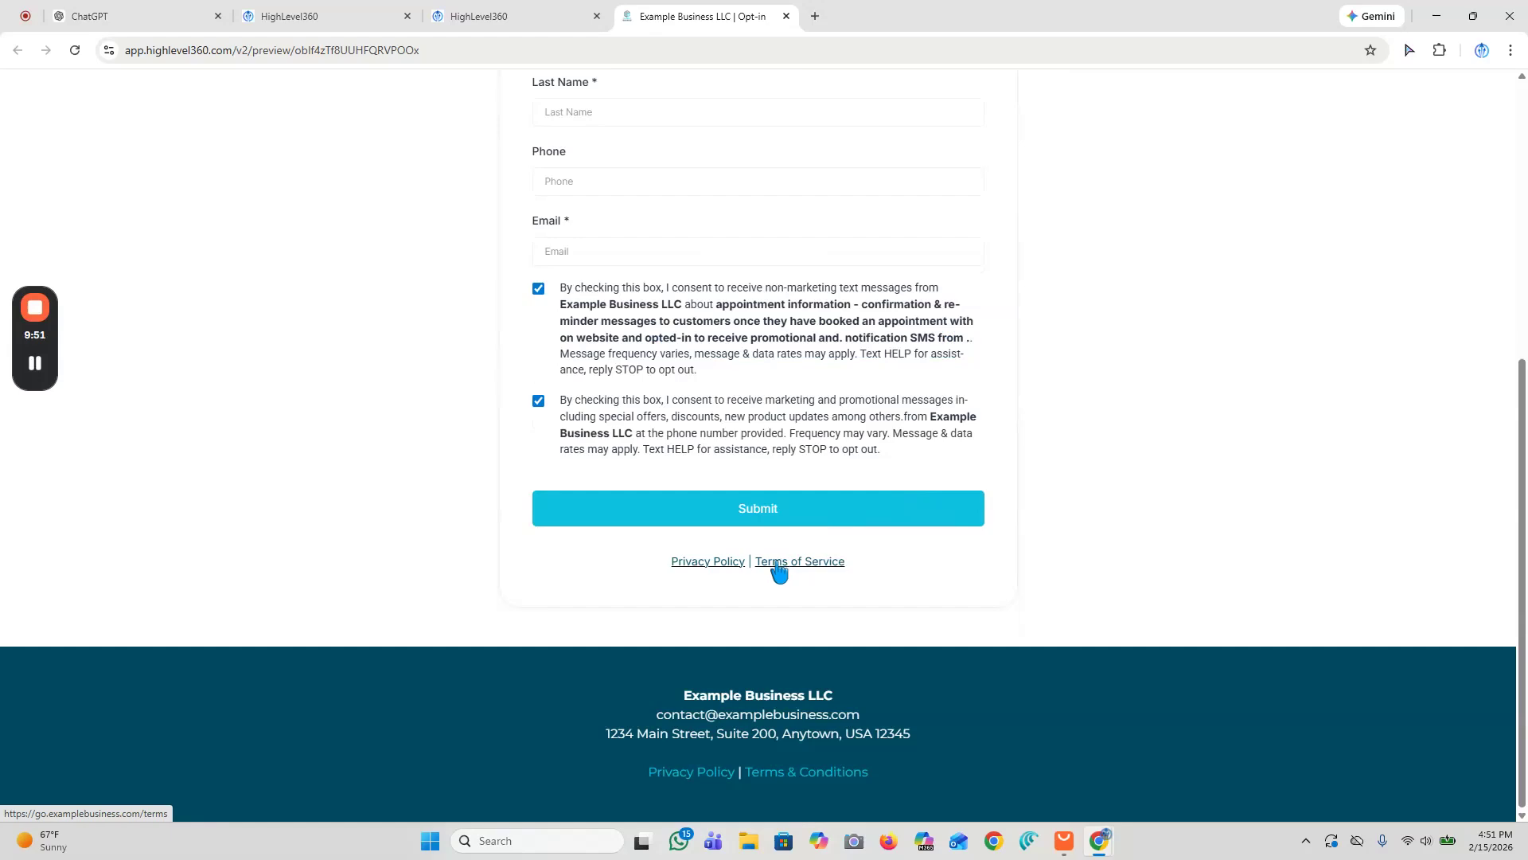
left_click(323, 16)
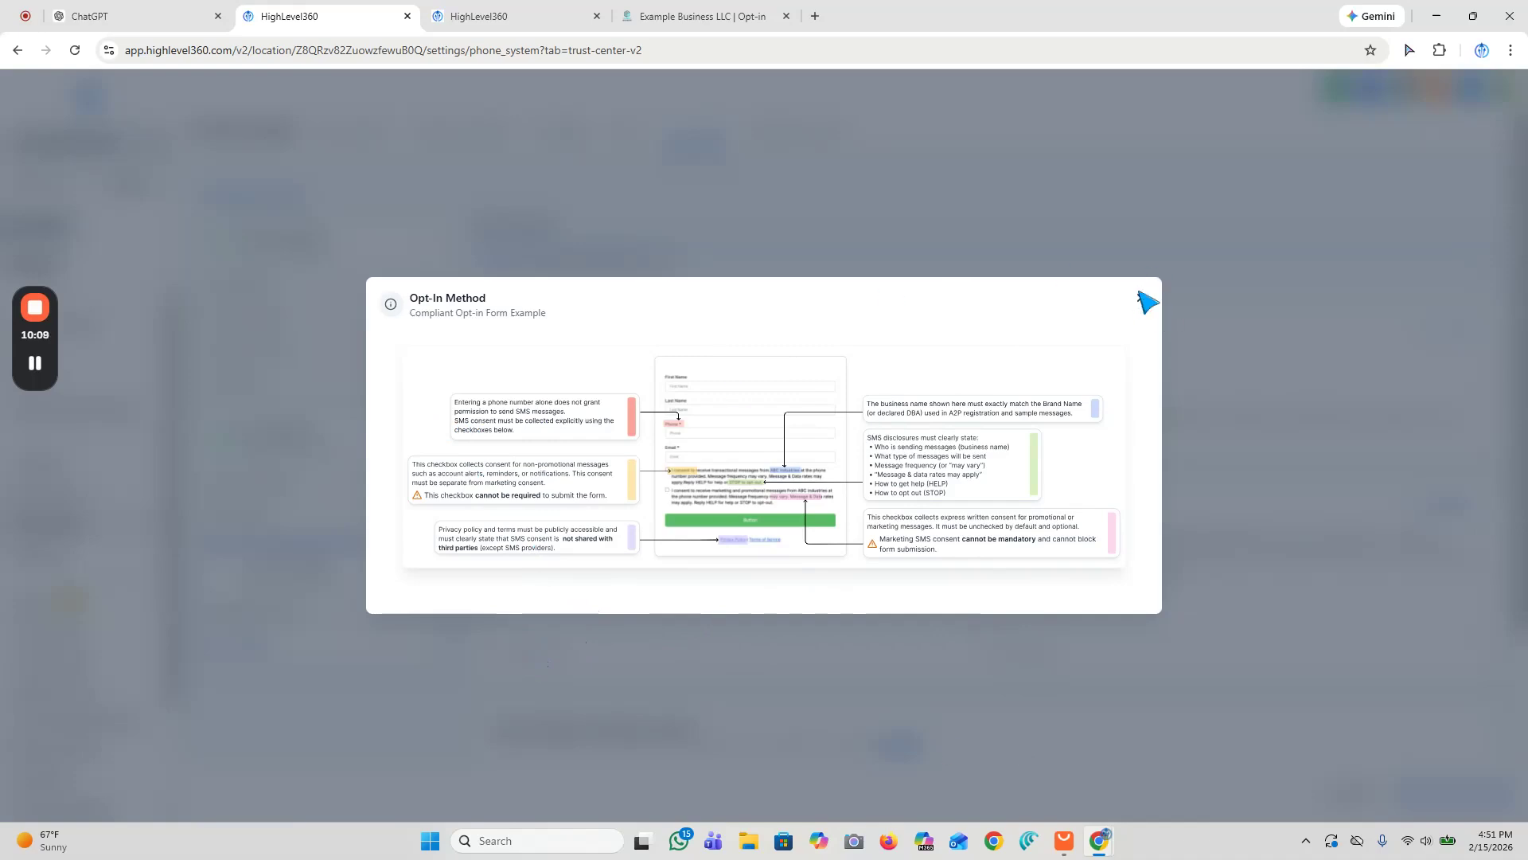
Step: Close the example and set the opt-in form URL to gohighlevel360.com
left_click(1141, 300)
scroll(1006, 482, "down", 1)
left_click(1027, 311)
type("gohighlevel360.com")
left_click(838, 503)
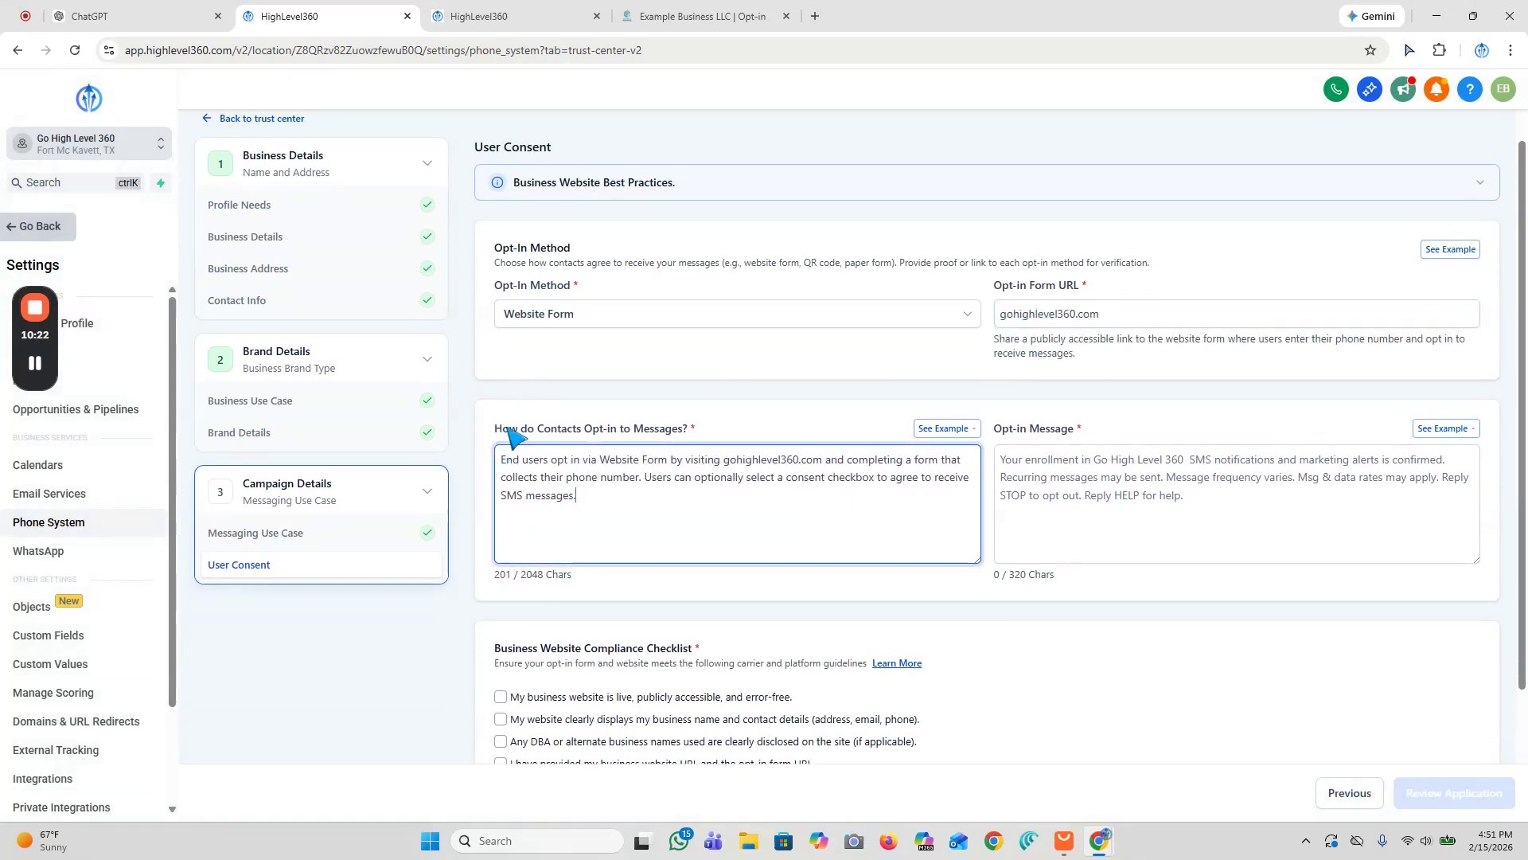
left_click_drag(725, 456, 827, 454)
left_click(1062, 470)
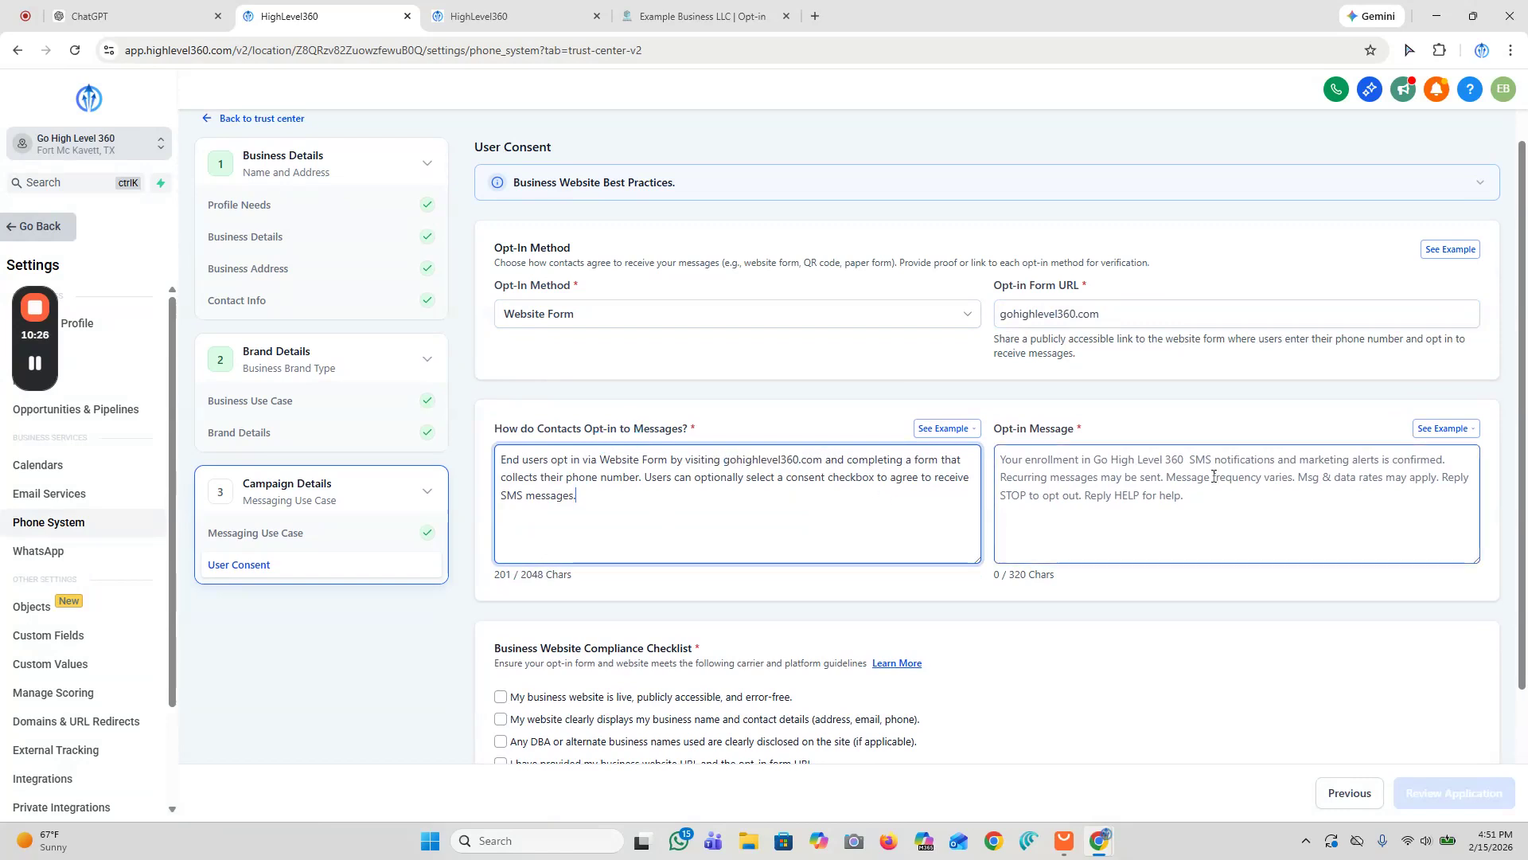
Step: Fill the opt-in message with the copied second example confirming opt-in to informational, service and promotional SMS
left_click(1442, 439)
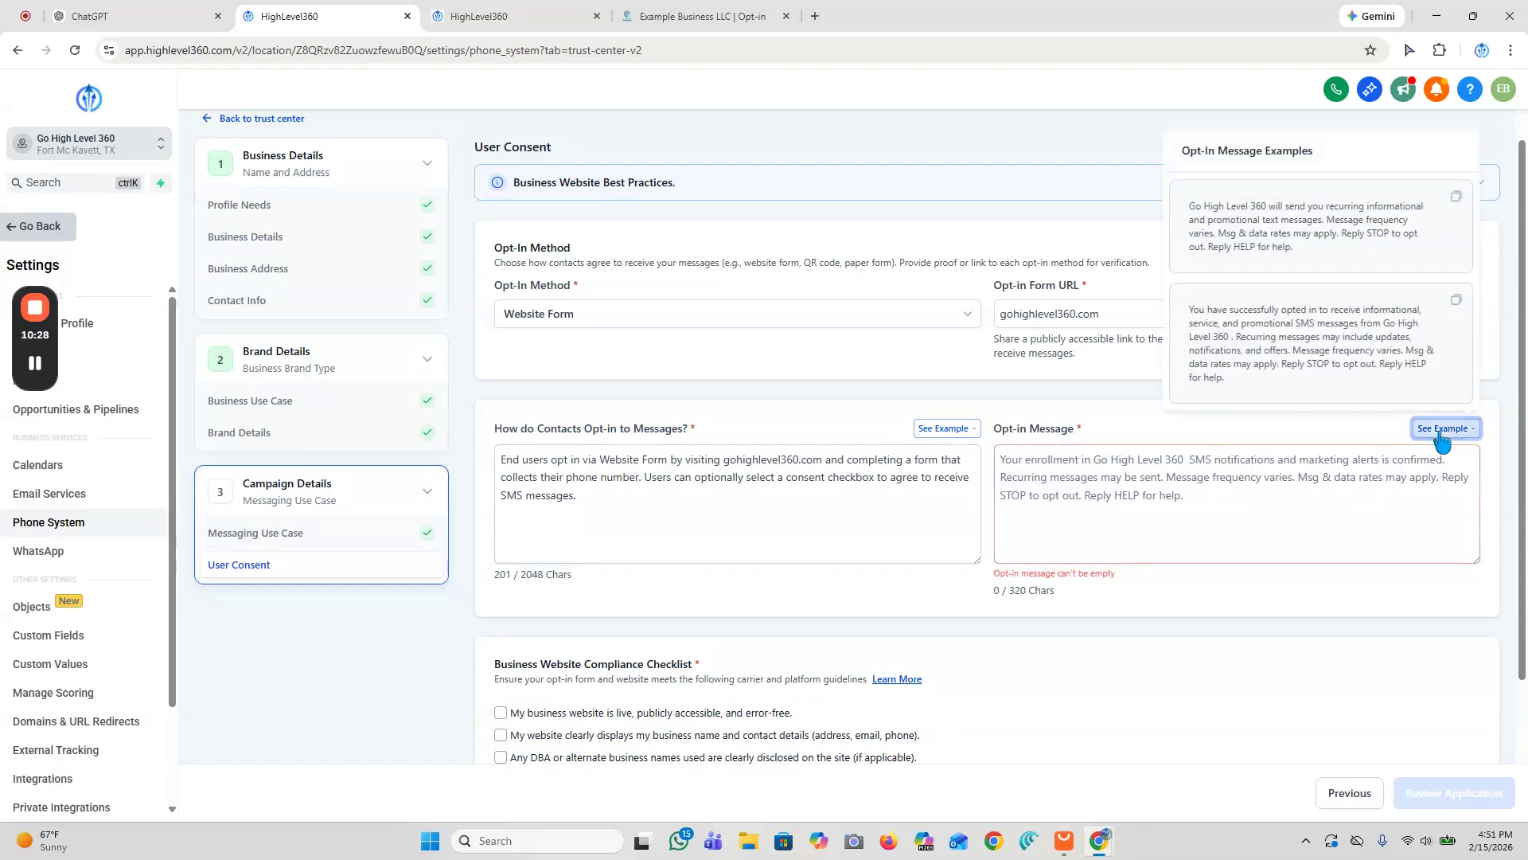
left_click(1443, 431)
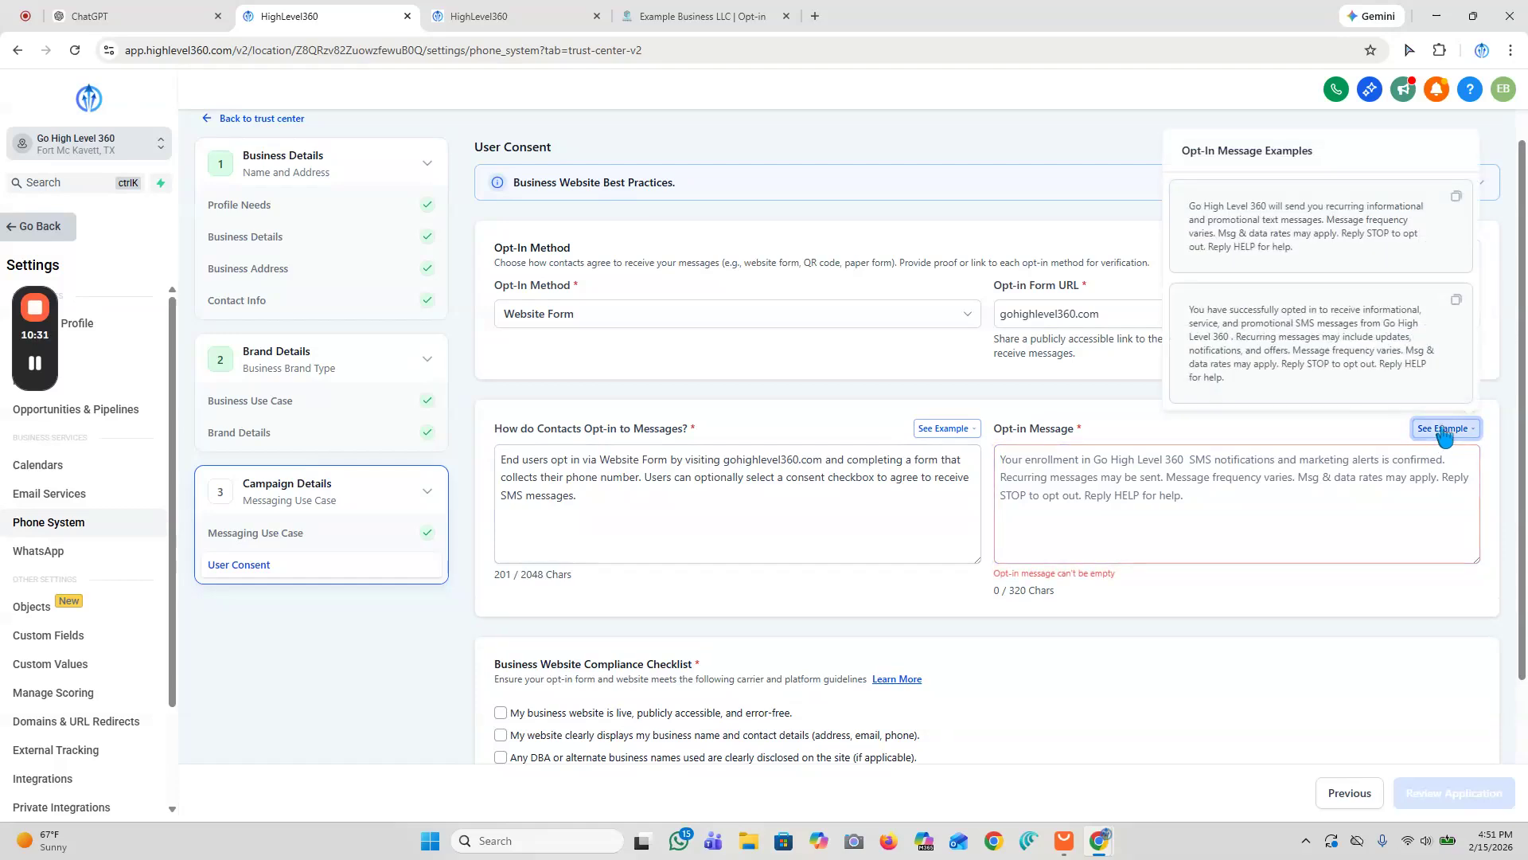
left_click(1457, 304)
left_click(1001, 461)
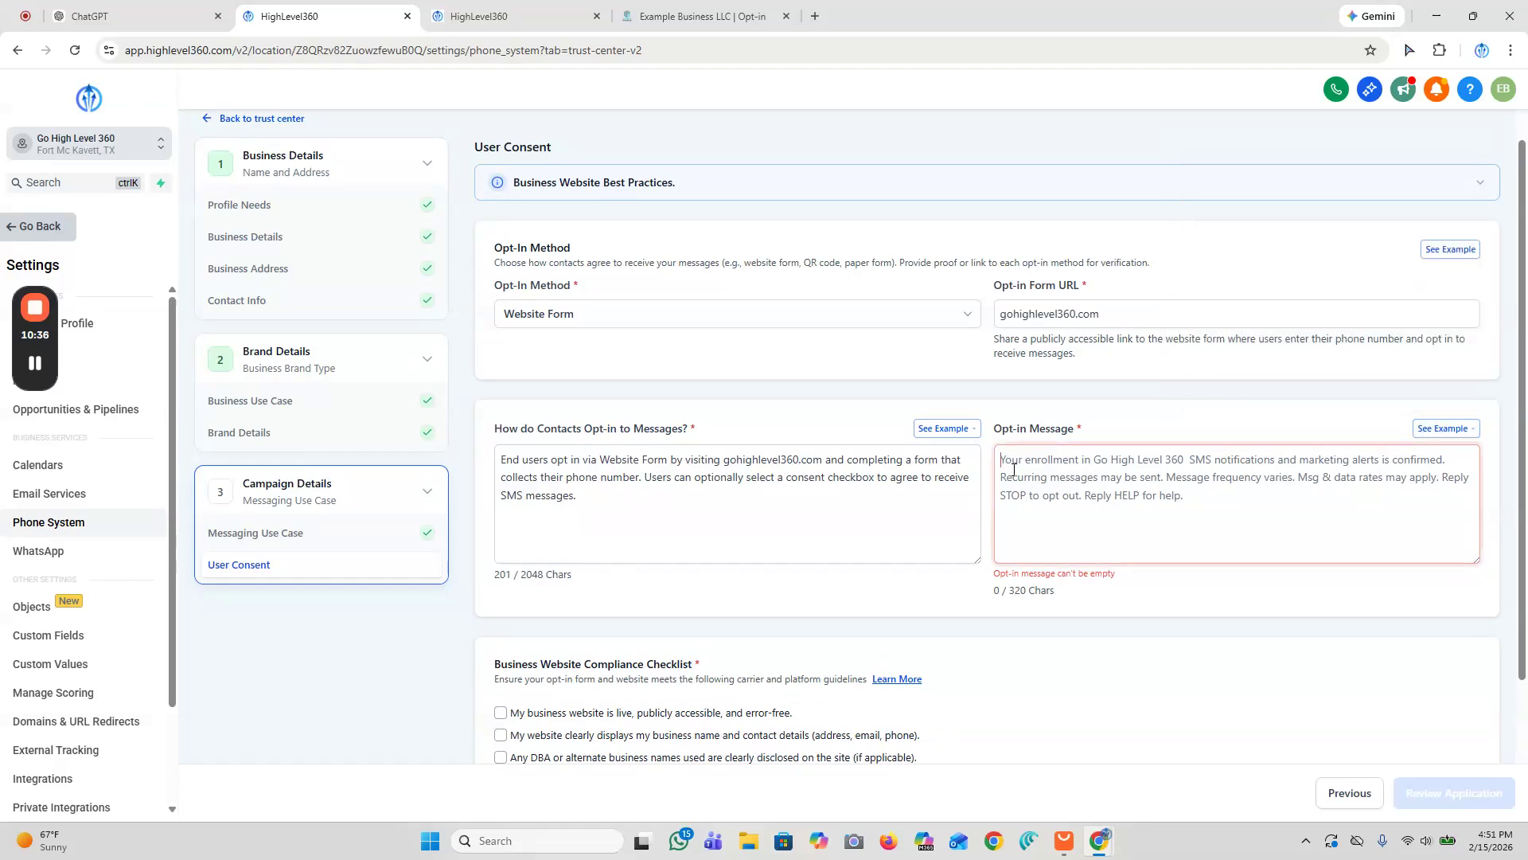
right_click(1002, 462)
left_click(1089, 213)
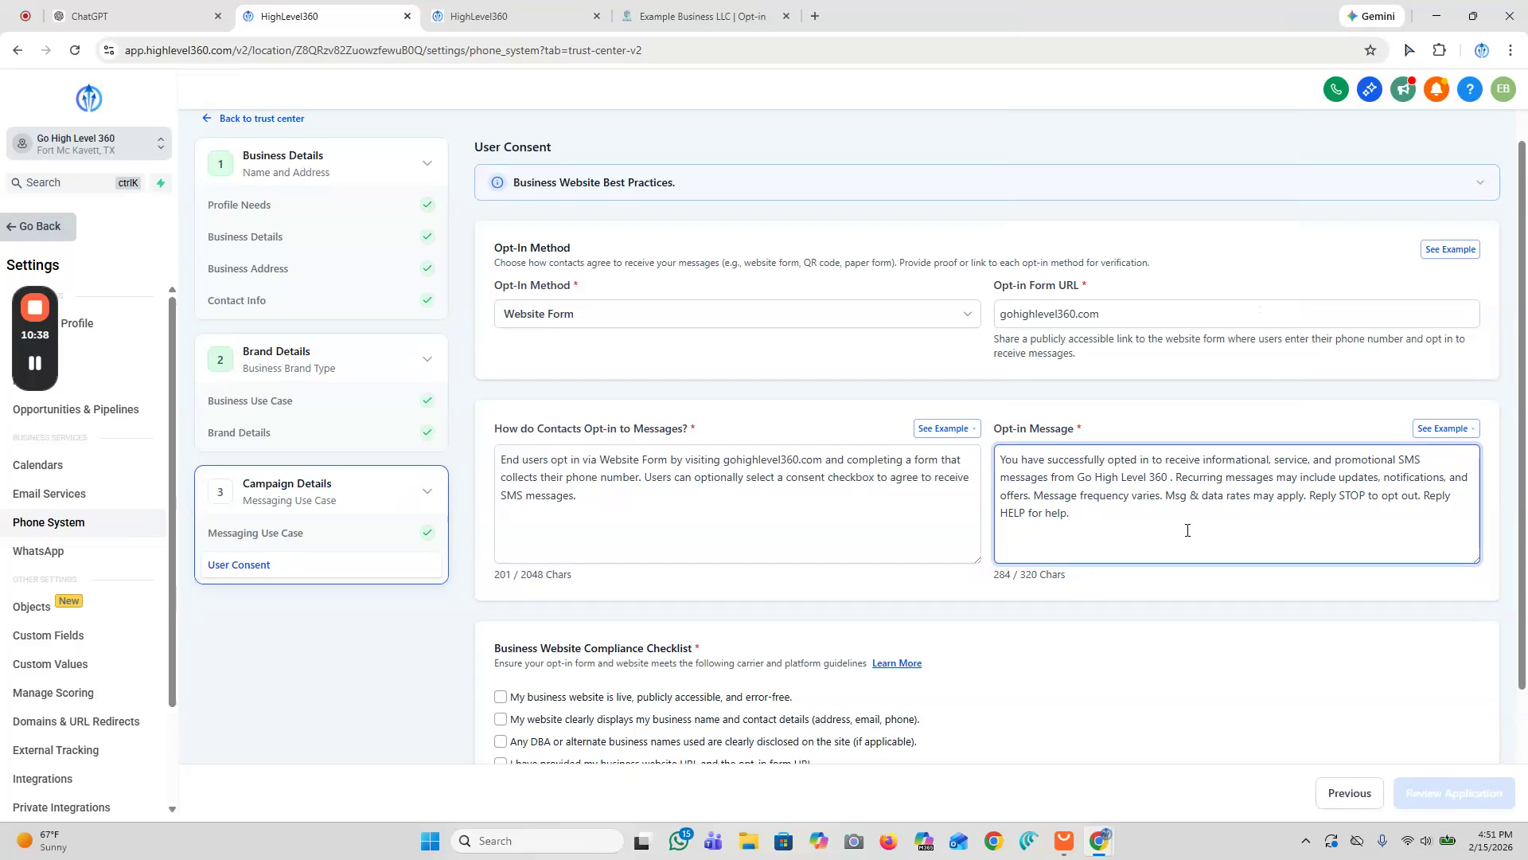
Step: Check all nine items of the business website compliance checklist
scroll(1182, 529, "down", 2)
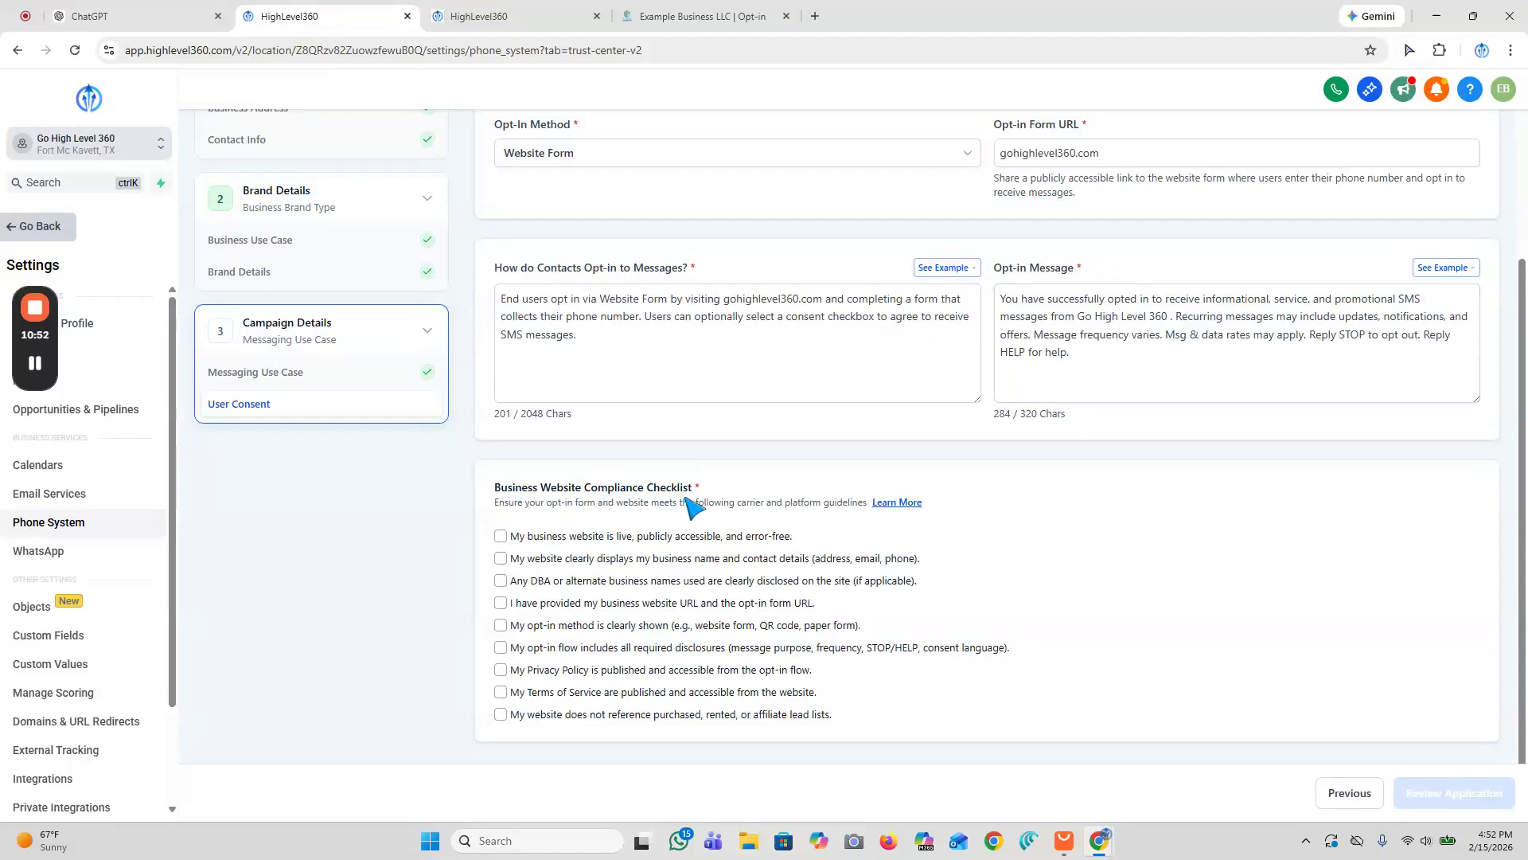
left_click(502, 539)
left_click(501, 558)
left_click(501, 581)
left_click(500, 603)
left_click(501, 624)
left_click(500, 648)
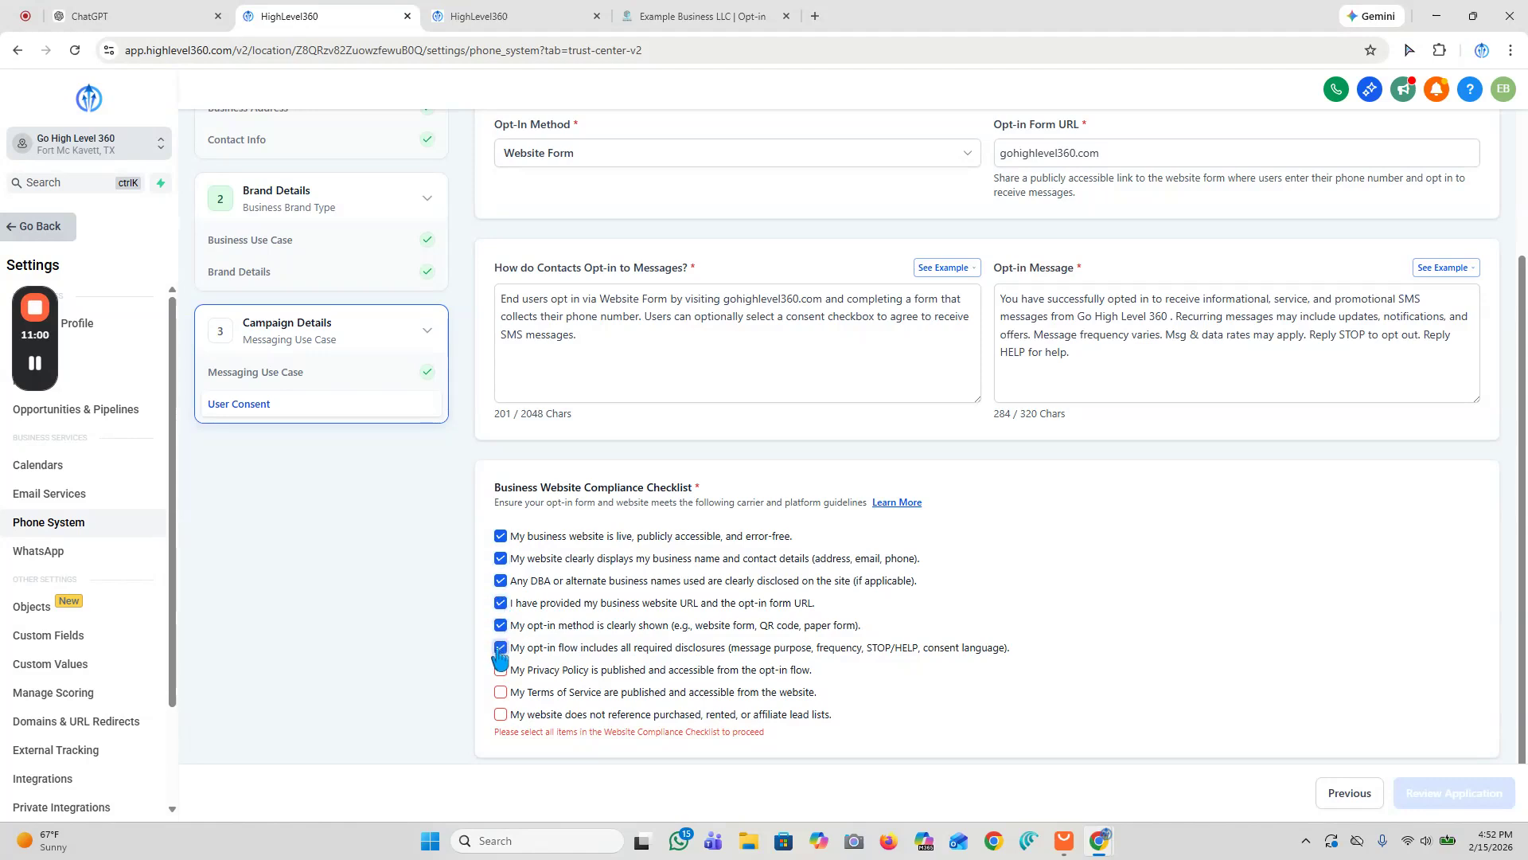
left_click(500, 671)
left_click(501, 691)
left_click(501, 715)
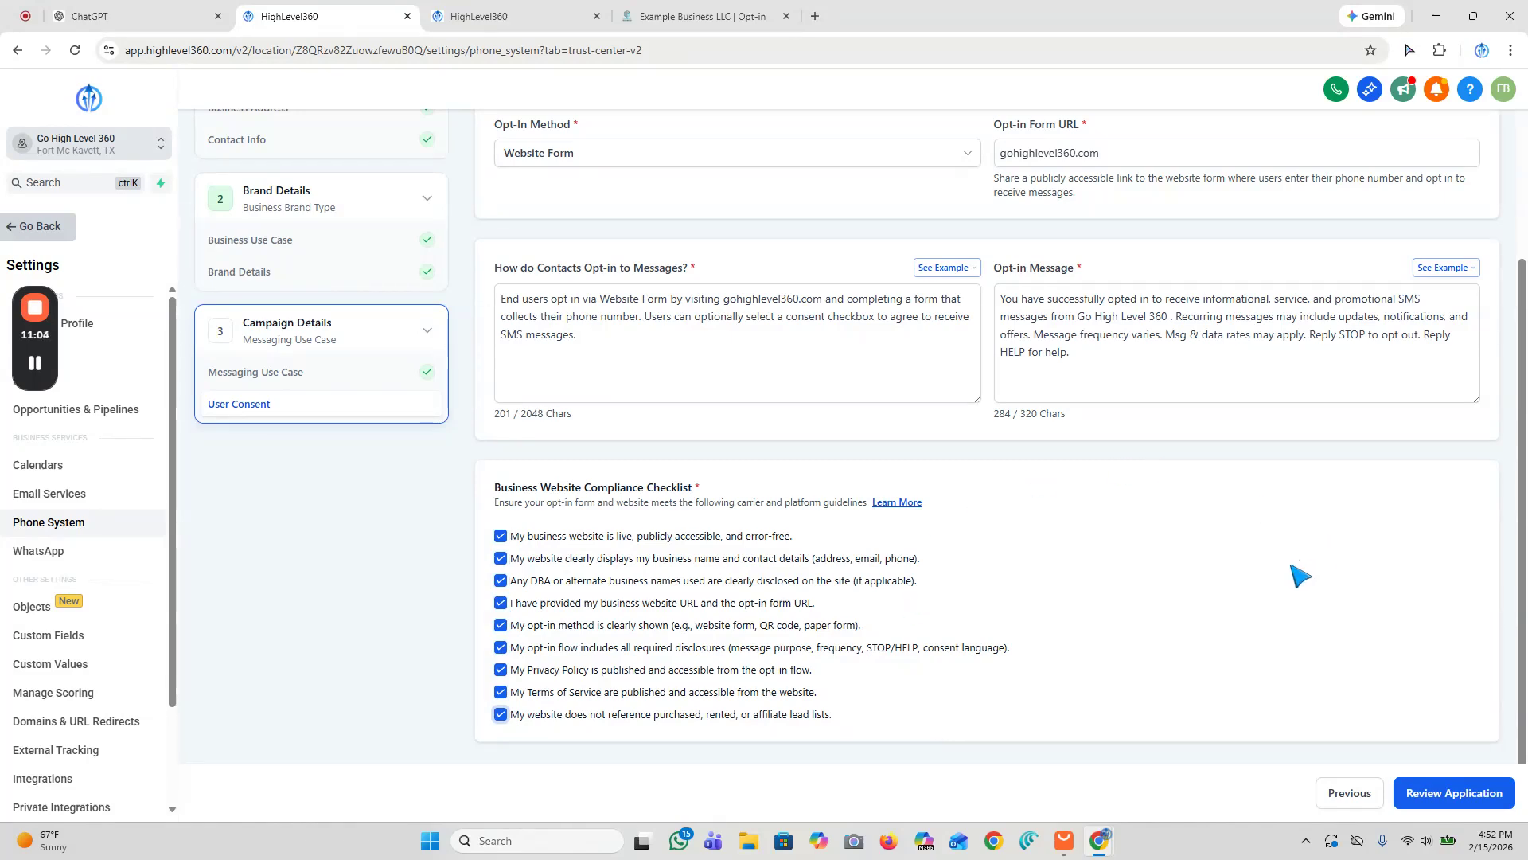
Step: Submit the consent details for application review
scroll(1297, 581, "up", 3)
scroll(1353, 700, "down", 1)
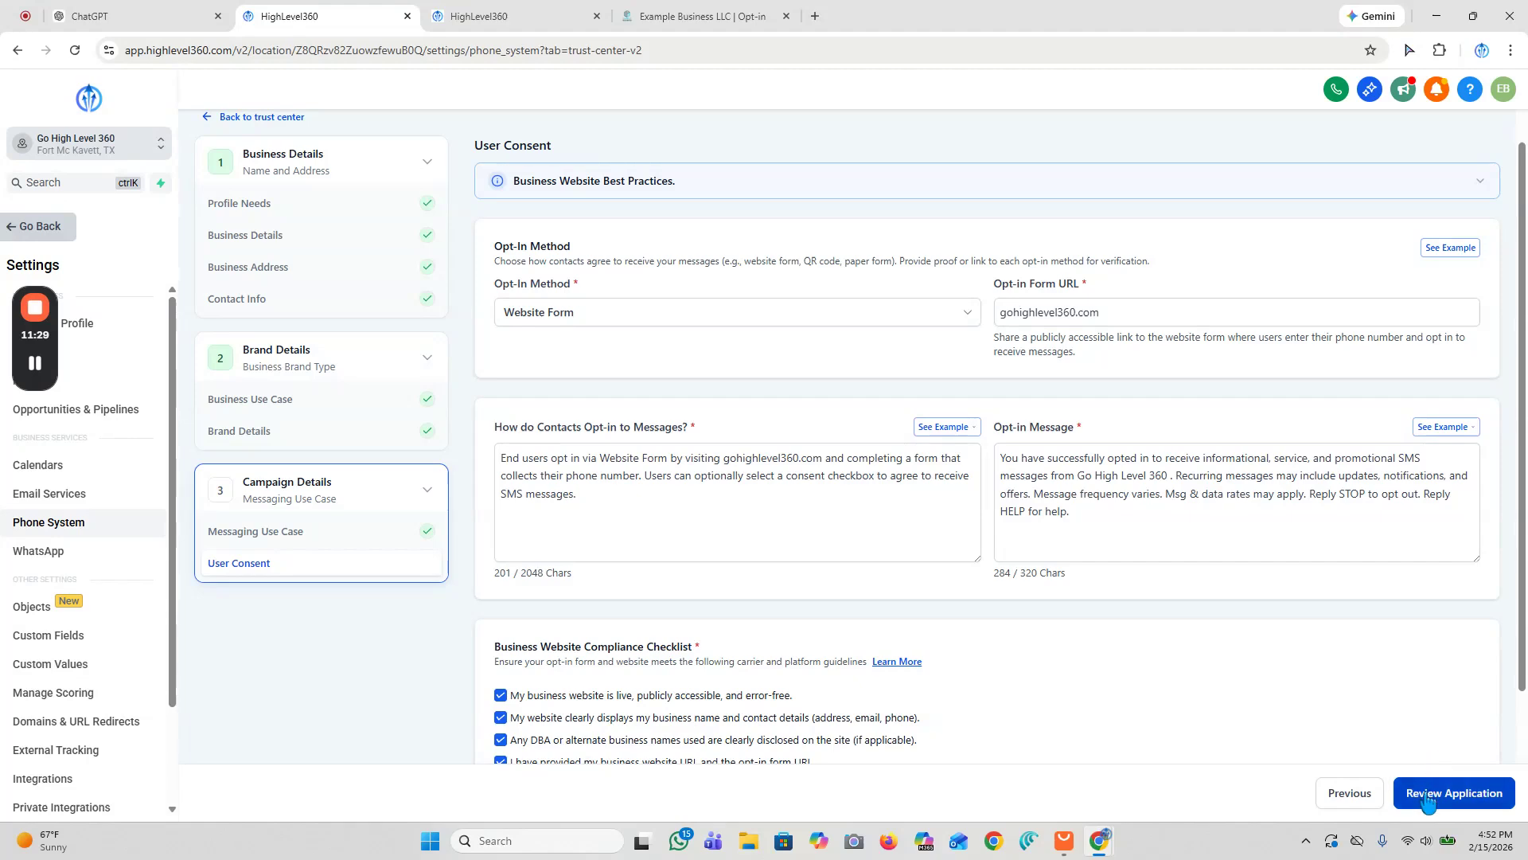
left_click(1451, 802)
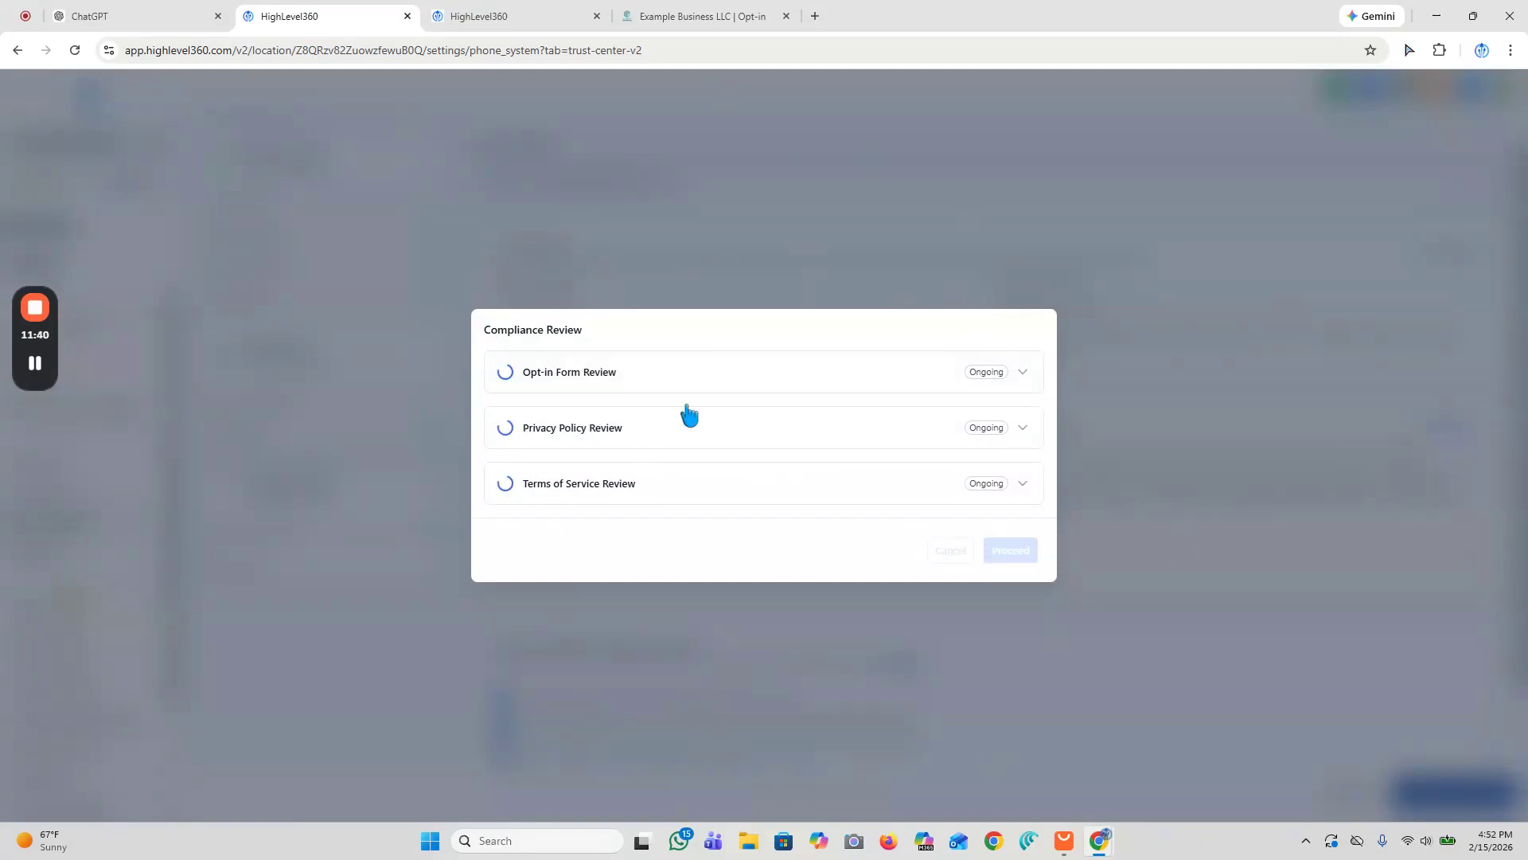
Step: Expand and examine the opt-in form, privacy policy and terms of service compliance review results
left_click(1024, 372)
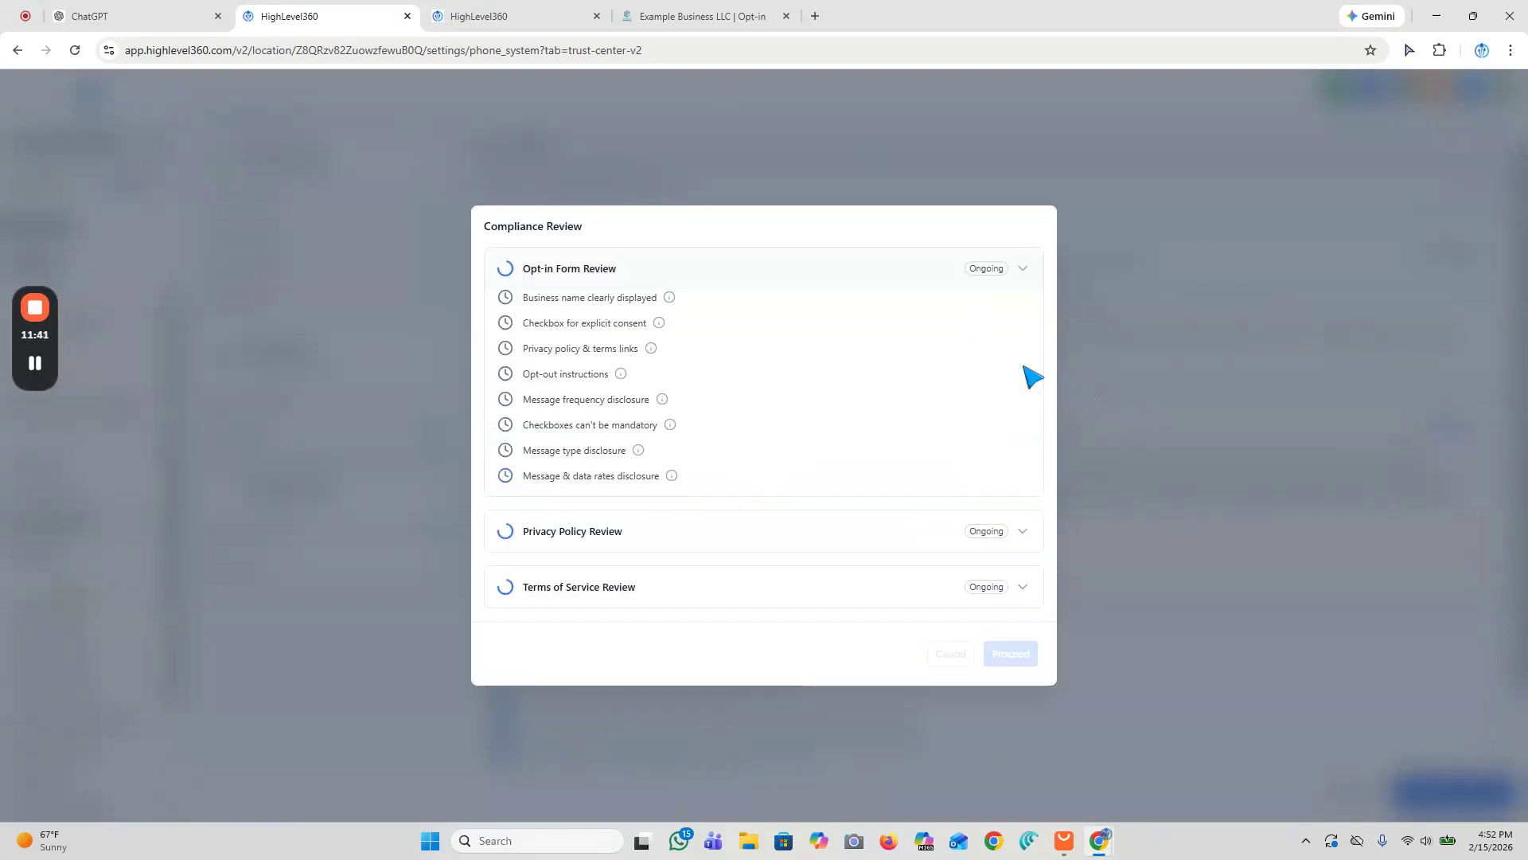
left_click(1025, 269)
left_click(1027, 373)
left_click(1020, 532)
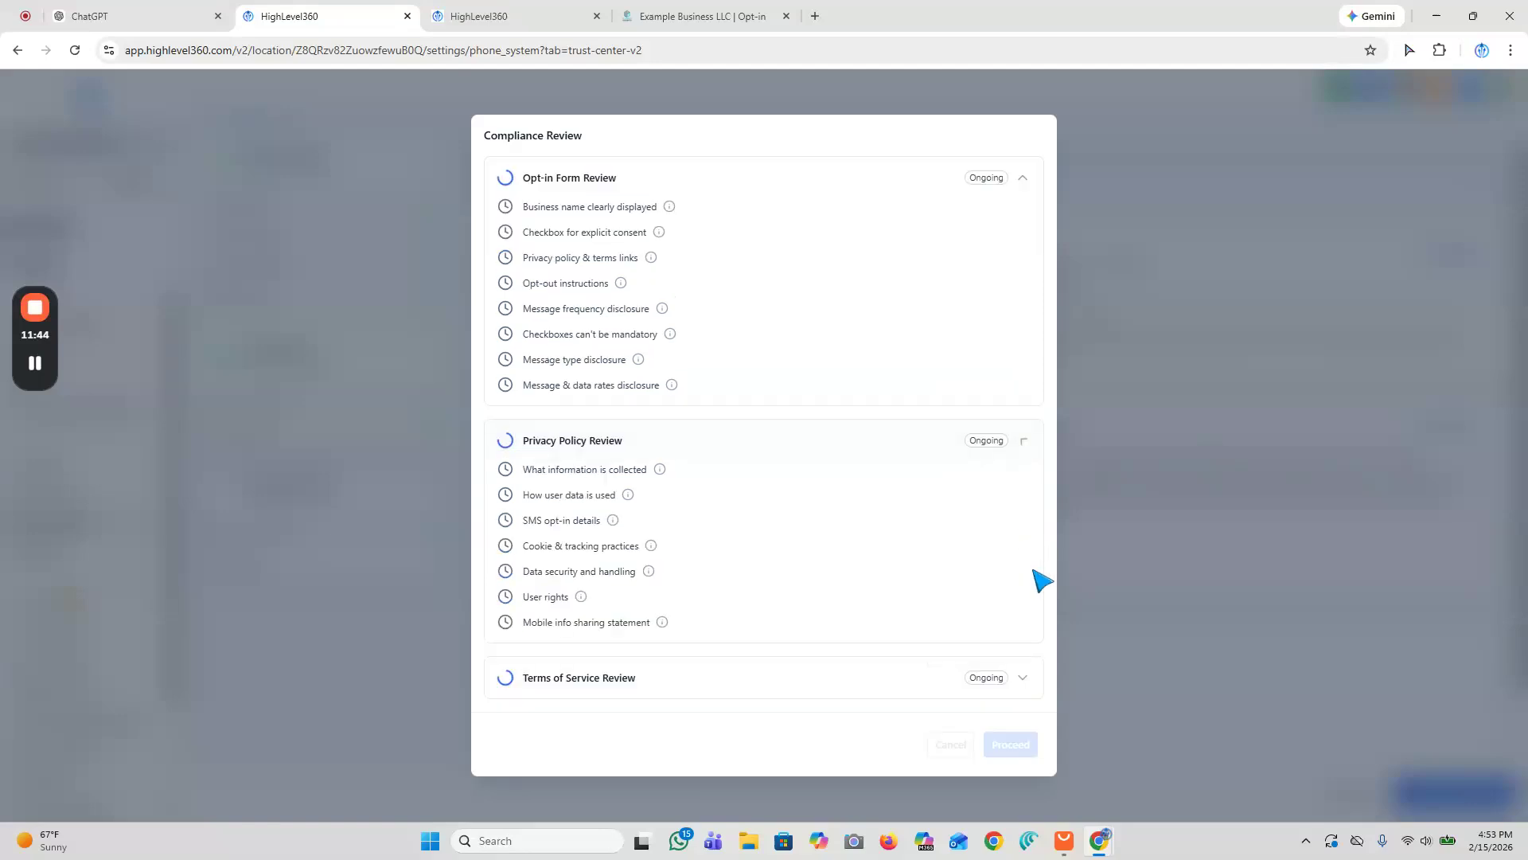
left_click(1023, 680)
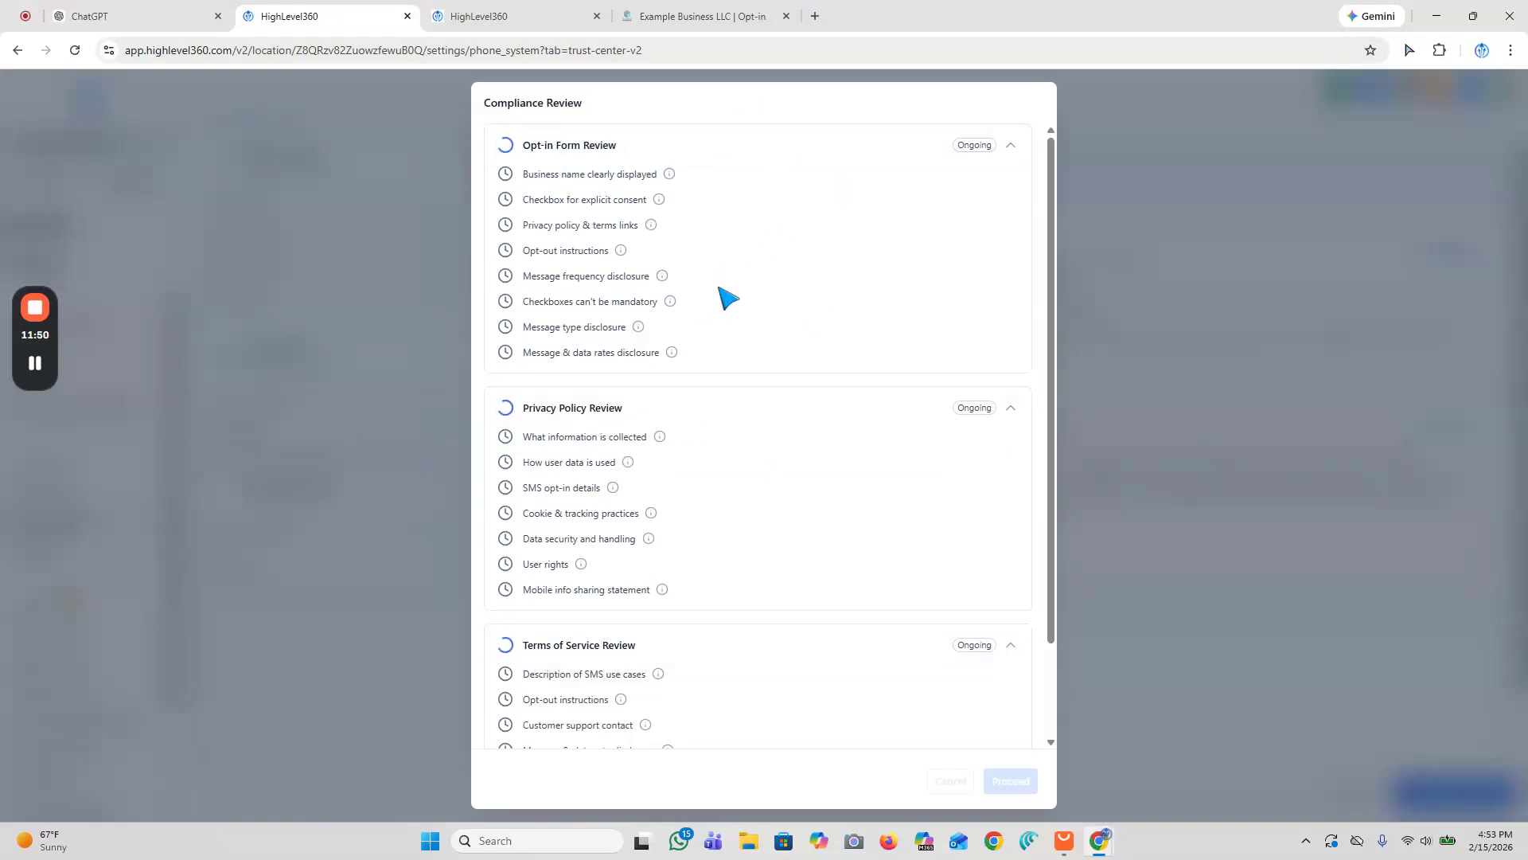
scroll(675, 385, "down", 2)
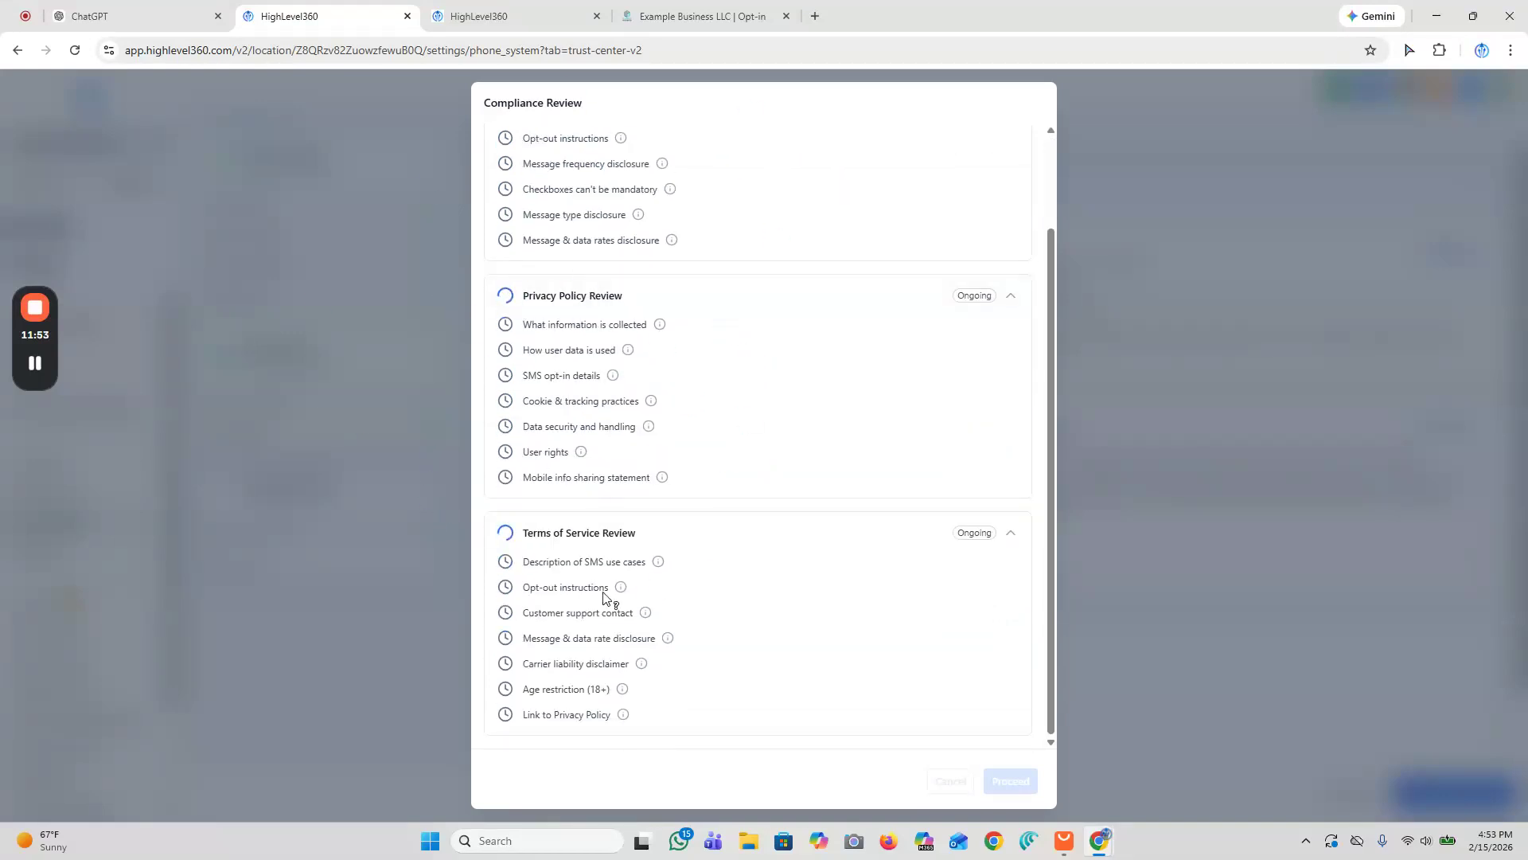
left_click(30, 359)
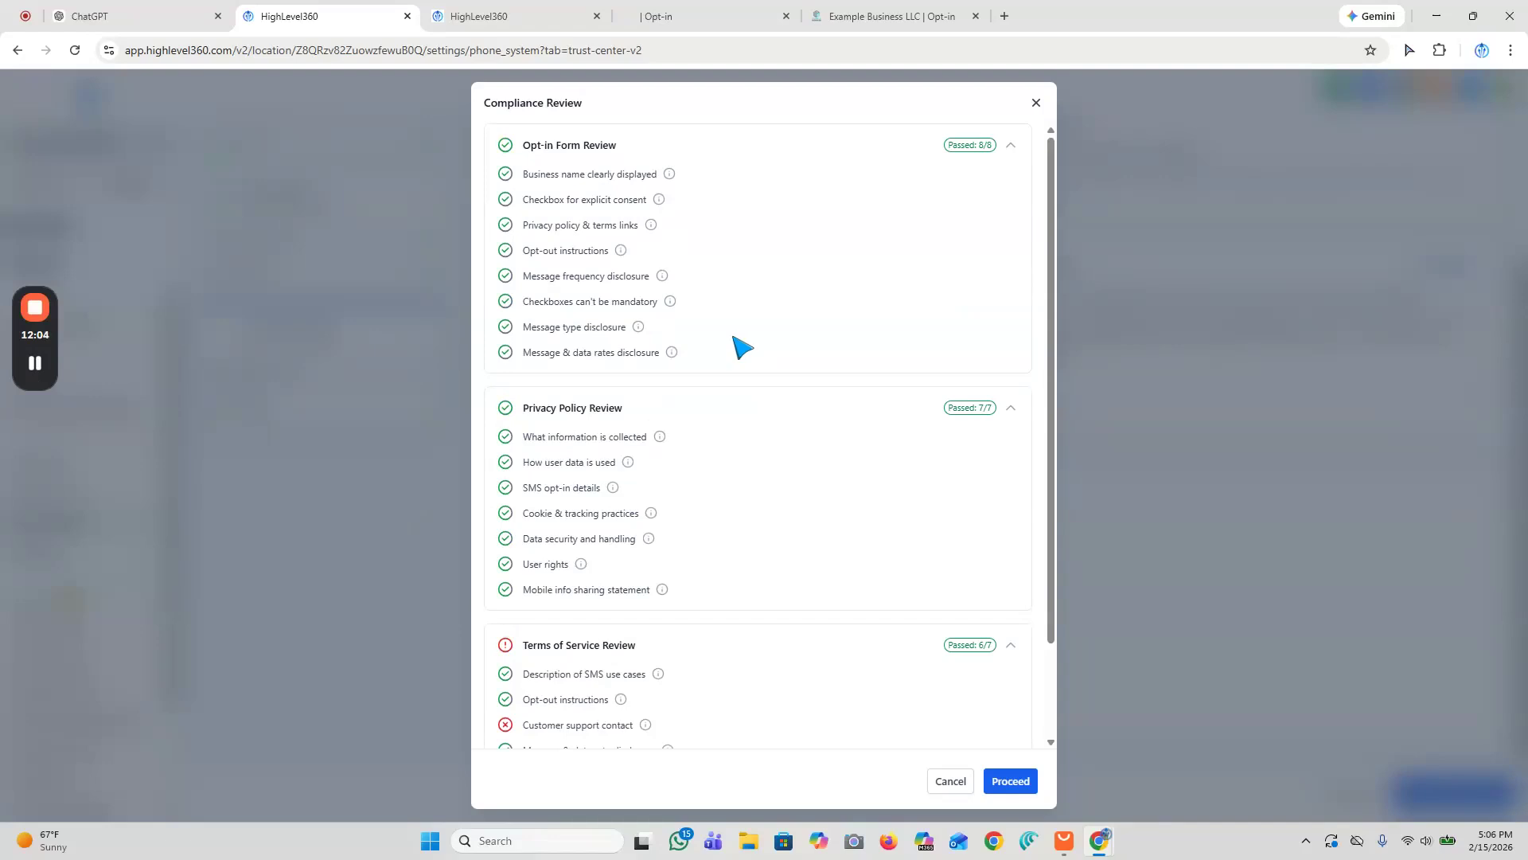
scroll(768, 358, "down", 2)
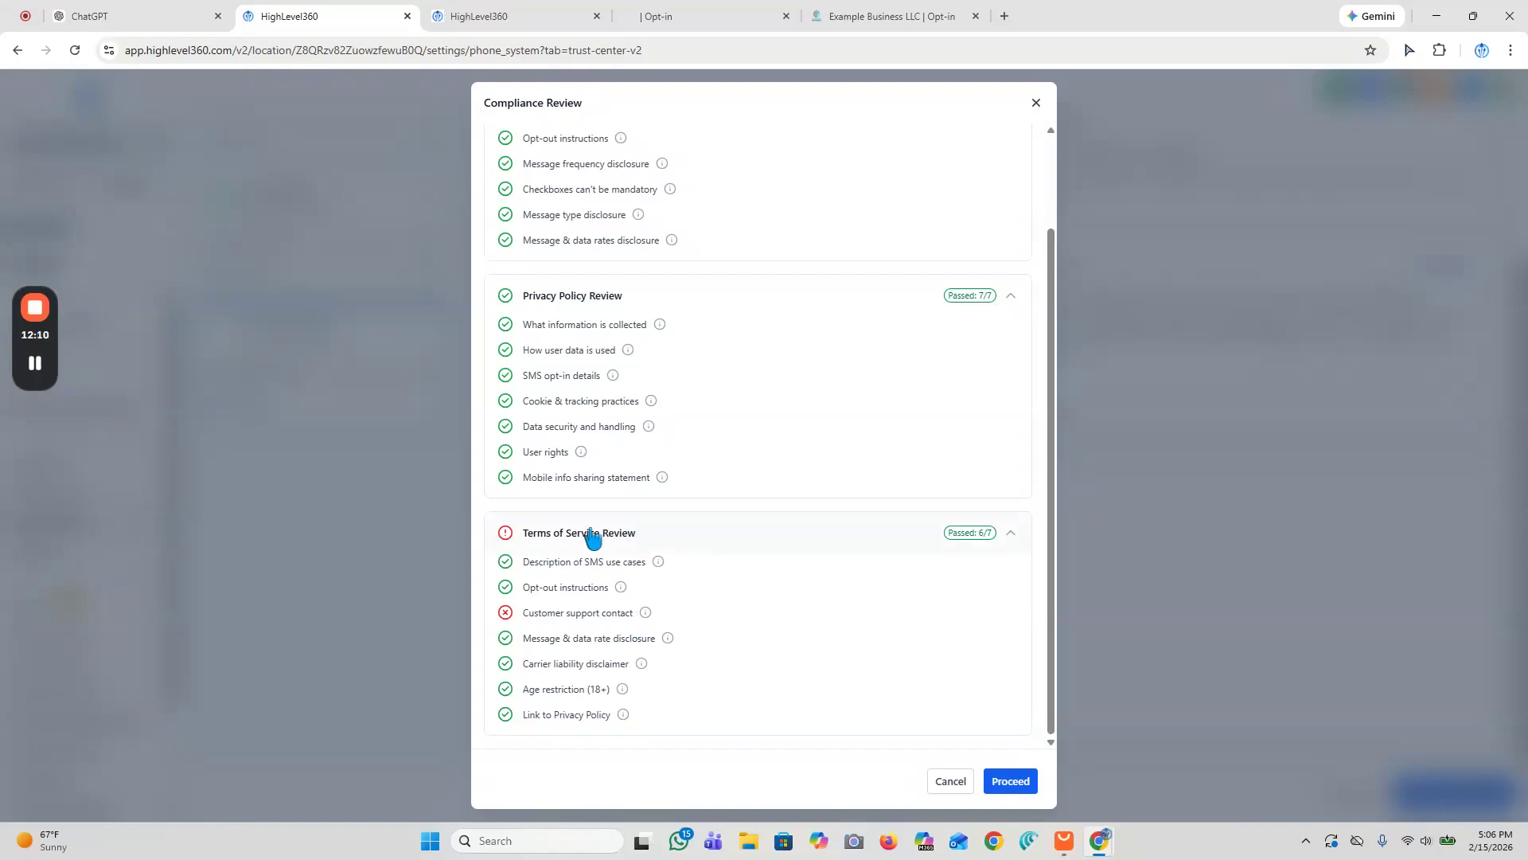
mouse_move(646, 613)
scroll(783, 624, "up", 2)
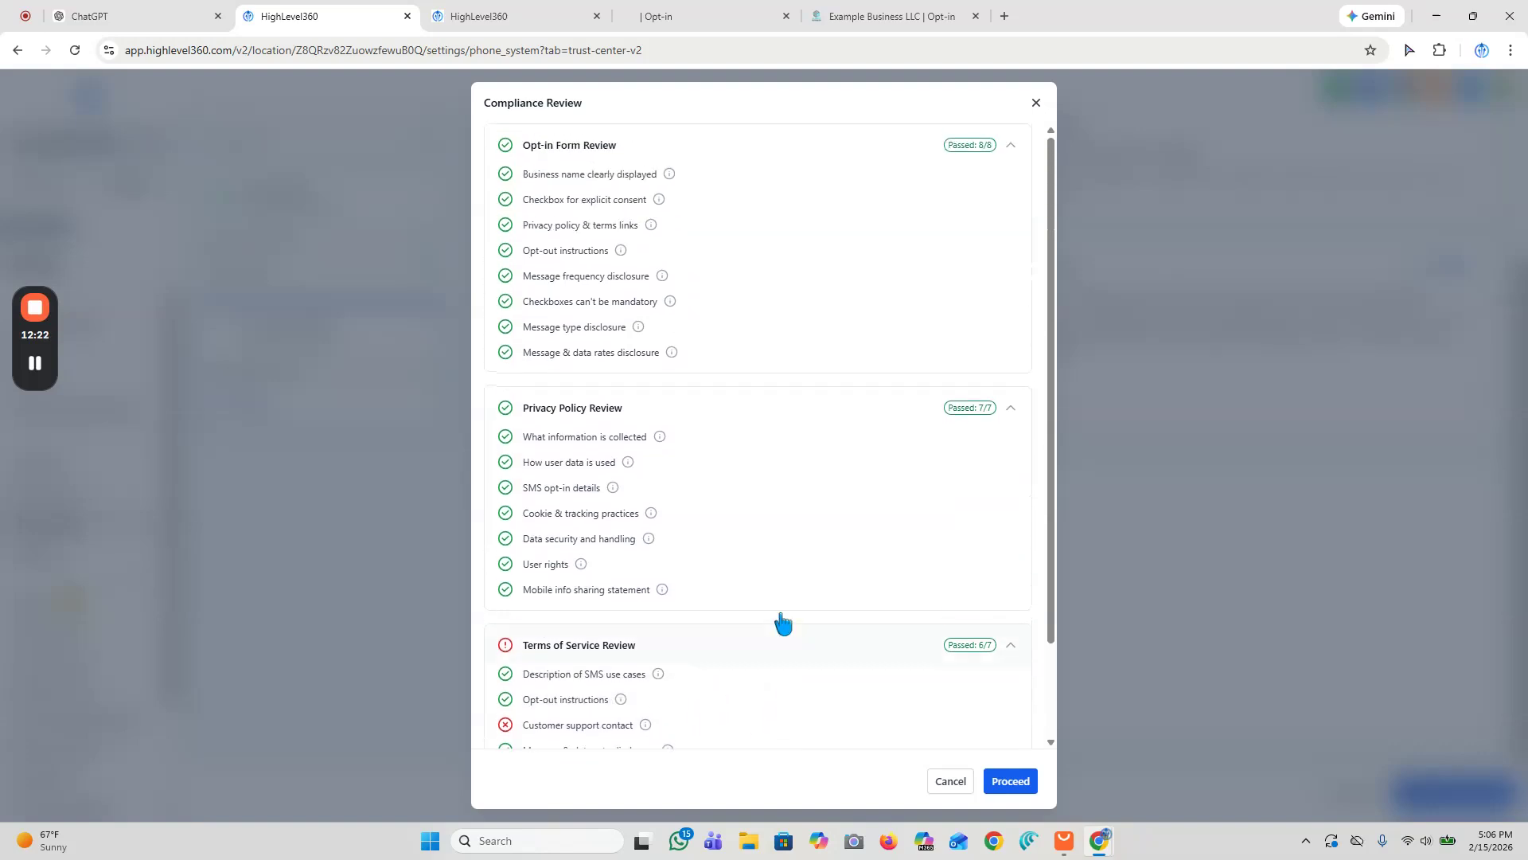
scroll(783, 624, "down", 2)
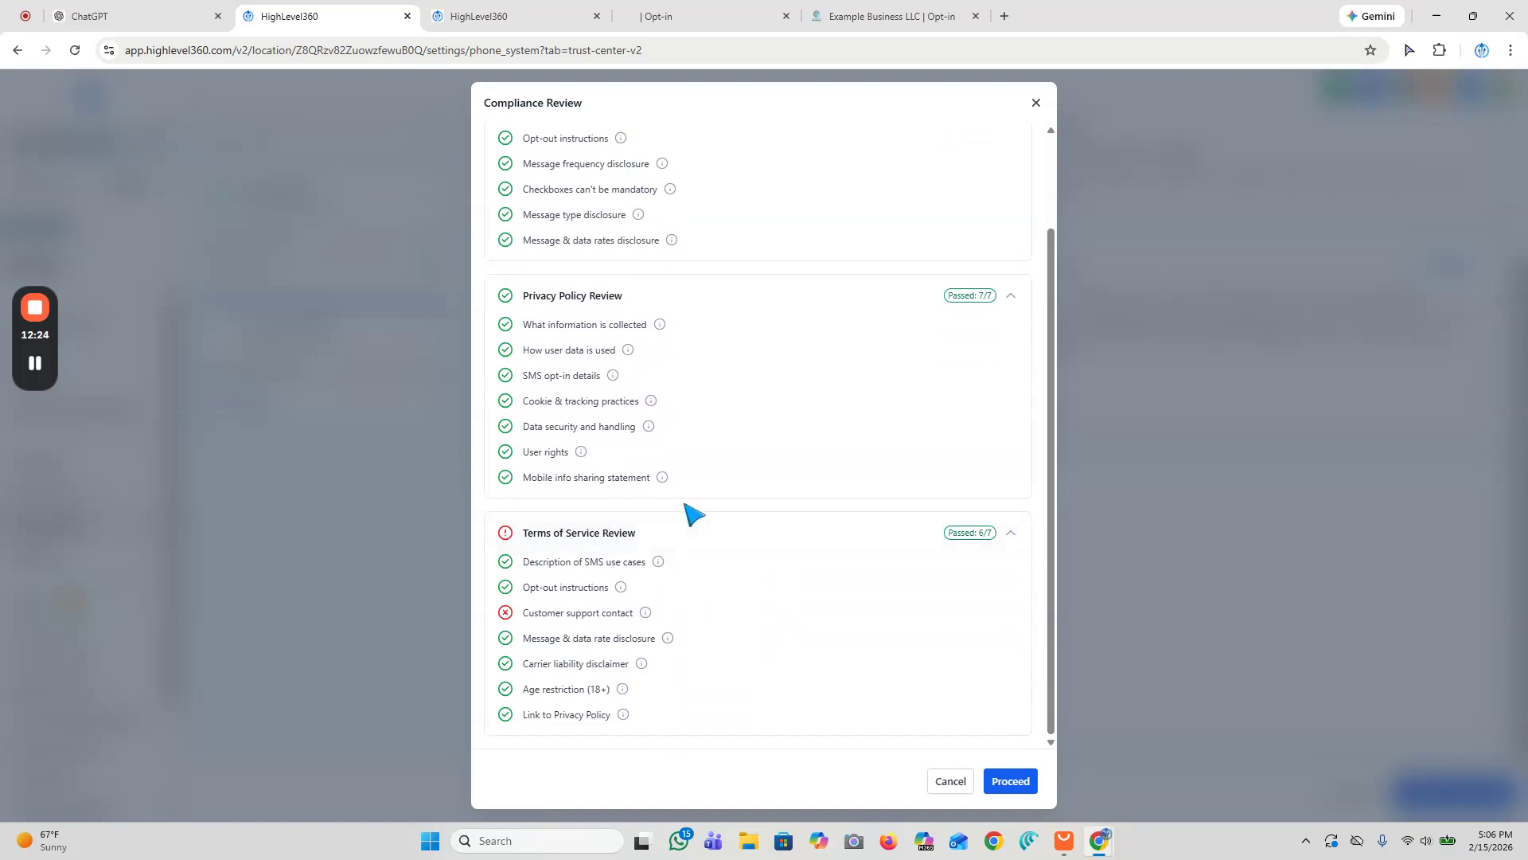